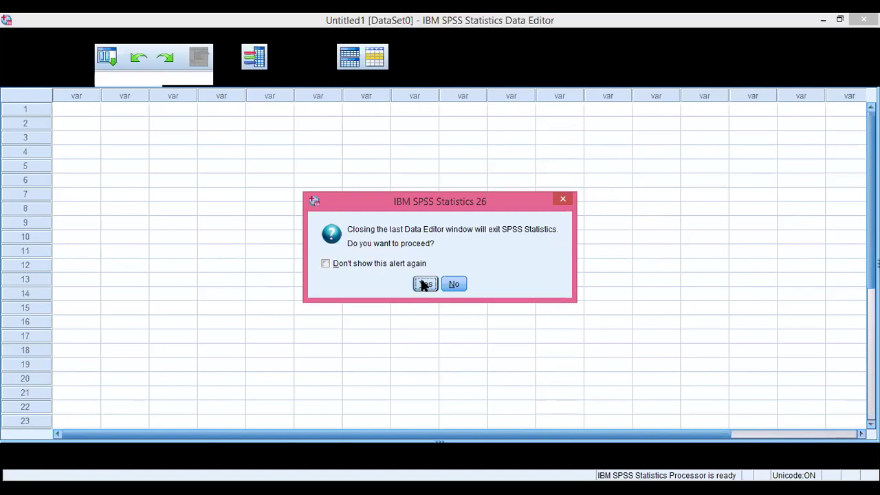
Step: Confirm closing the last Data Editor window to exit SPSS Statistics
{"action": "left_click", "coordinate": [424, 283]}
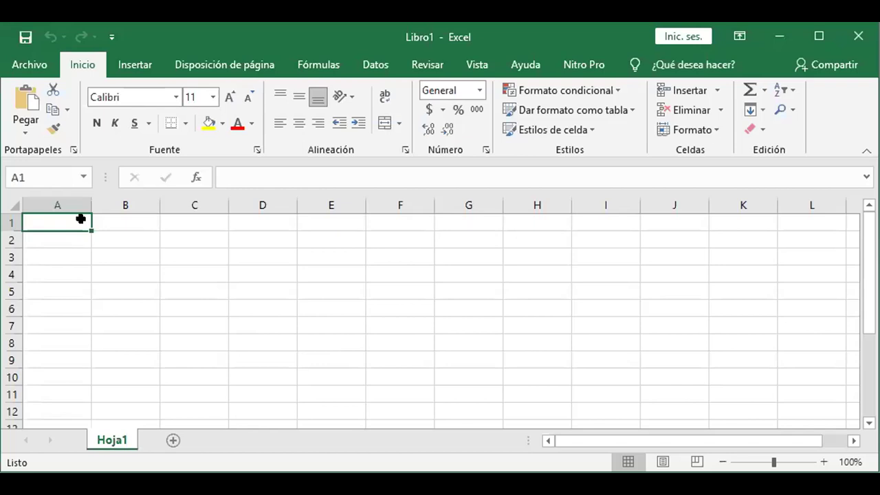
Step: Enter =ALEATORIO.ENTRE(1;5) in cell A1 of the Excel sheet and fill it down to A120
{"action": "left_click", "coordinate": [196, 180]}
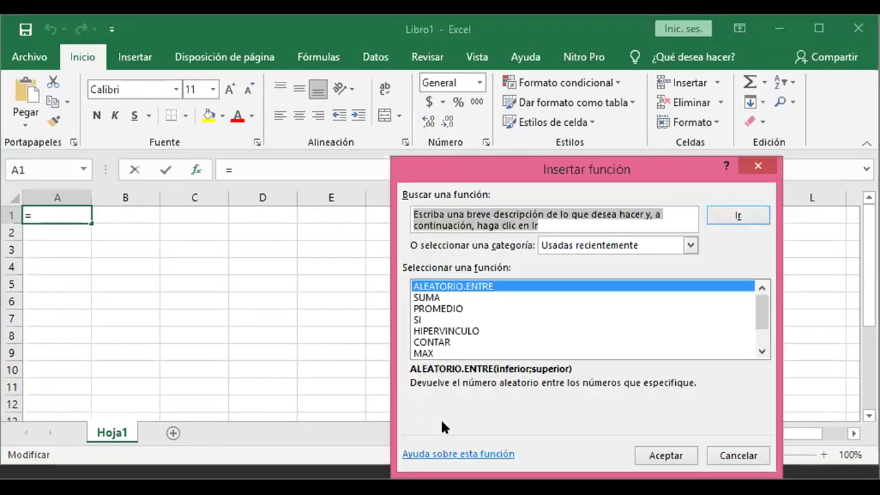
{"action": "left_click", "coordinate": [680, 459]}
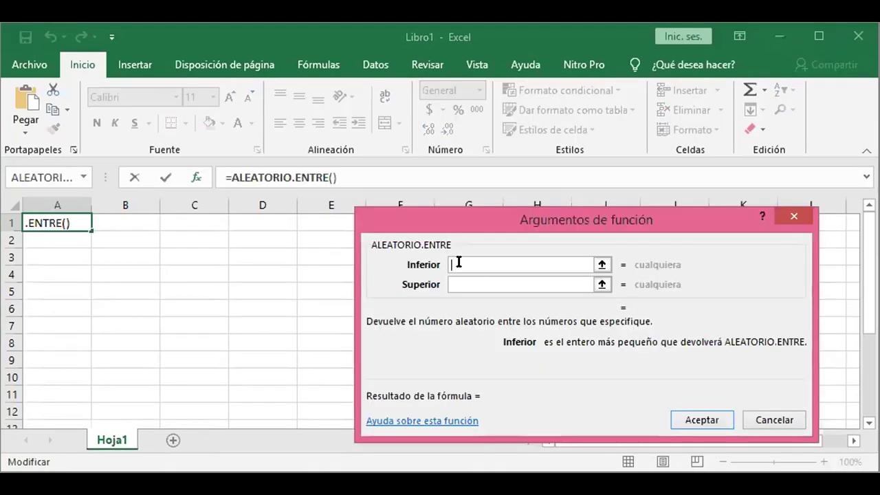
{"action": "type", "text": "1"}
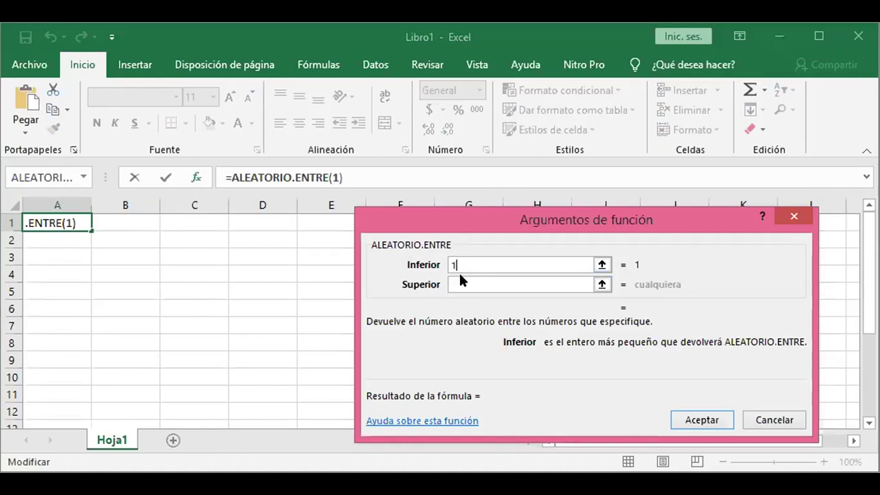
{"action": "left_click", "coordinate": [453, 283]}
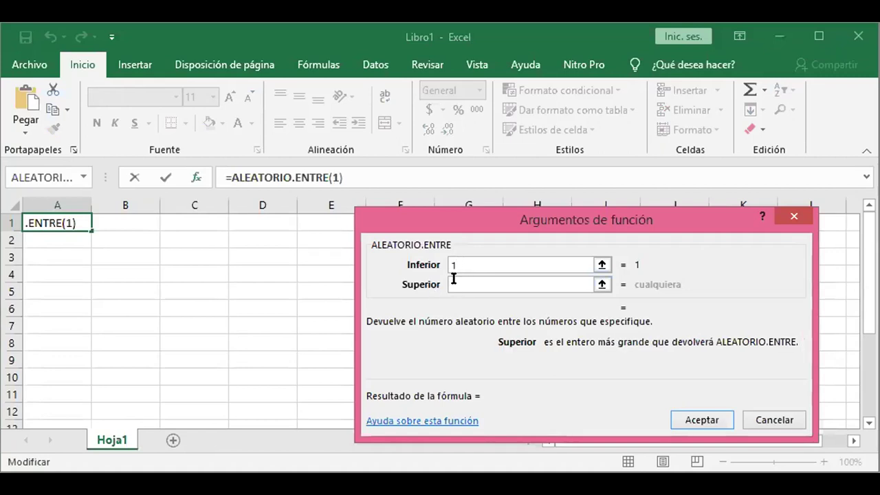
{"action": "type", "text": "5"}
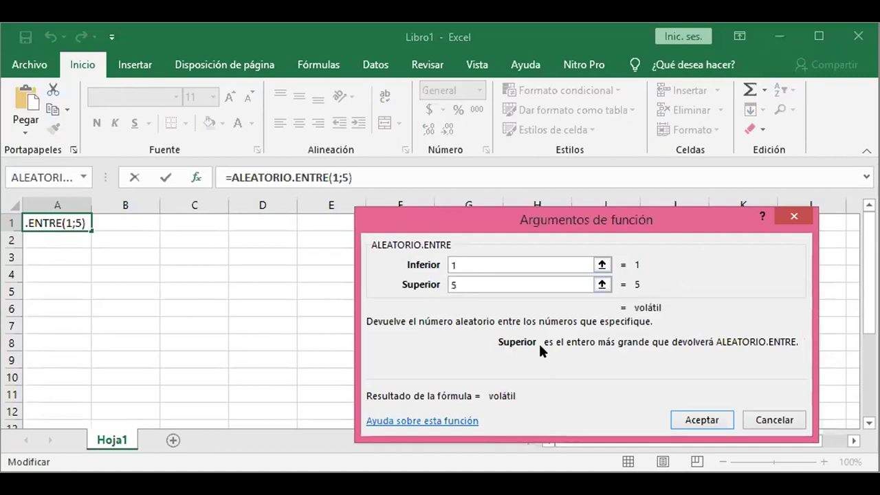
{"action": "left_click", "coordinate": [688, 418]}
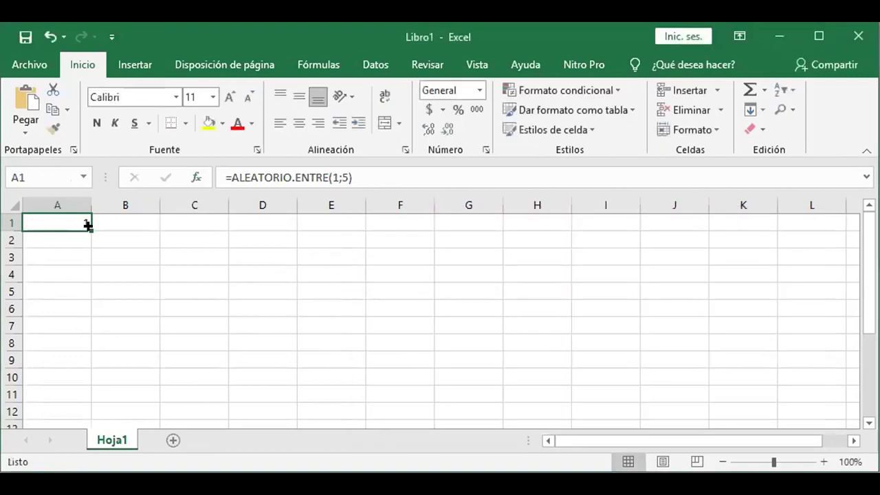
{"action": "left_click_drag", "start_coordinate": [90, 229], "coordinate": [81, 327]}
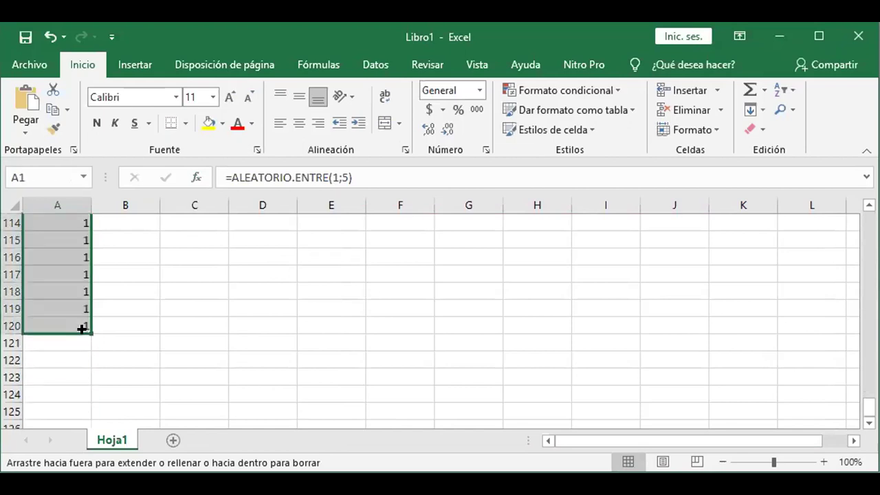
Step: Copy A1:A120, paste it as values only to fix the random numbers, and clear the extra copy from column E
{"action": "key", "text": "ctrl+c"}
{"action": "left_click", "coordinate": [299, 304]}
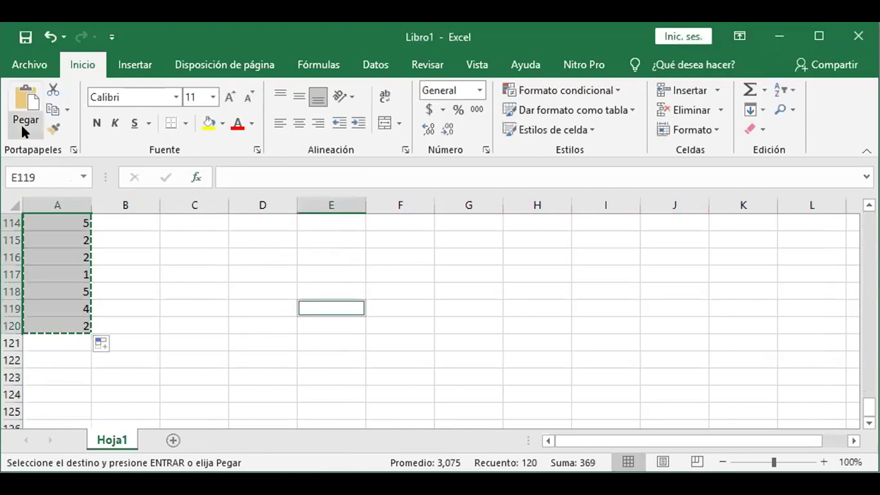
{"action": "left_click", "coordinate": [24, 130]}
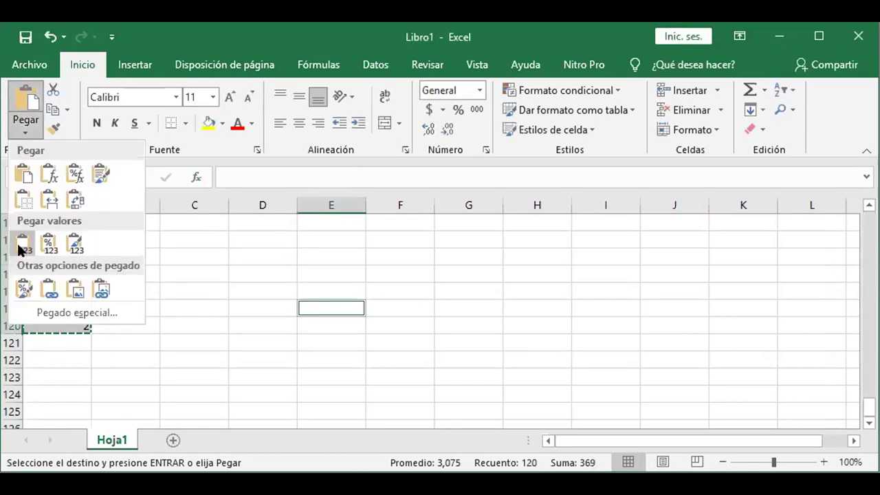
{"action": "left_click", "coordinate": [35, 247]}
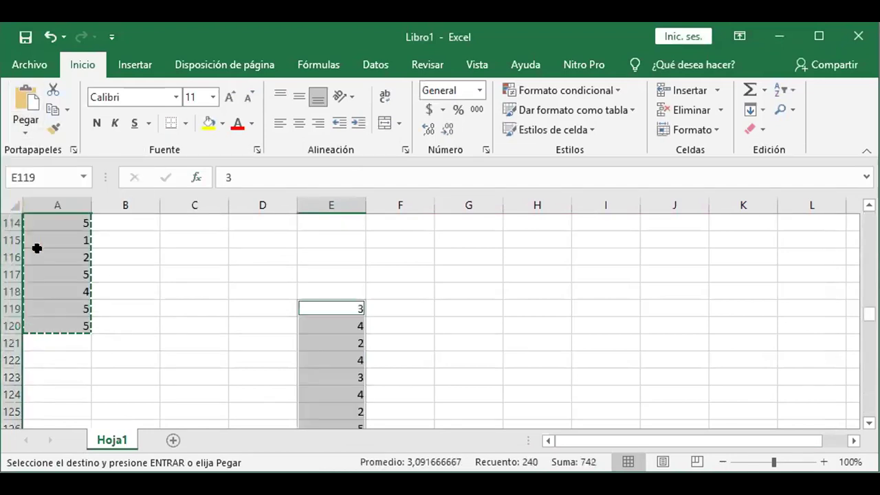
{"action": "key", "text": "Return"}
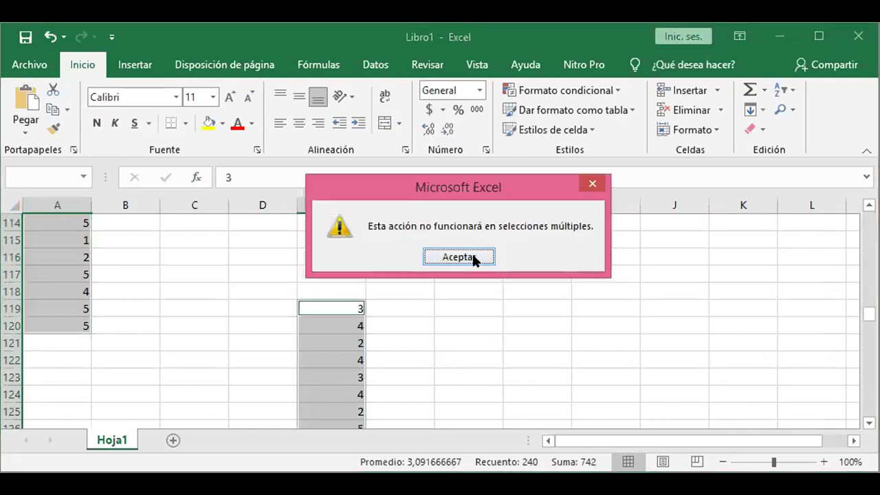
{"action": "left_click", "coordinate": [584, 184]}
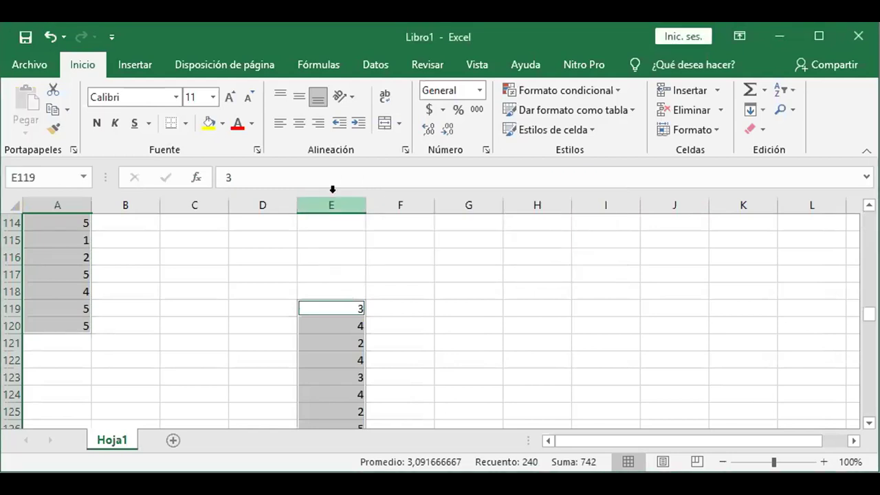
{"action": "left_click", "coordinate": [332, 189]}
{"action": "key", "text": "Delete"}
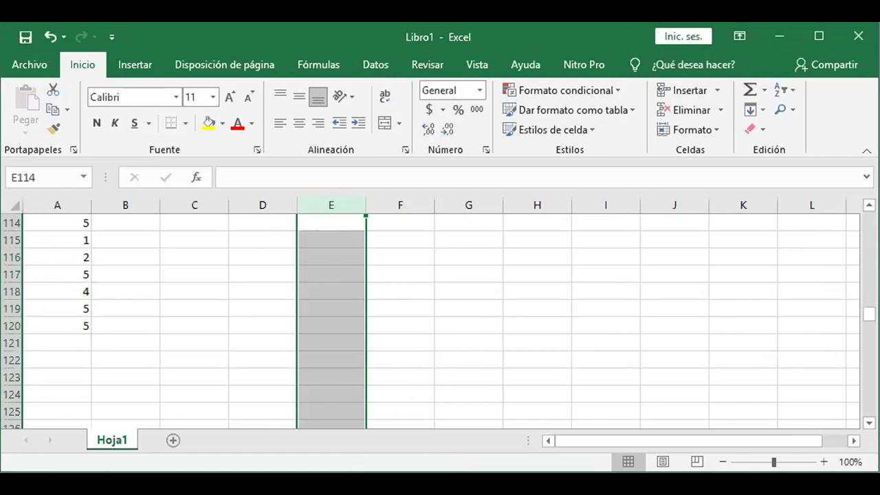
Step: Select the fixed random values in A1:A120 and copy them
{"action": "scroll", "coordinate": [440, 316], "scroll_direction": "up", "scroll_amount": 4}
{"action": "scroll", "coordinate": [440, 316], "scroll_direction": "up", "scroll_amount": 20}
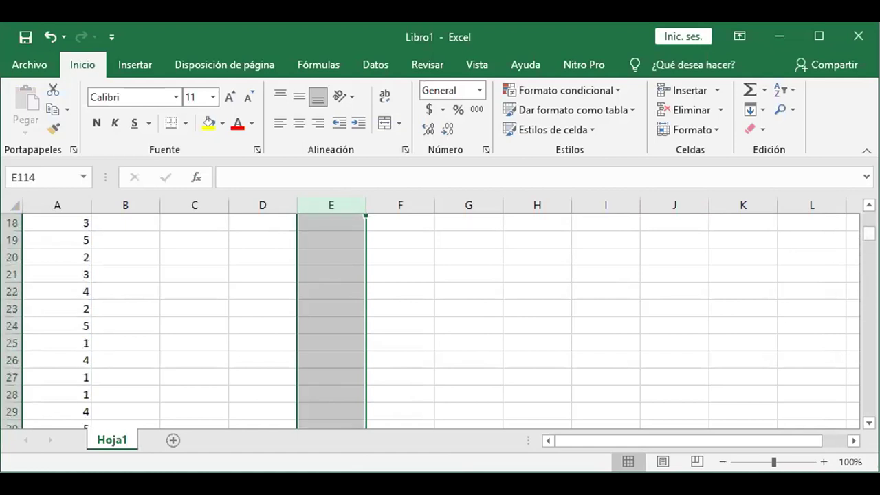
{"action": "scroll", "coordinate": [440, 316], "scroll_direction": "up", "scroll_amount": 4}
{"action": "scroll", "coordinate": [440, 316], "scroll_direction": "up", "scroll_amount": 2}
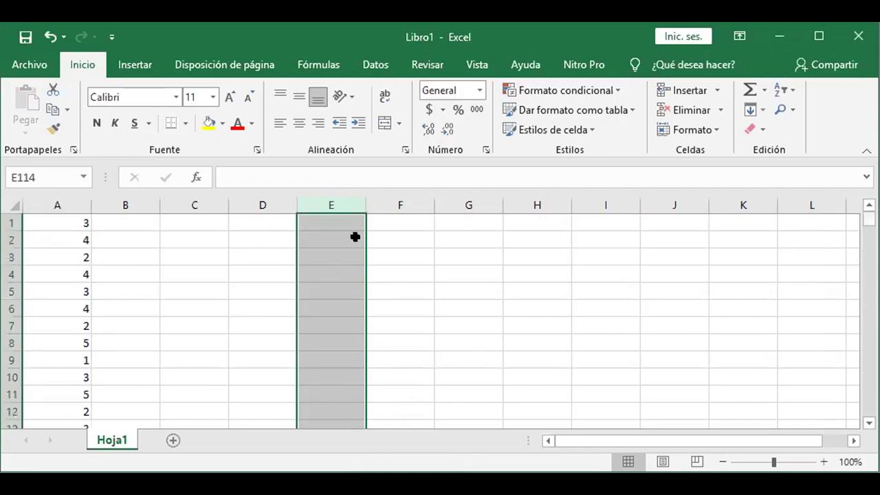
{"action": "left_click", "coordinate": [73, 220]}
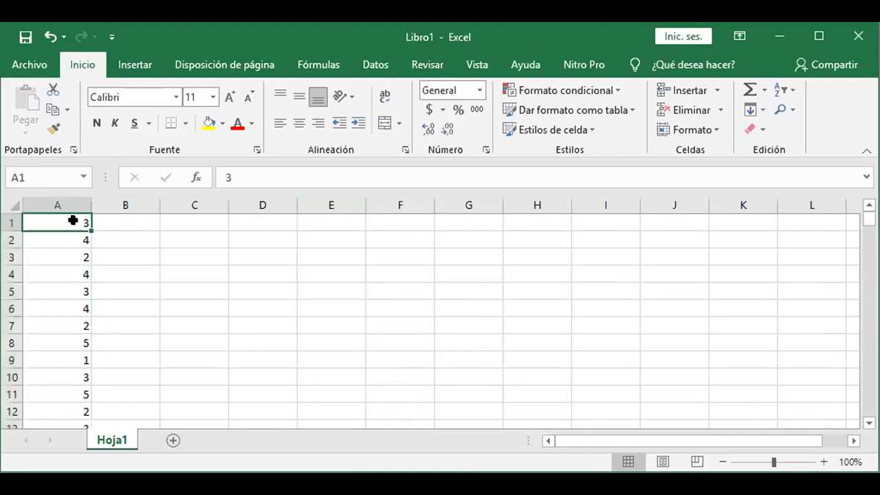
{"action": "key", "text": "shift+Down"}
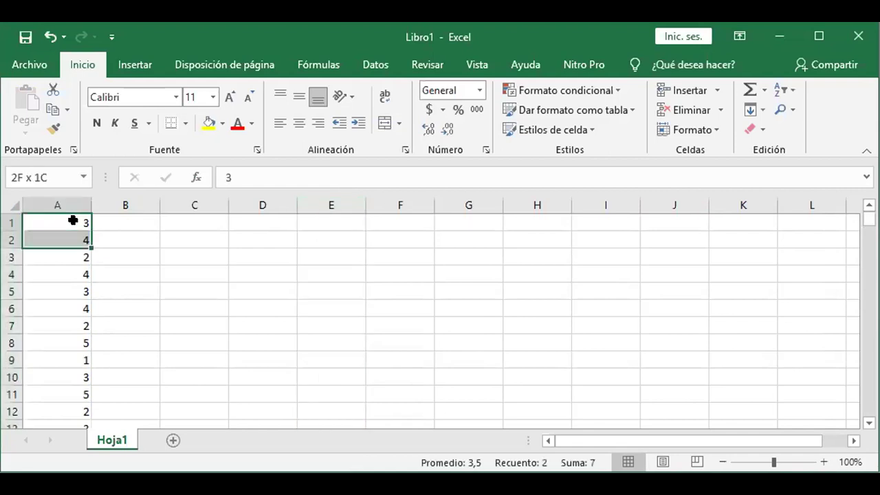
{"action": "key", "text": "shift+Down"}
{"action": "key", "text": "shift+Down"}
{"action": "key", "text": "shift+Down"}
{"action": "key", "text": "shift+Down"}
{"action": "key", "text": "shift+Down"}
{"action": "key", "text": "shift+Down"}
{"action": "key", "text": "shift+Down"}
{"action": "key", "text": "shift+Down"}
{"action": "key", "text": "shift+Down"}
{"action": "key", "text": "shift+Down"}
{"action": "key", "text": "shift+Down"}
{"action": "key", "text": "shift+Down"}
{"action": "key", "text": "shift+Down"}
{"action": "key", "text": "shift+Down"}
{"action": "key", "text": "shift+Down"}
{"action": "key", "text": "shift+Down"}
{"action": "key", "text": "shift+Down"}
{"action": "key", "text": "shift+Down"}
{"action": "key", "text": "shift+Down"}
{"action": "key", "text": "shift+Down"}
{"action": "key", "text": "shift+Down"}
{"action": "key", "text": "shift+Down"}
{"action": "key", "text": "shift+Down"}
{"action": "key", "text": "shift+Down"}
{"action": "key", "text": "shift+Down"}
{"action": "key", "text": "shift+Down"}
{"action": "key", "text": "shift+Down"}
{"action": "key", "text": "shift+Down"}
{"action": "key", "text": "shift+Down"}
{"action": "key", "text": "shift+Down"}
{"action": "key", "text": "shift+Down"}
{"action": "key", "text": "shift+Down"}
{"action": "key", "text": "shift+Down"}
{"action": "key", "text": "shift+Down"}
{"action": "key", "text": "shift+Down"}
{"action": "key", "text": "shift+Down"}
{"action": "key", "text": "shift+Down"}
{"action": "key", "text": "shift+Down"}
{"action": "key", "text": "shift+Down"}
{"action": "key", "text": "shift+Down"}
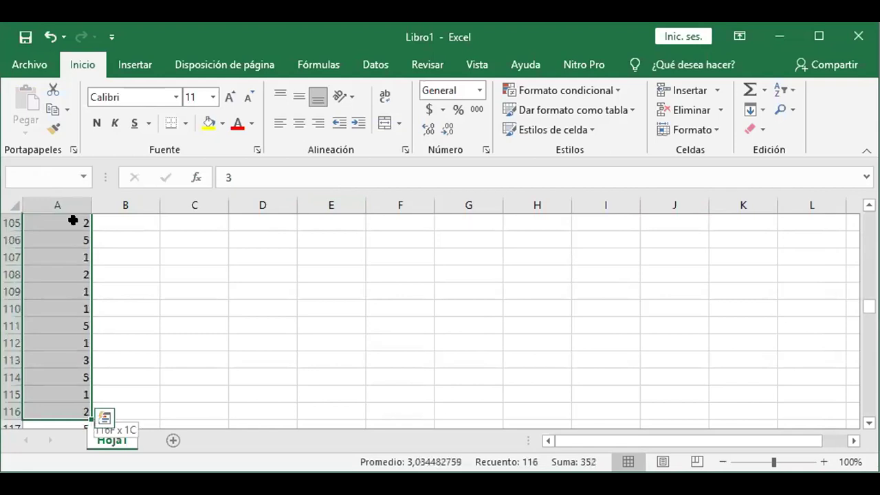
{"action": "key", "text": "shift+Down"}
{"action": "key", "text": "shift+Down"}
{"action": "key", "text": "shift+Down"}
{"action": "key", "text": "shift+Down"}
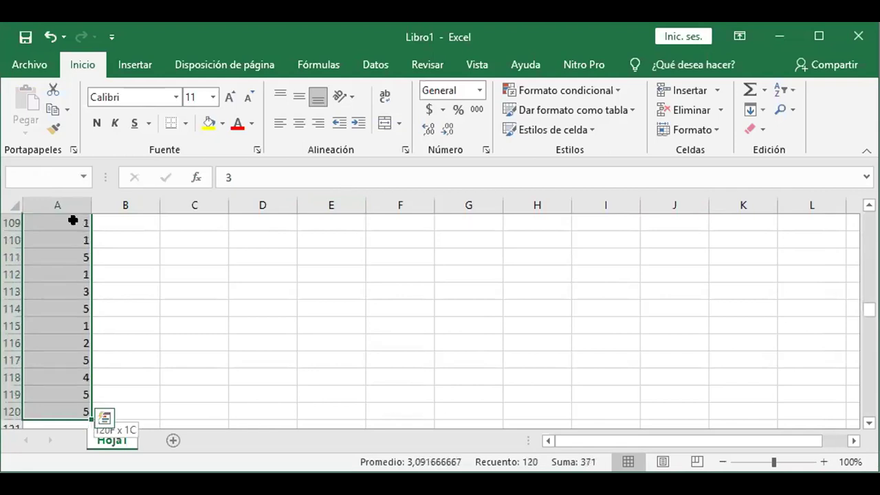
{"action": "key", "text": "ctrl+c"}
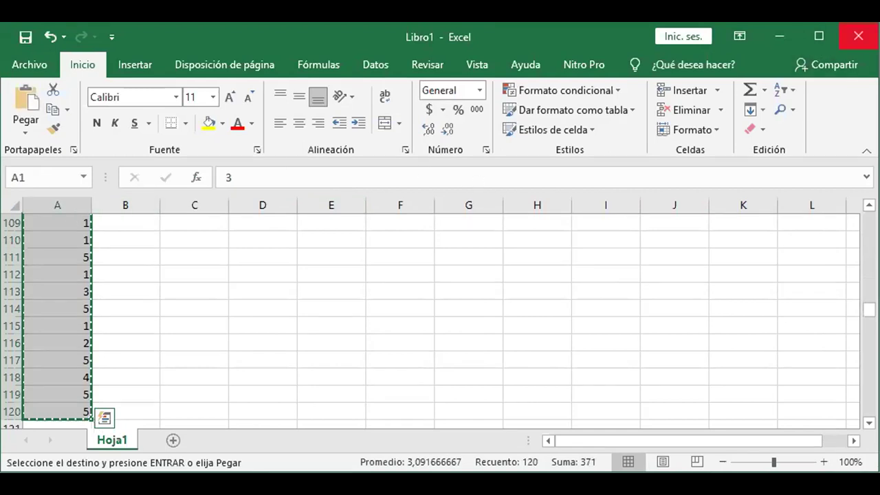
Step: Cancel closing the unsaved workbook and minimize it to switch to the SPSS Data Editor
{"action": "left_click", "coordinate": [857, 36]}
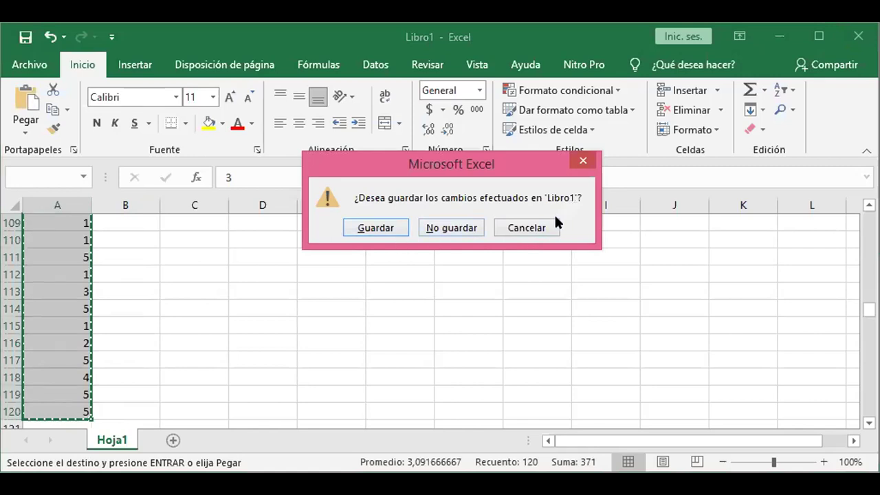
{"action": "left_click", "coordinate": [529, 229]}
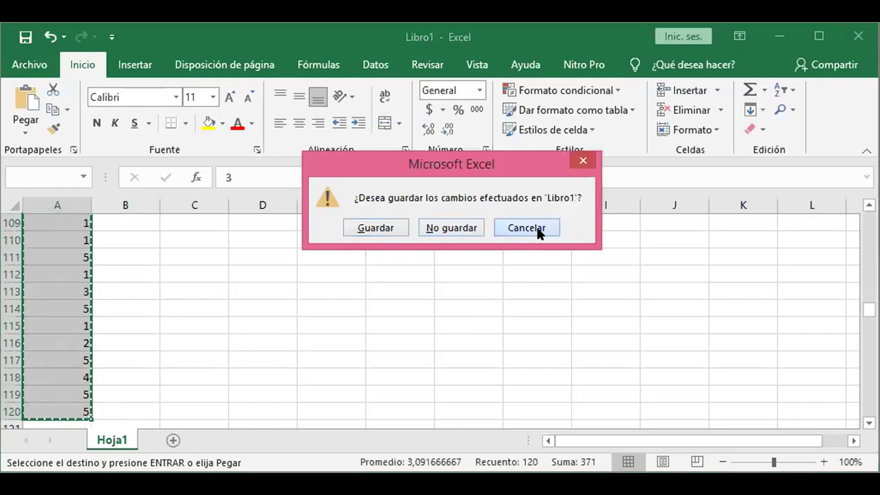
{"action": "left_click", "coordinate": [778, 41]}
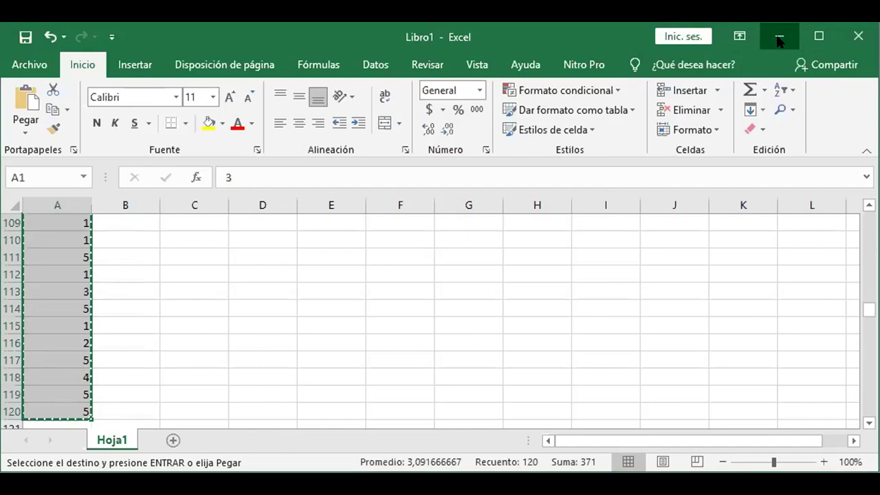
{"action": "left_click", "coordinate": [779, 39]}
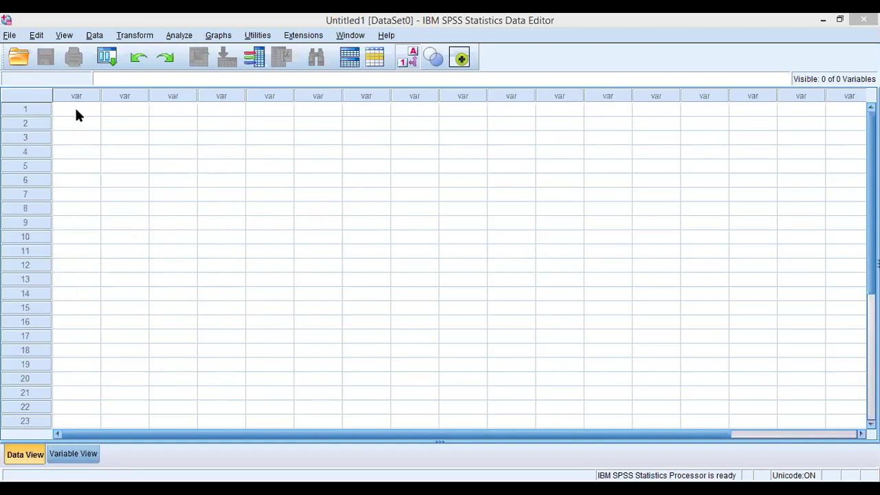
Step: Define a variable named ABM in the first row of Variable View
{"action": "left_click", "coordinate": [78, 456]}
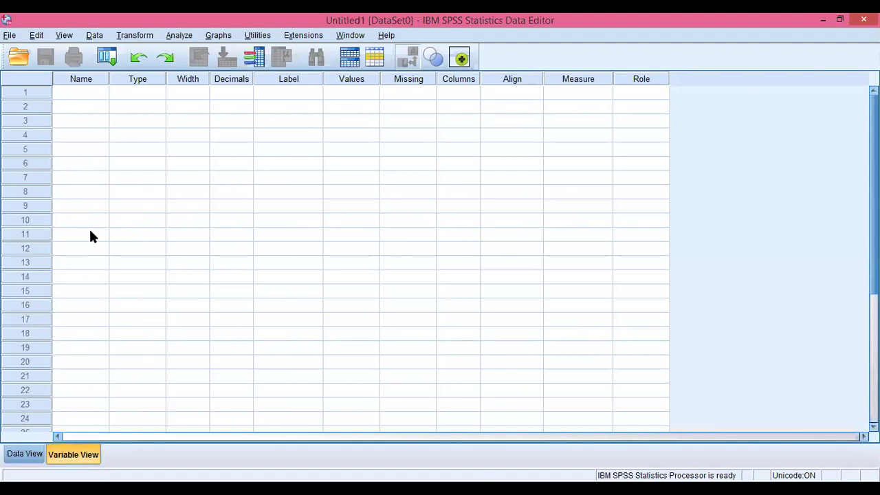
{"action": "left_click", "coordinate": [73, 96]}
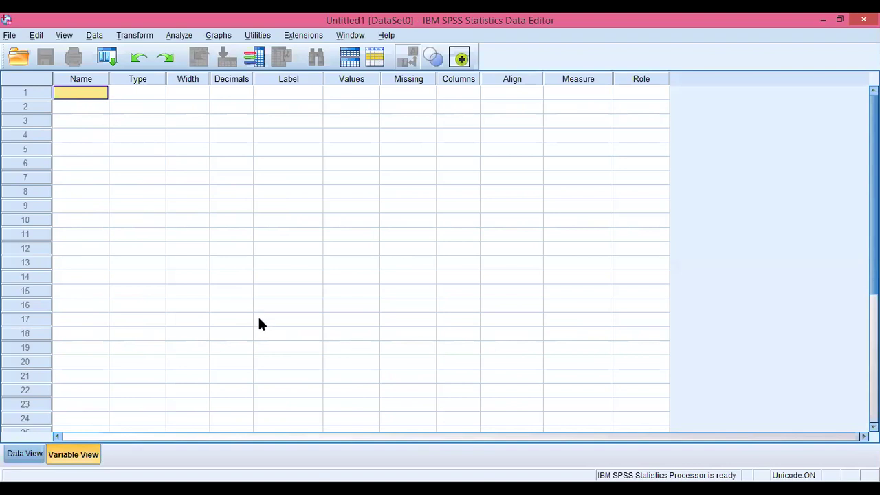
{"action": "type", "text": "ABM"}
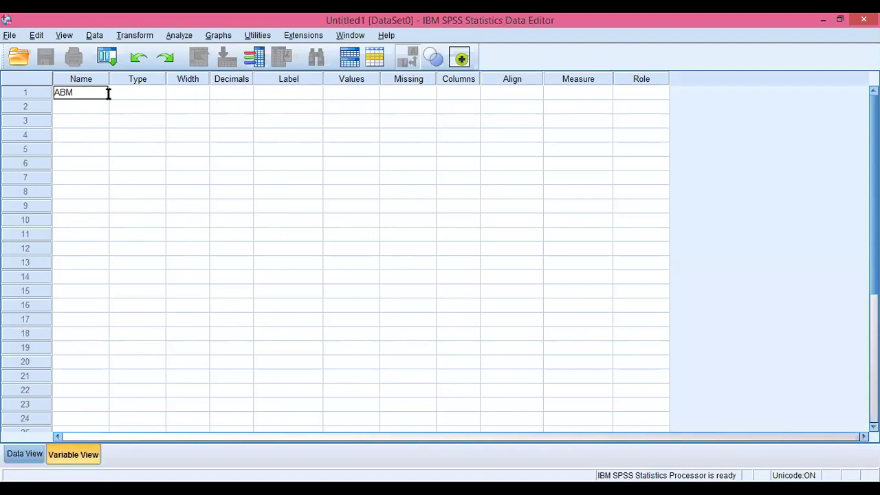
{"action": "left_click", "coordinate": [160, 78]}
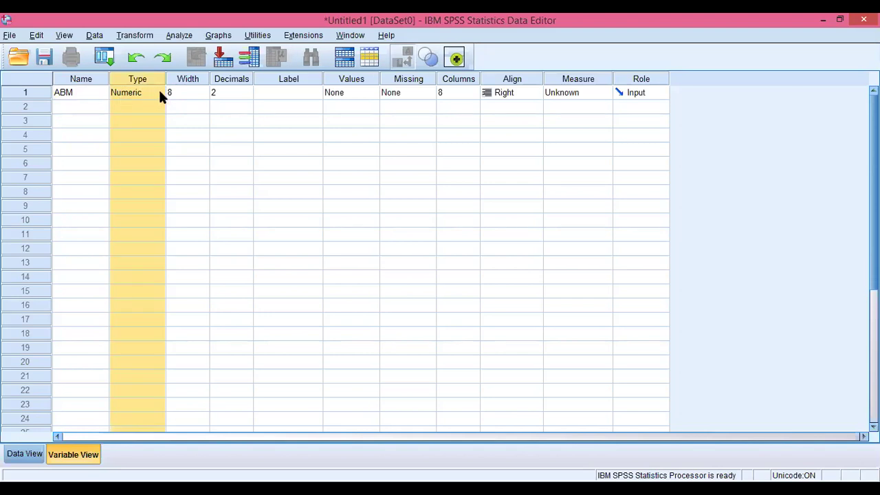
{"action": "left_click", "coordinate": [158, 88]}
{"action": "left_click", "coordinate": [158, 89]}
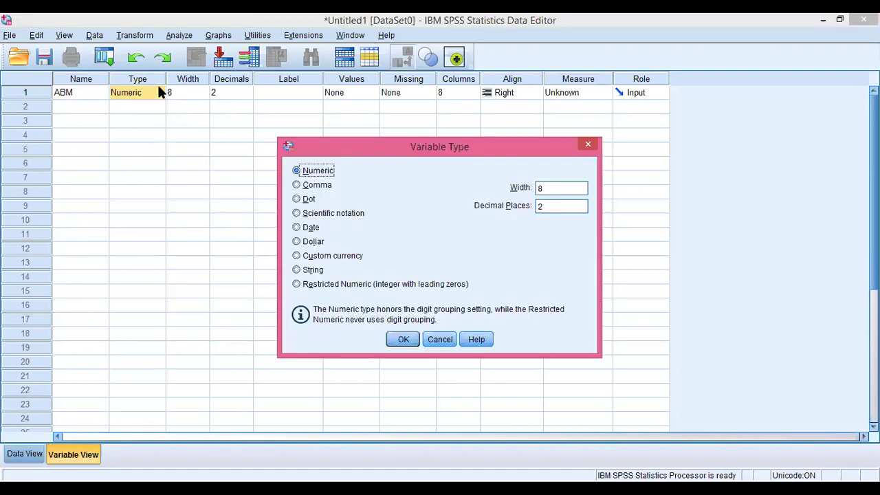
{"action": "left_click", "coordinate": [440, 339]}
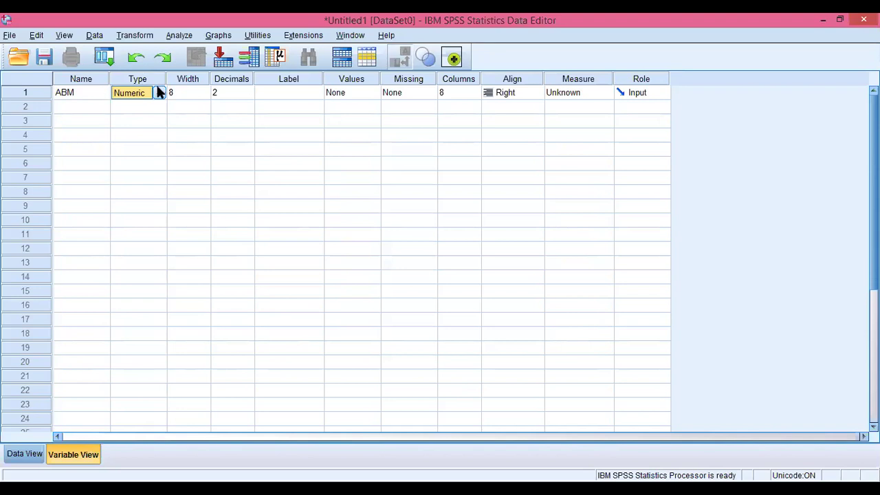
Step: Change the ABM variable's type to String
{"action": "left_click", "coordinate": [159, 92]}
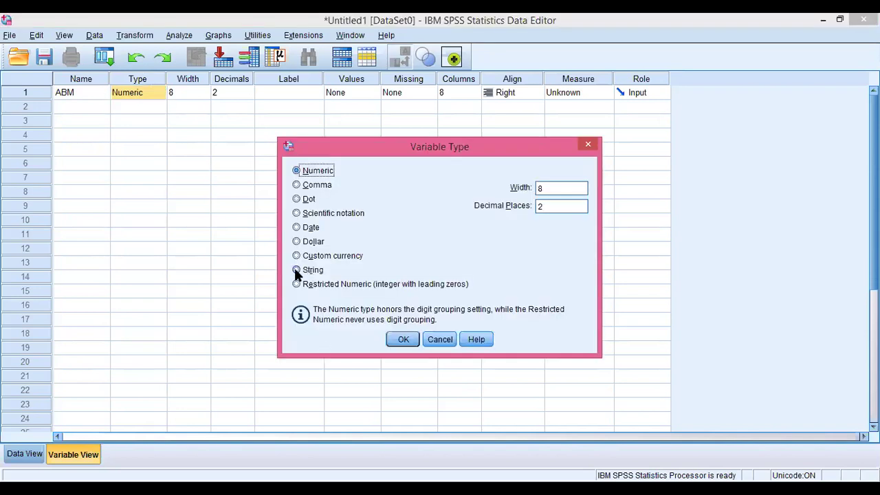
{"action": "left_click", "coordinate": [296, 270]}
{"action": "left_click", "coordinate": [297, 270]}
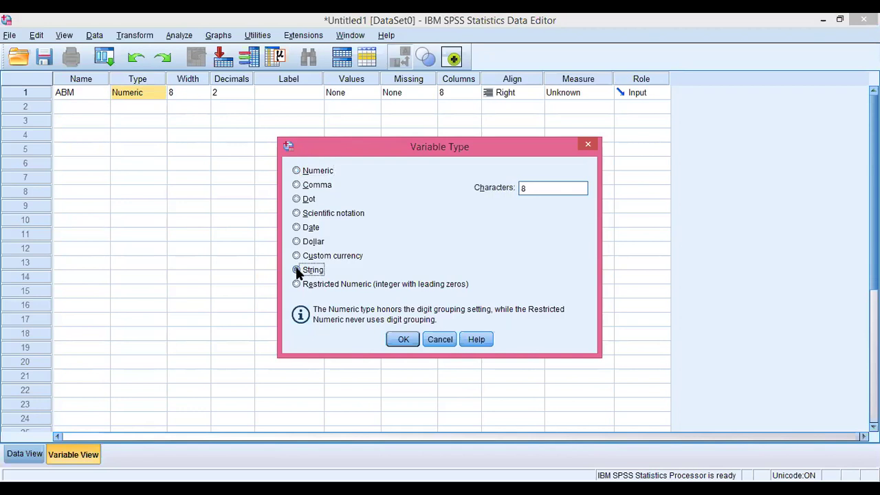
{"action": "left_click", "coordinate": [411, 335]}
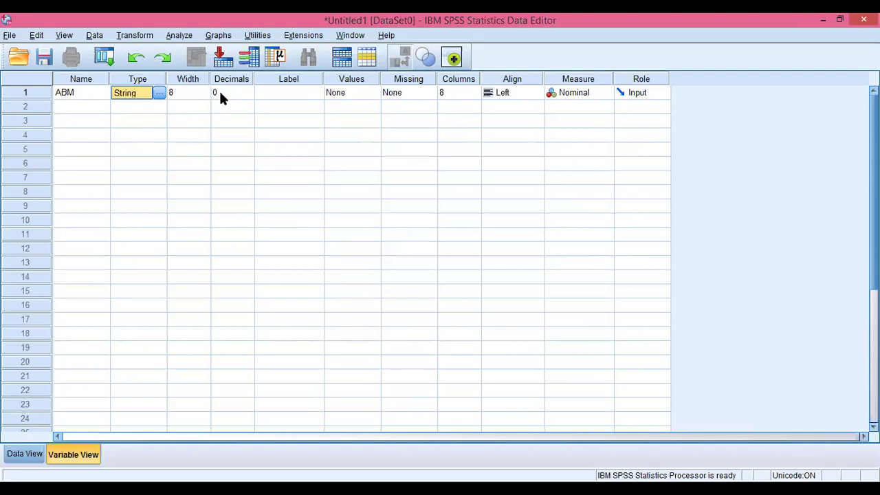
Step: Set the ABM variable's label to "Estudiantes Udenar"
{"action": "left_click", "coordinate": [264, 95]}
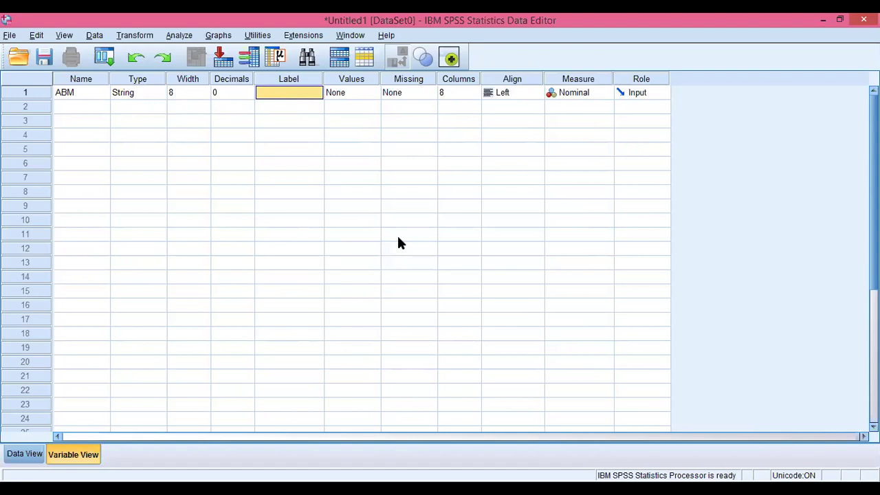
{"action": "type", "text": "Estudiantes"}
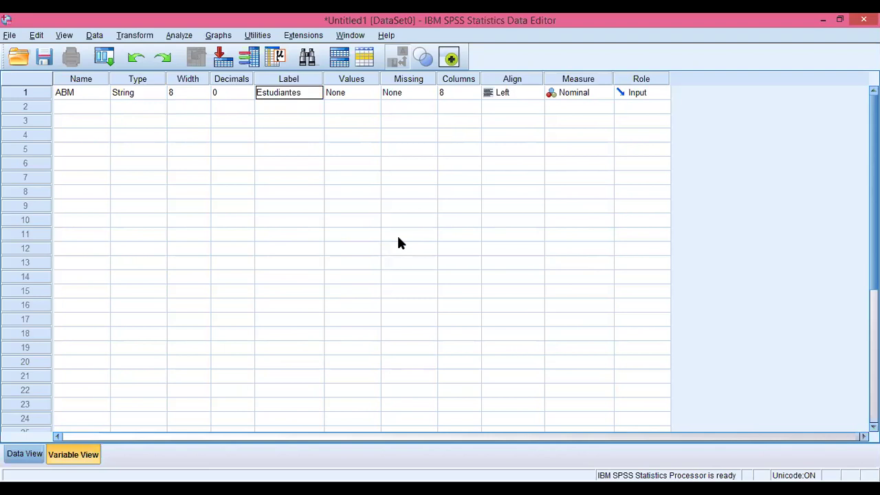
{"action": "type", "text": " Udenar"}
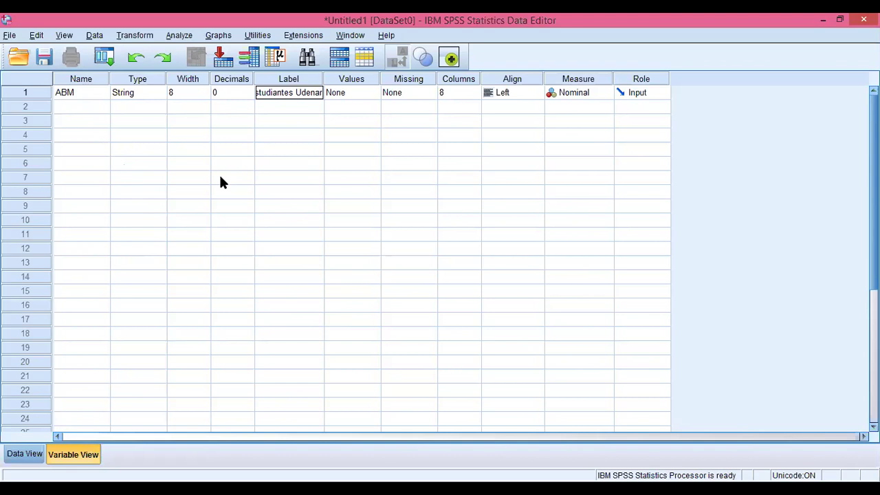
Step: Add a value label to the ABM variable that assigns "Área de la salud" to value 1
{"action": "left_click", "coordinate": [374, 97]}
{"action": "left_click", "coordinate": [372, 93]}
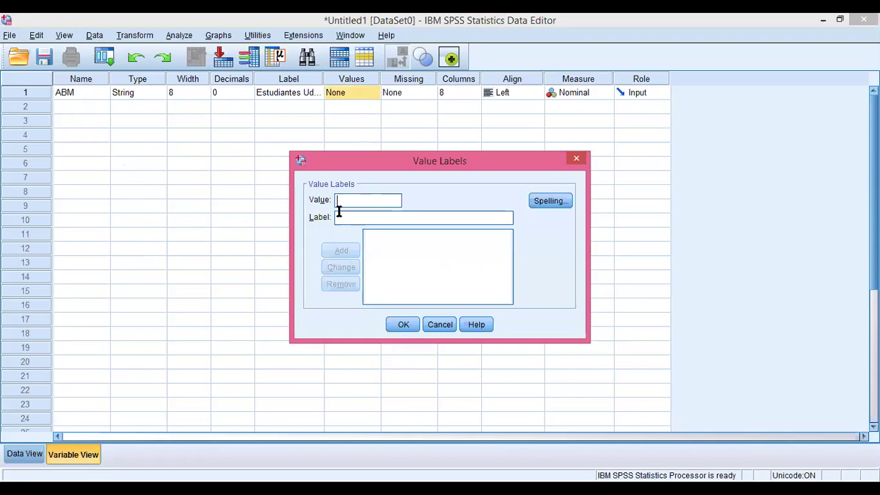
{"action": "type", "text": "1"}
{"action": "type", "text": "Srea de la"}
{"action": "type", "text": " salu"}
{"action": "type", "text": "d"}
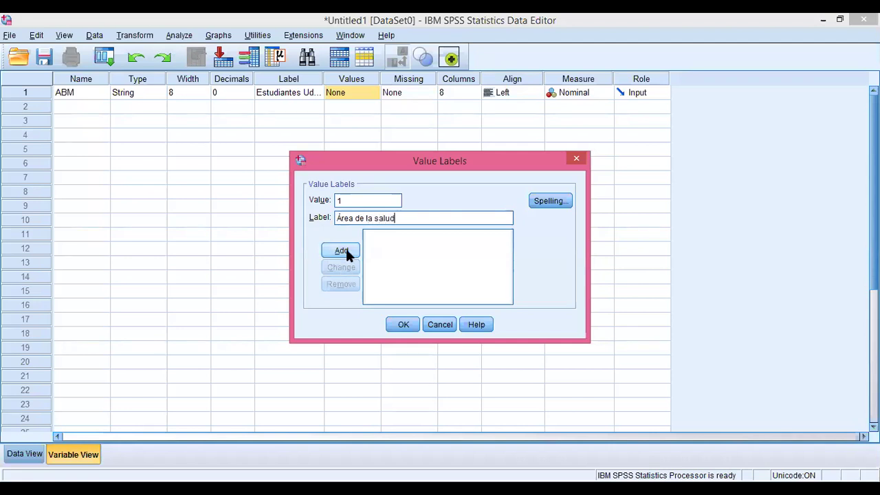
{"action": "left_click", "coordinate": [345, 252]}
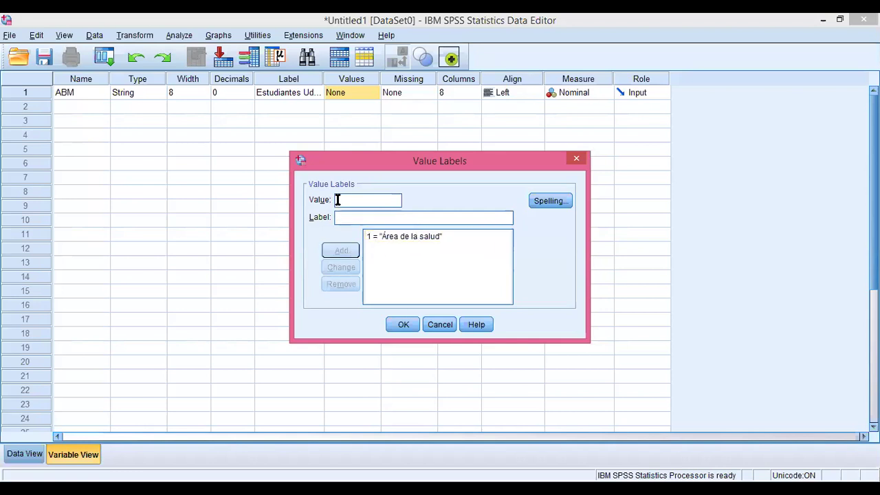
Step: Add the value label "Áreas Técnicas" for value 2 of ABM
{"action": "type", "text": "2"}
{"action": "left_click", "coordinate": [341, 218]}
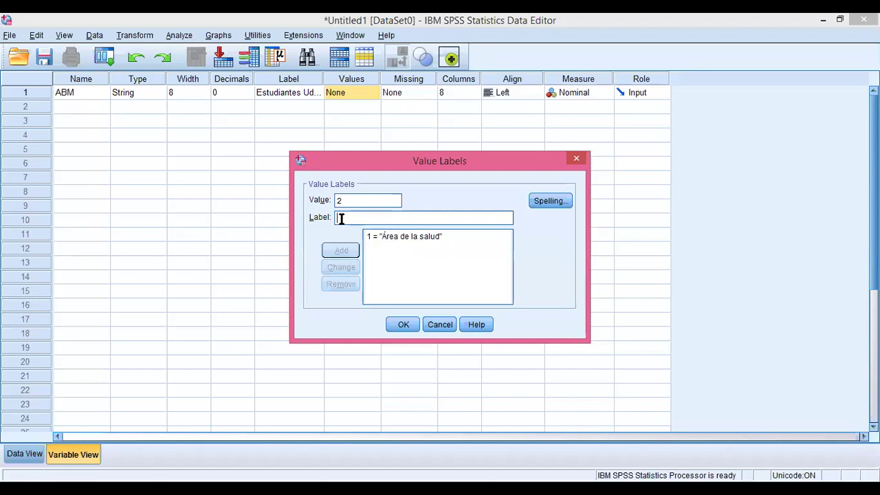
{"action": "type", "text": "Área"}
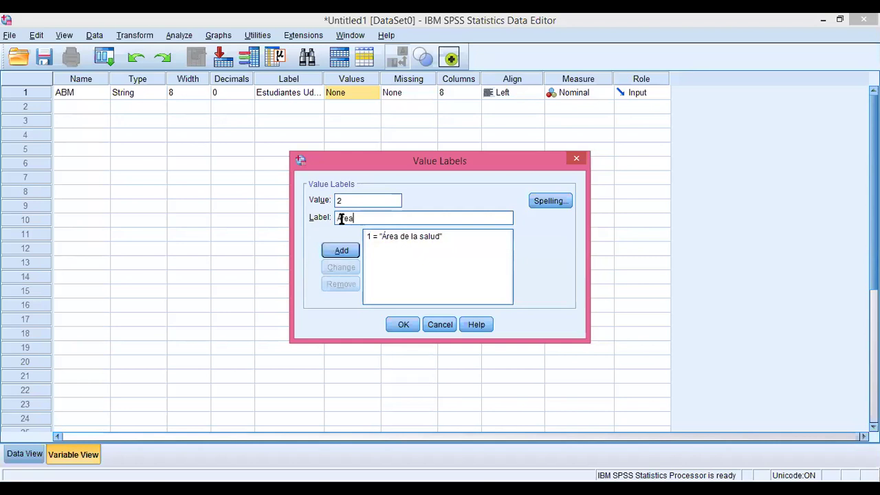
{"action": "type", "text": "s Técnicas"}
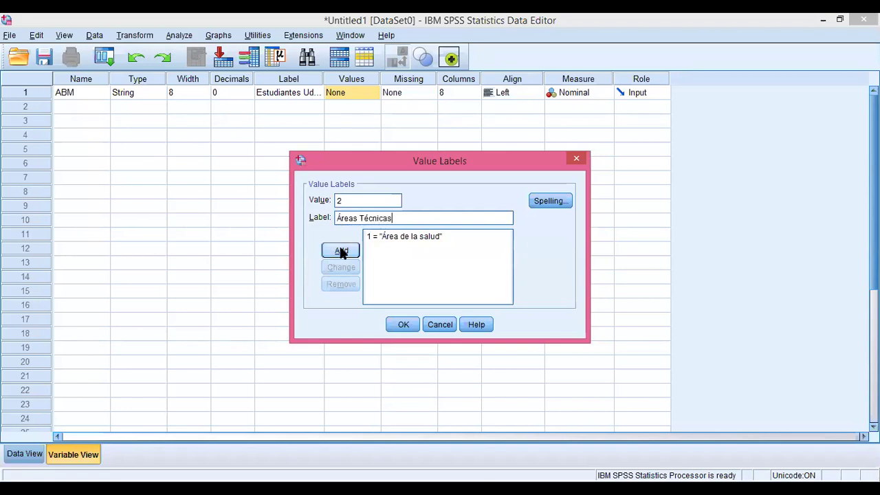
{"action": "left_click", "coordinate": [341, 250]}
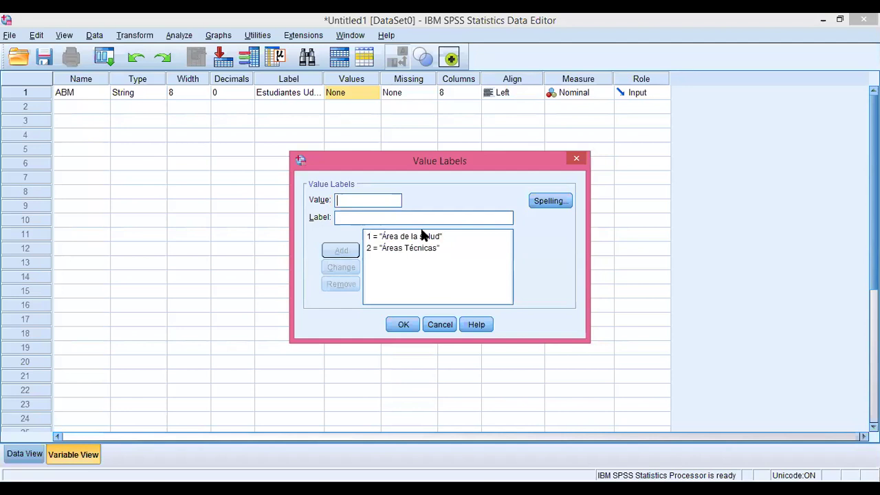
Step: Add the value label "Área de Economia" for value 3 of ABM
{"action": "left_click", "coordinate": [351, 197]}
{"action": "type", "text": "3"}
{"action": "type", "text": "Área de"}
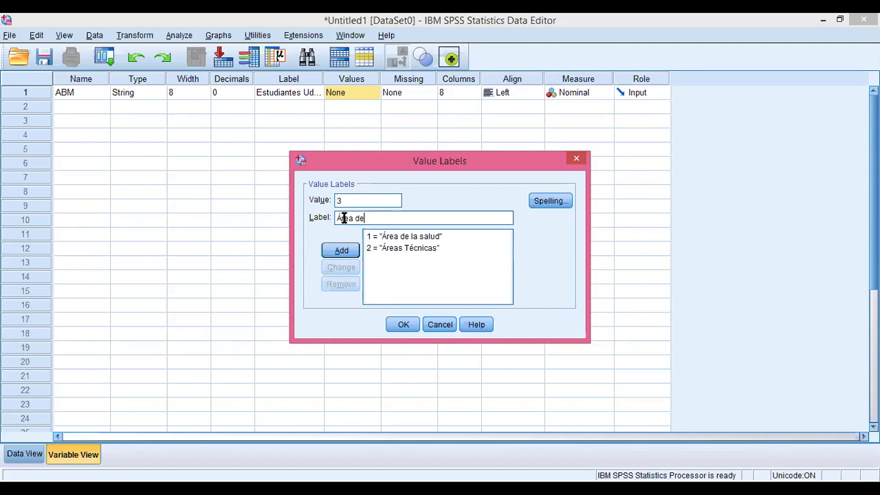
{"action": "type", "text": " Economia"}
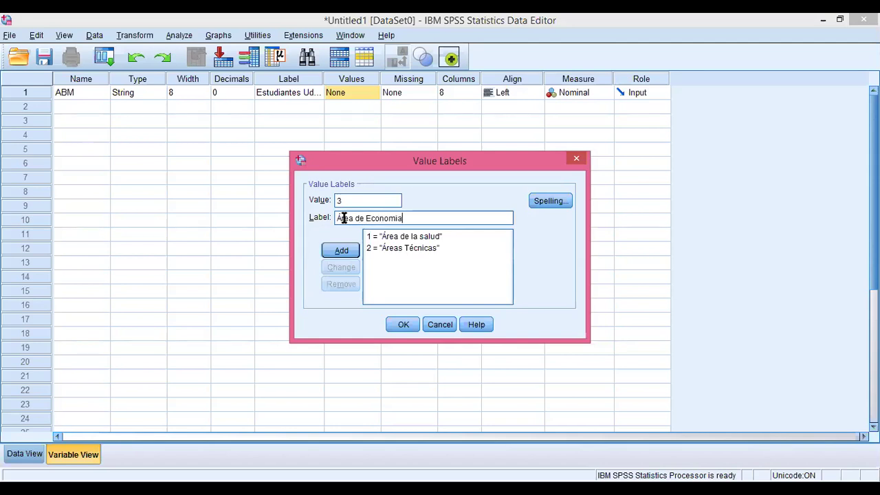
{"action": "left_click", "coordinate": [341, 251]}
Step: Add the value label "Área agropecuarias" for value 4 of ABM
{"action": "left_click", "coordinate": [342, 200]}
{"action": "type", "text": "3"}
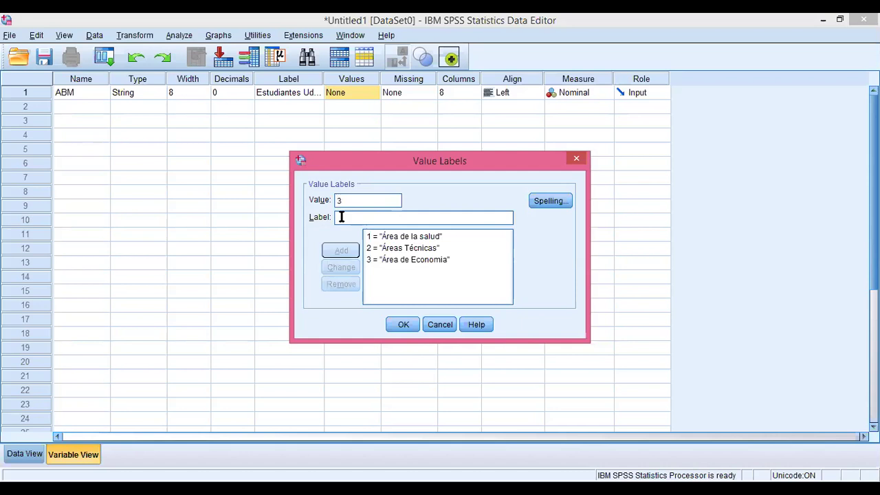
{"action": "left_click", "coordinate": [341, 217]}
{"action": "type", "text": "Área"}
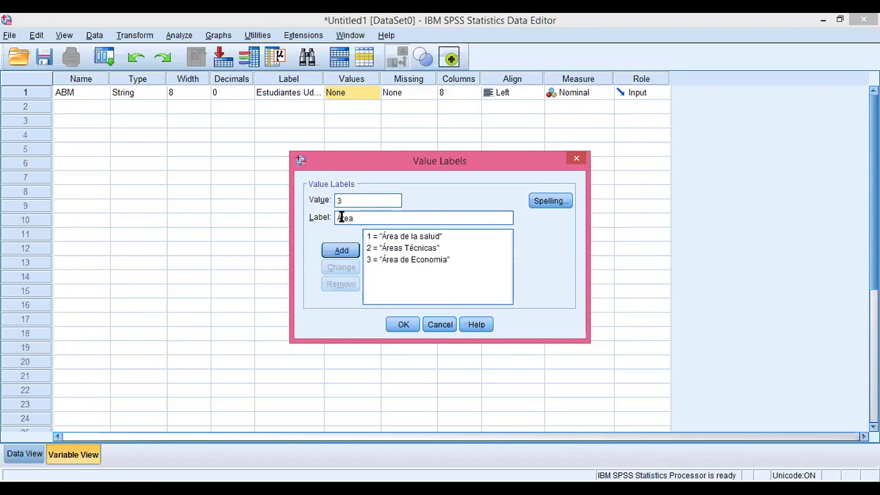
{"action": "type", "text": " agropecuarias"}
{"action": "double_click", "coordinate": [339, 201]}
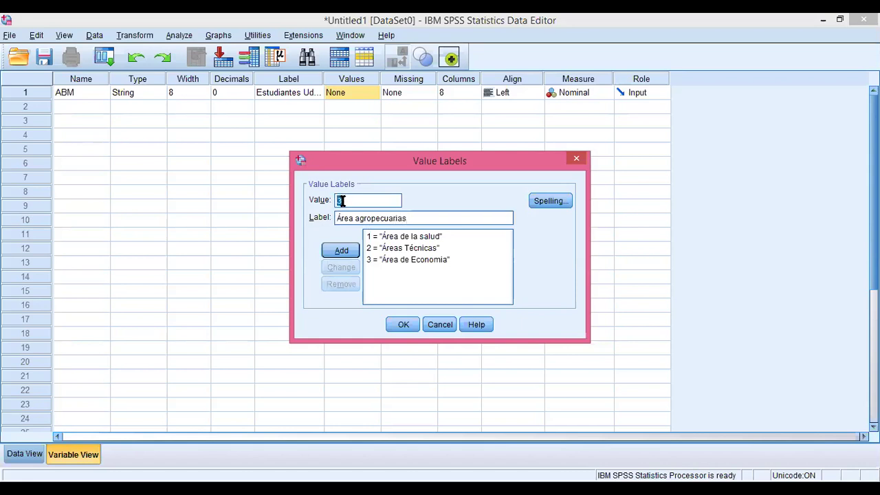
{"action": "type", "text": "4"}
{"action": "left_click", "coordinate": [342, 252]}
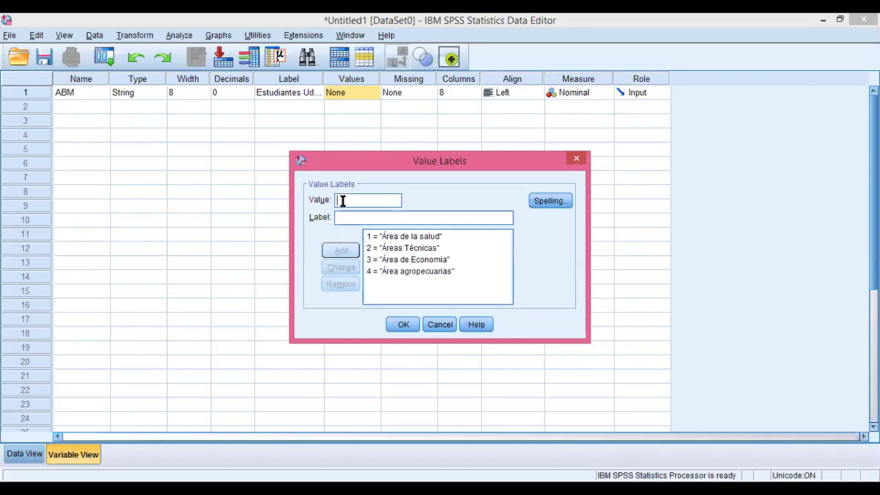
Step: Add the value label "Área Sociales" for value 5 and apply the value labels to ABM
{"action": "type", "text": "5"}
{"action": "left_click", "coordinate": [340, 216]}
{"action": "type", "text": "Área "}
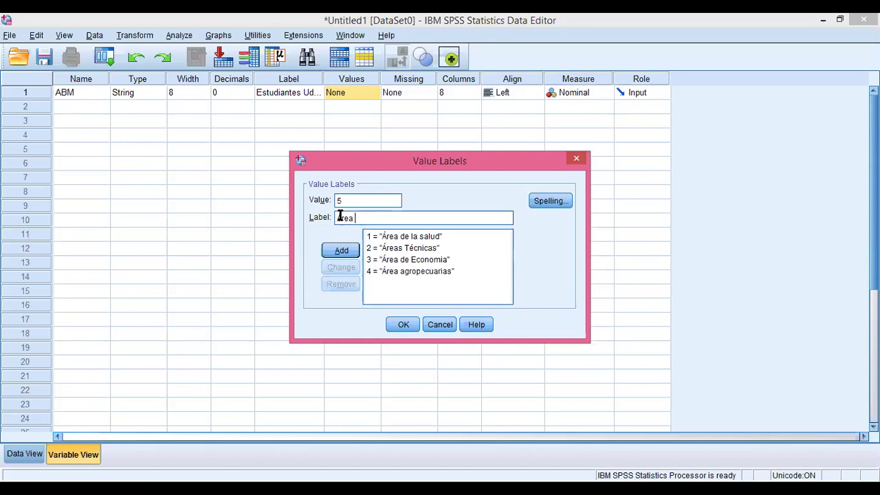
{"action": "type", "text": "Sociales"}
{"action": "left_click", "coordinate": [343, 252]}
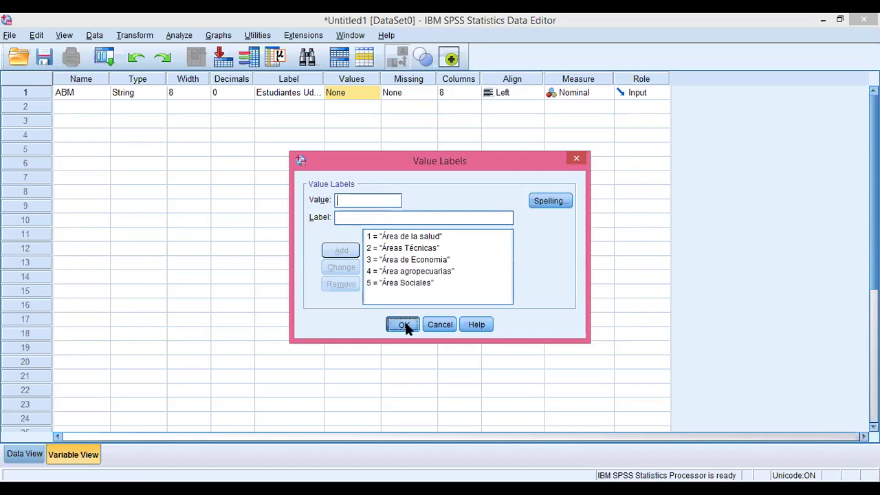
{"action": "left_click", "coordinate": [404, 325]}
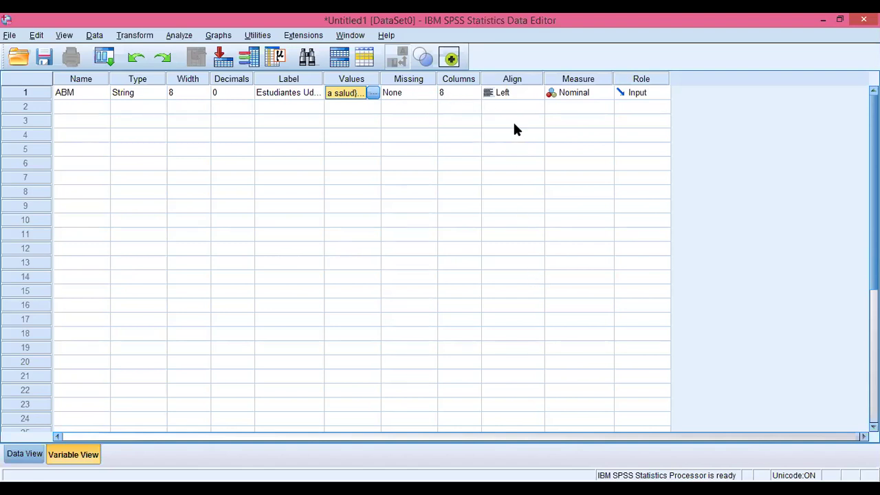
Step: Try right alignment for the ABM variable and restore left alignment
{"action": "left_click", "coordinate": [537, 92]}
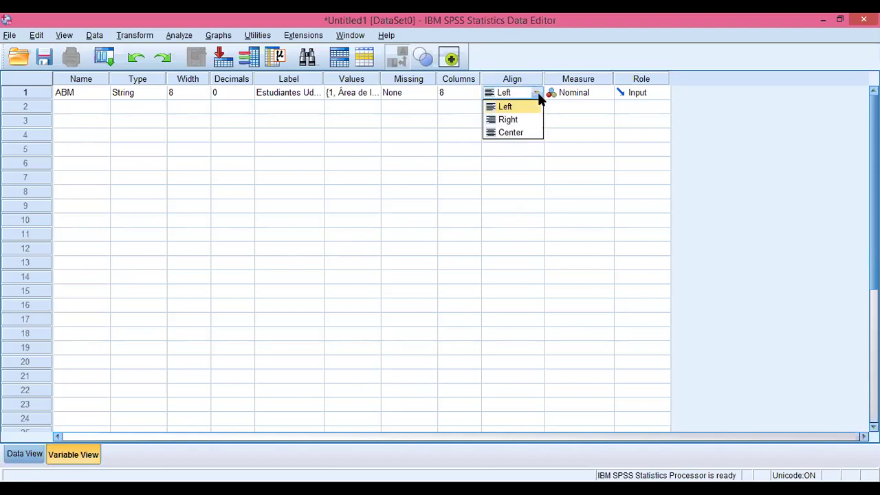
{"action": "left_click", "coordinate": [514, 120]}
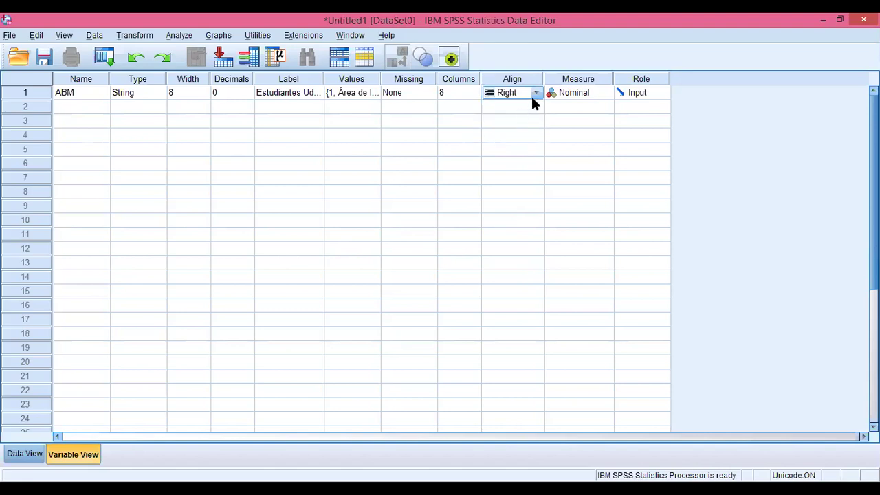
{"action": "left_click", "coordinate": [535, 92]}
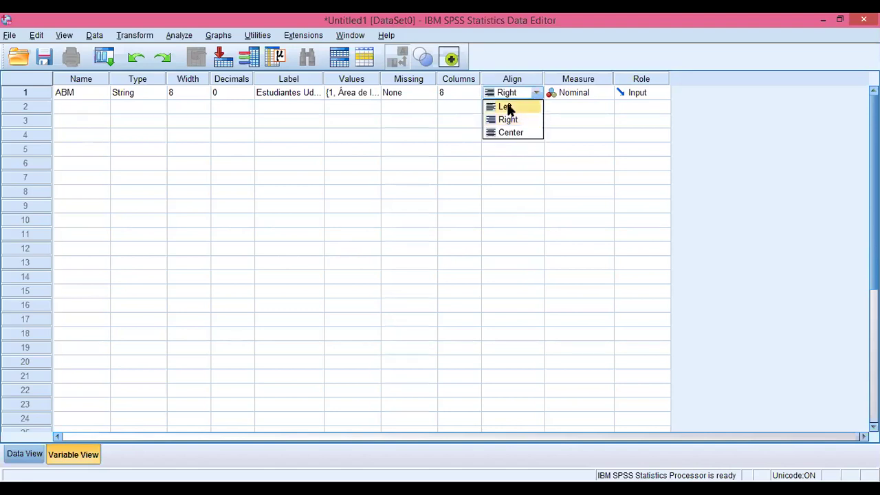
{"action": "left_click", "coordinate": [506, 108]}
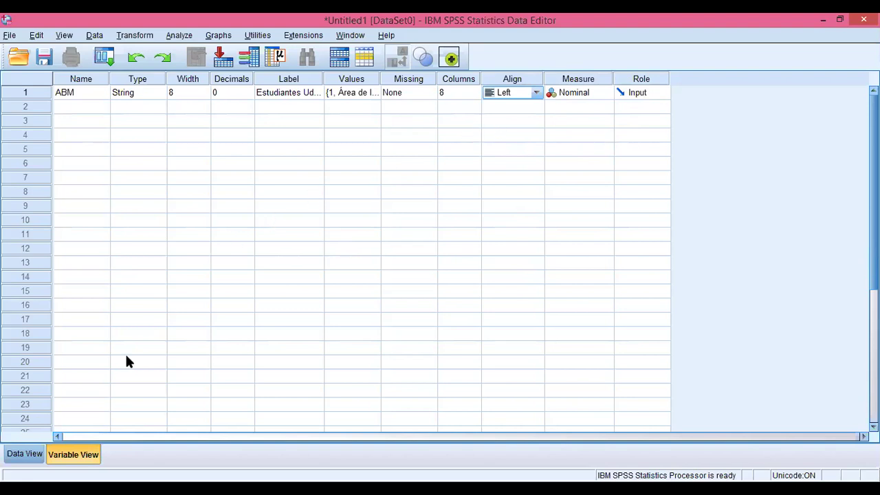
Step: Paste the copied values into the ABM column of Data View from row 1 and widen the column to about 13 characters
{"action": "left_click", "coordinate": [33, 457]}
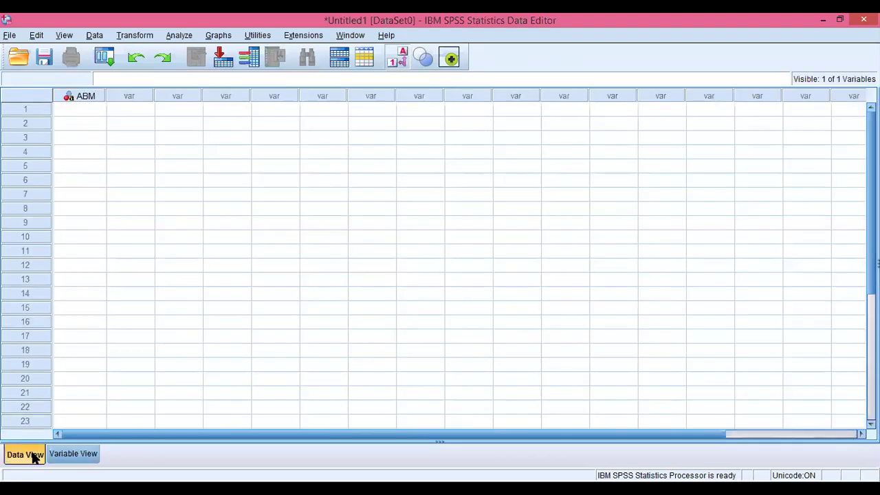
{"action": "left_click", "coordinate": [87, 110]}
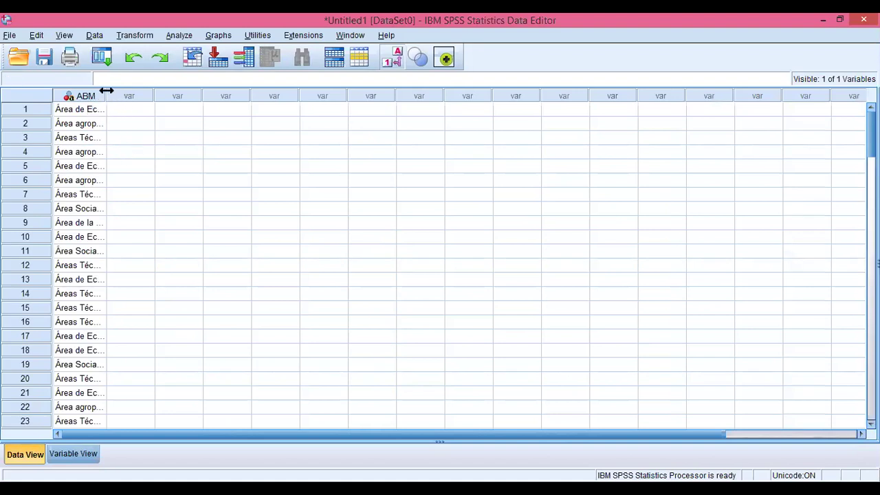
{"action": "left_click_drag", "start_coordinate": [107, 93], "coordinate": [135, 95]}
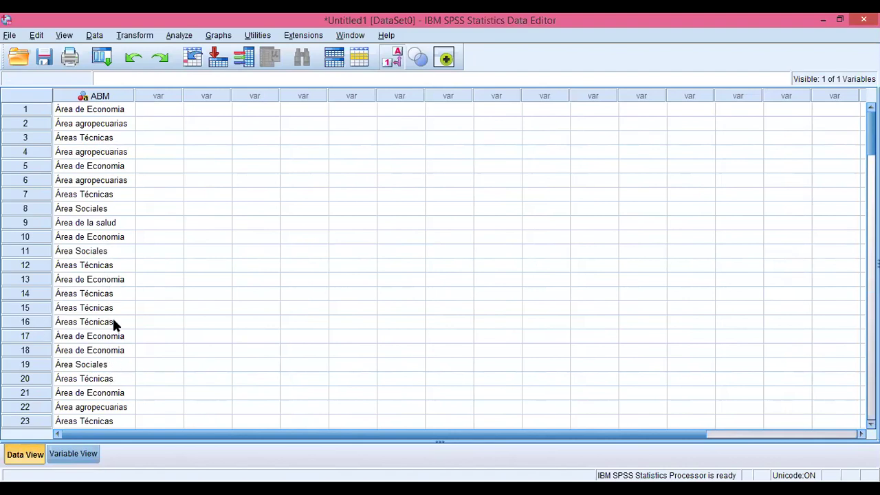
Step: Display the ABM data as numeric codes and review the value label definitions in Variable View
{"action": "left_click", "coordinate": [387, 60]}
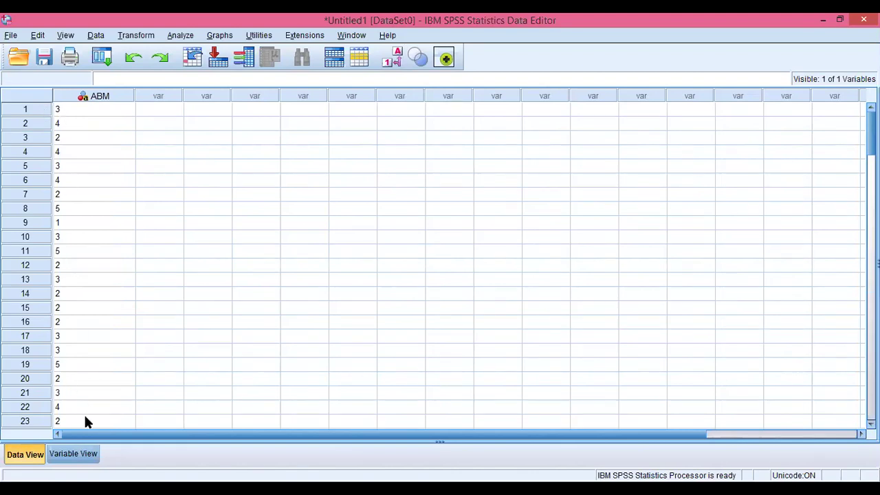
{"action": "left_click", "coordinate": [73, 454]}
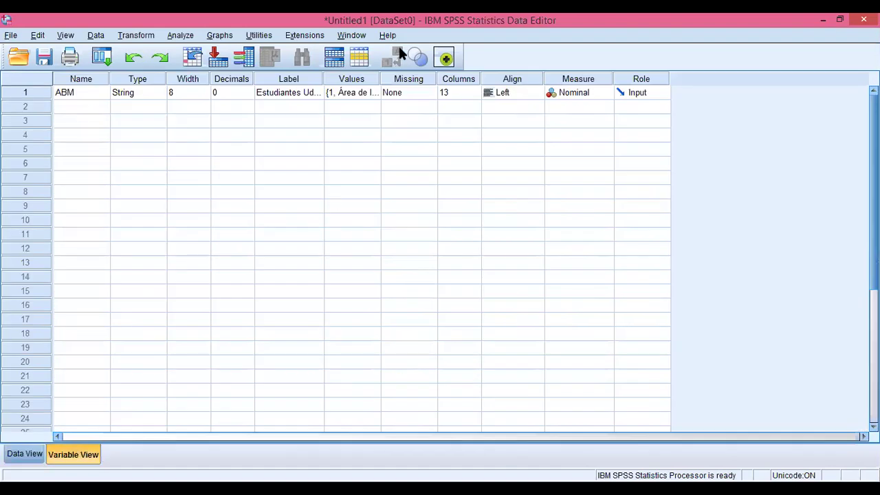
{"action": "left_click", "coordinate": [374, 92]}
{"action": "left_click", "coordinate": [374, 92]}
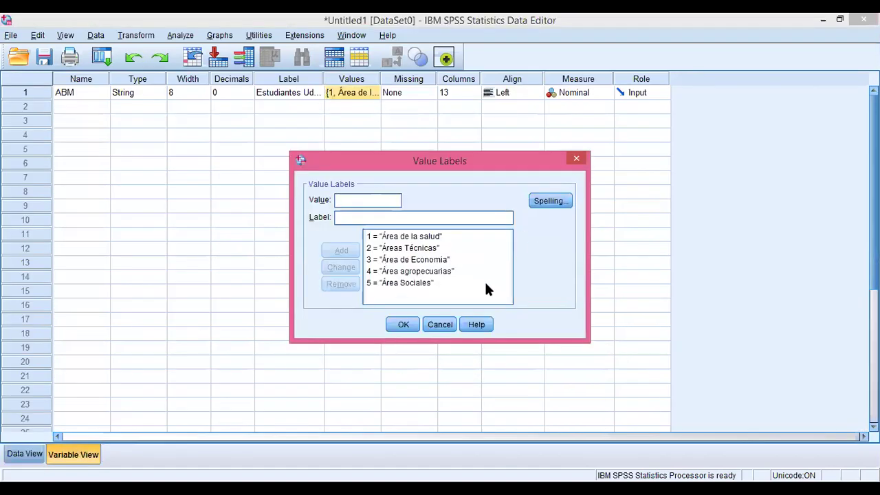
{"action": "left_click", "coordinate": [402, 325]}
Step: Display the ABM data as value labels again and compare it with the variable's definition in Variable View
{"action": "left_click", "coordinate": [25, 455]}
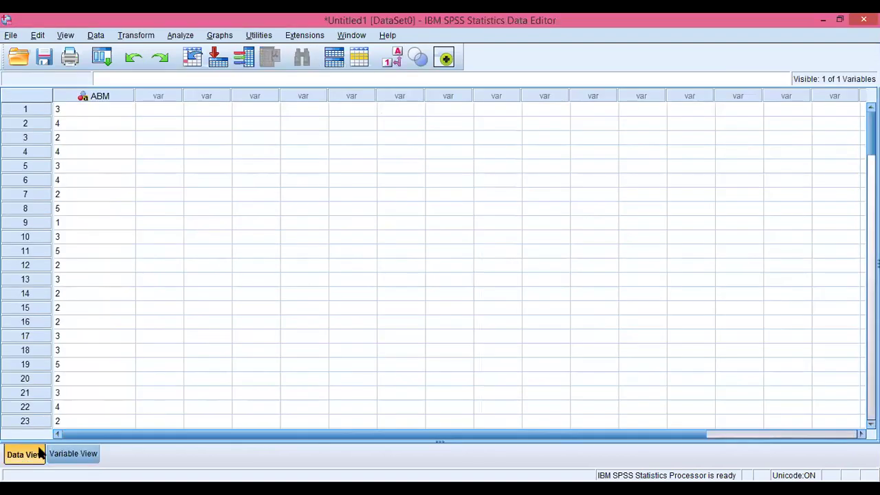
{"action": "left_click", "coordinate": [398, 56]}
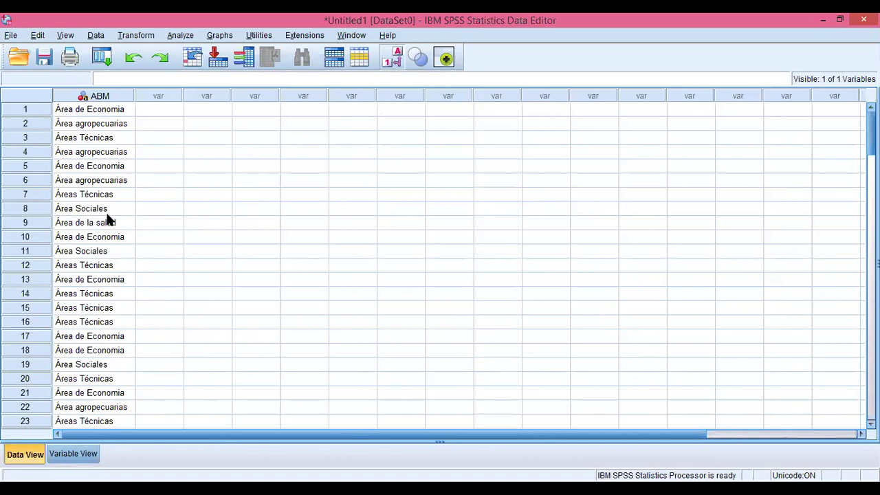
{"action": "left_click", "coordinate": [73, 454]}
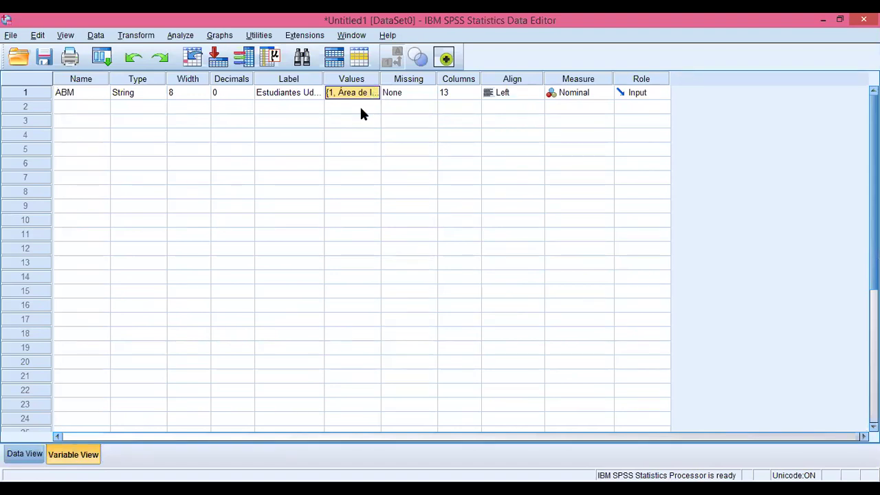
{"action": "left_click", "coordinate": [35, 455]}
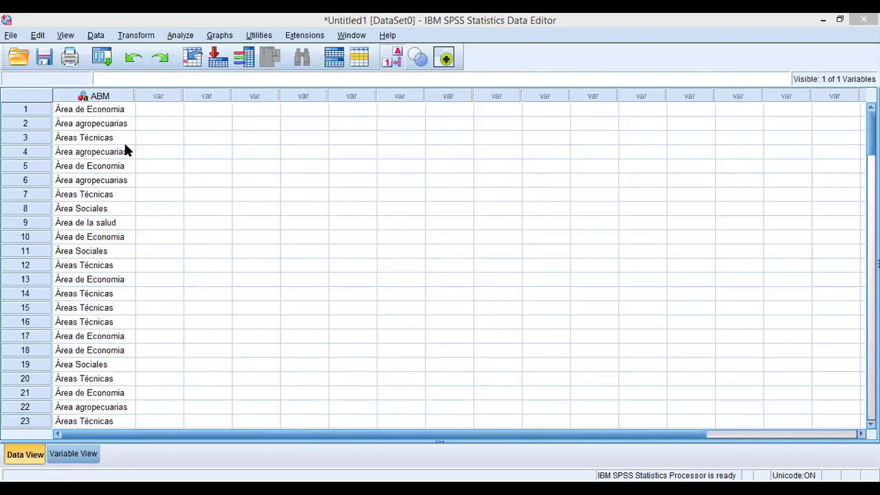
Step: Start a Frequencies analysis and add the Estudiantes Udenar [ABM] variable to the variables to analyze
{"action": "left_click", "coordinate": [180, 36]}
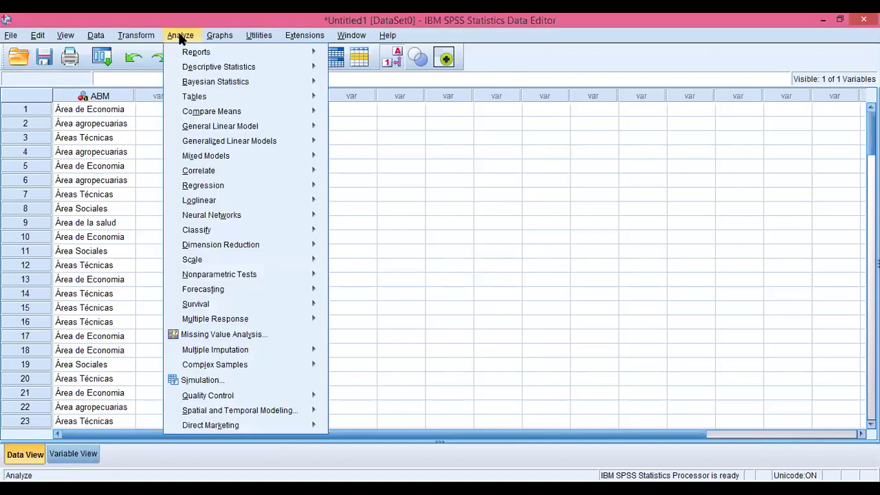
{"action": "mouse_move", "coordinate": [197, 69]}
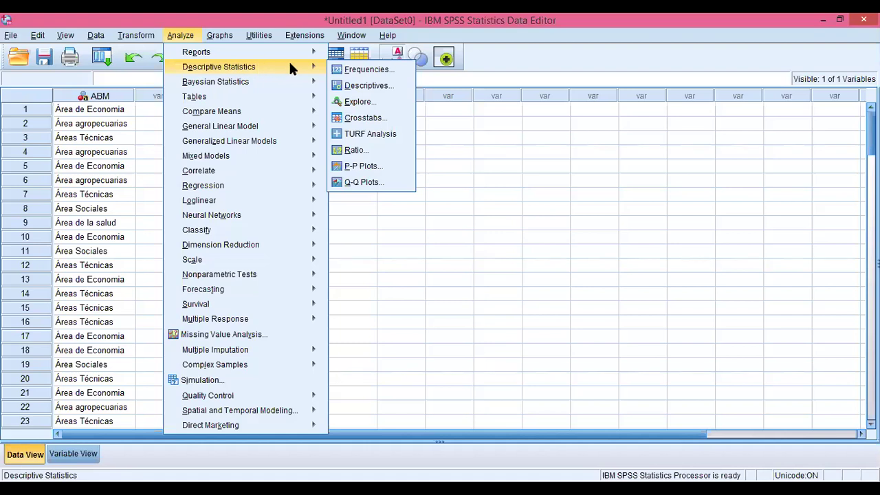
{"action": "left_click", "coordinate": [364, 72]}
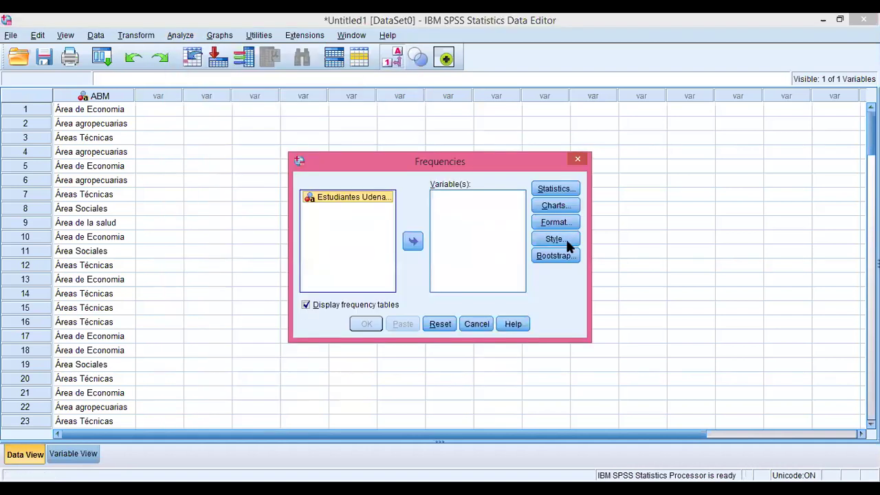
{"action": "left_click", "coordinate": [769, 122]}
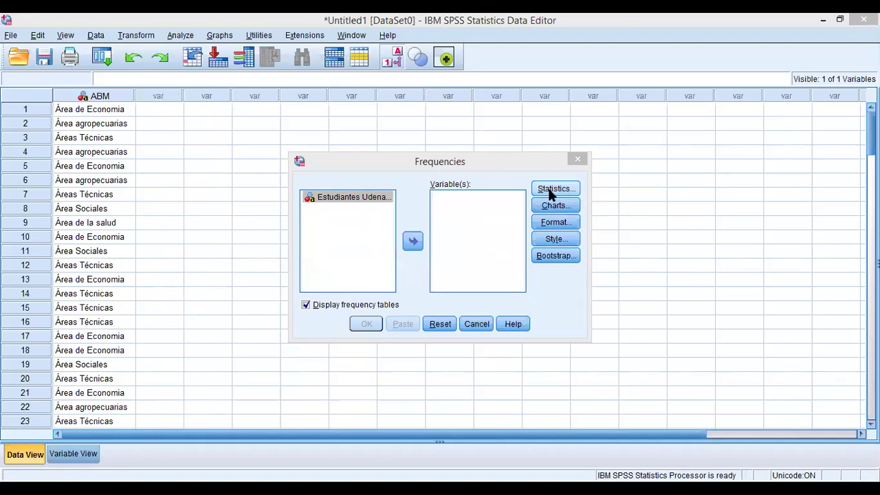
{"action": "left_click", "coordinate": [412, 242]}
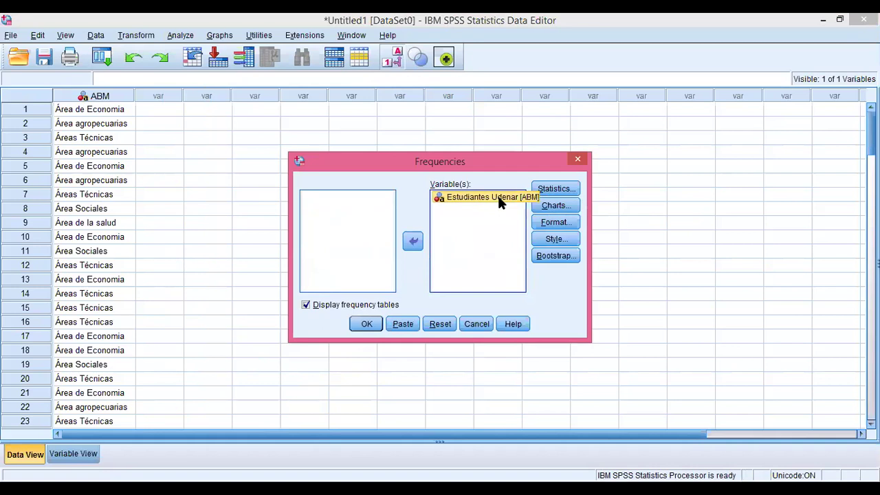
Step: Request a pie chart with percentages as chart values and run the analysis with frequency tables displayed
{"action": "left_click", "coordinate": [557, 207]}
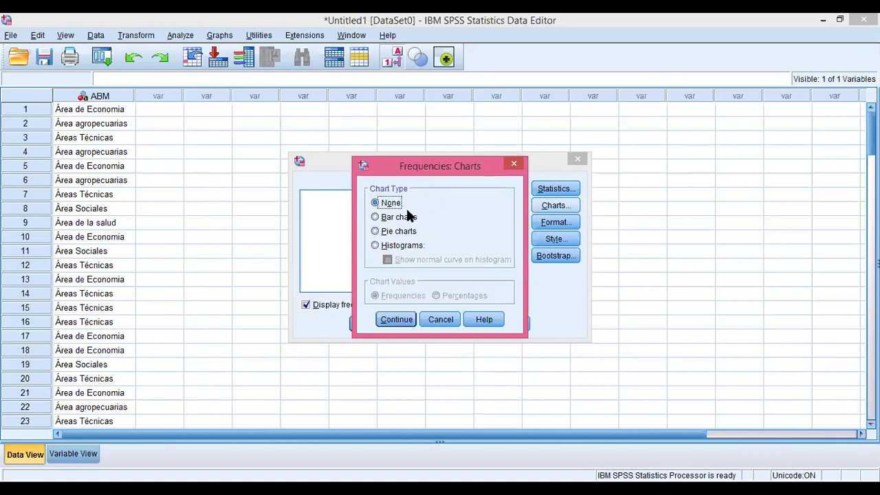
{"action": "left_click", "coordinate": [375, 231]}
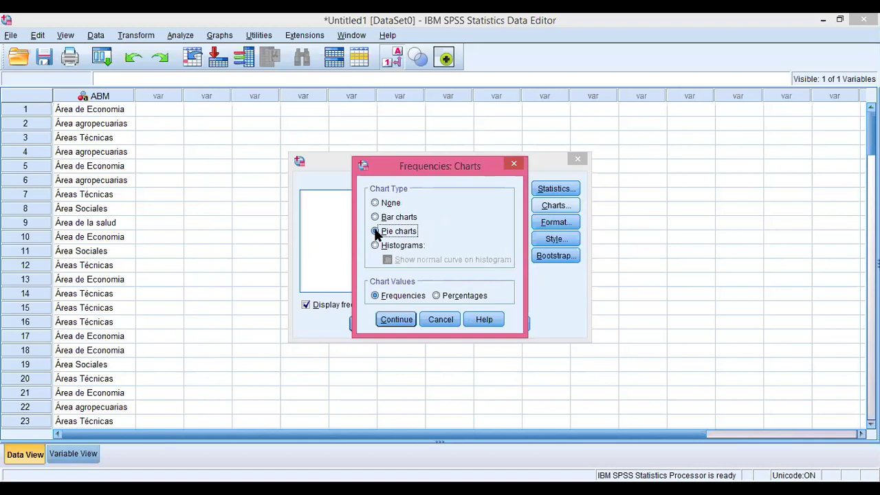
{"action": "left_click", "coordinate": [436, 296]}
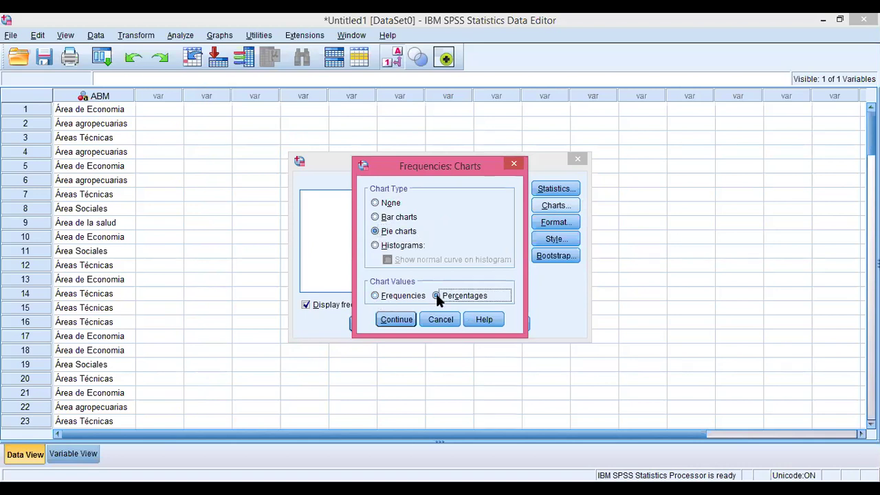
{"action": "left_click", "coordinate": [375, 296]}
{"action": "left_click", "coordinate": [436, 296]}
{"action": "left_click", "coordinate": [407, 317]}
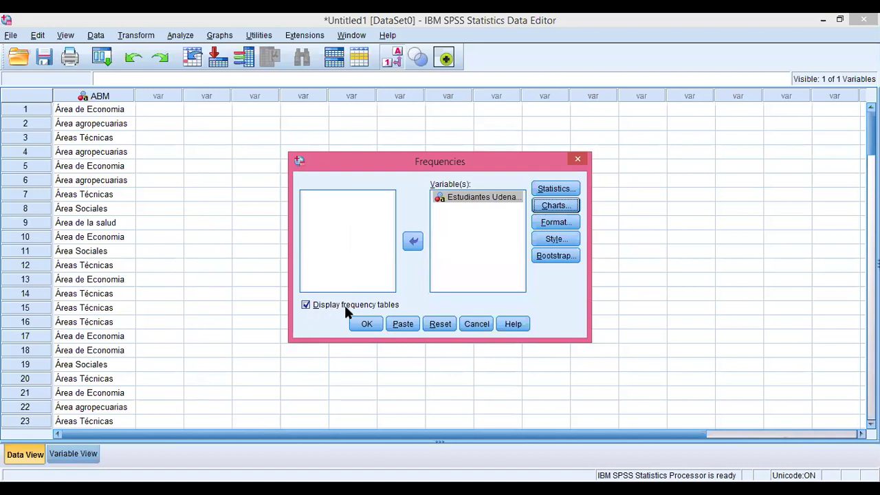
{"action": "left_click", "coordinate": [307, 305]}
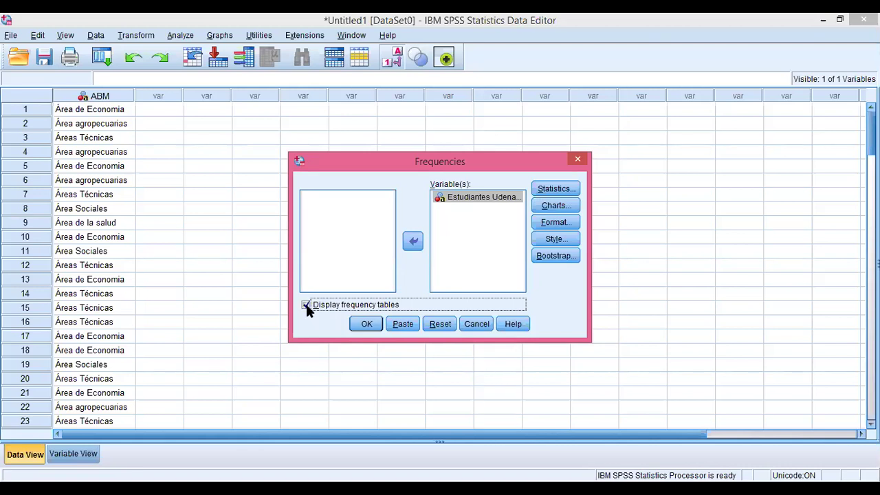
{"action": "left_click", "coordinate": [372, 323]}
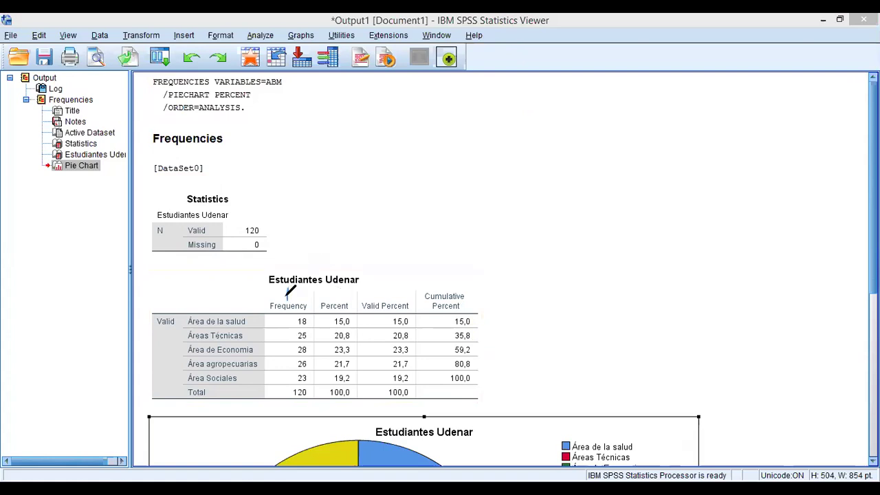
Step: Handwrite the symbols fi, hi and Hi above the Frequency, Percent and Cumulative Percent columns of the frequency table
{"action": "left_click_drag", "start_coordinate": [286, 292], "coordinate": [291, 300]}
{"action": "left_click_drag", "start_coordinate": [330, 290], "coordinate": [331, 298]}
{"action": "left_click_drag", "start_coordinate": [331, 296], "coordinate": [338, 300]}
{"action": "left_click_drag", "start_coordinate": [438, 274], "coordinate": [438, 290]}
{"action": "left_click_drag", "start_coordinate": [442, 277], "coordinate": [445, 289]}
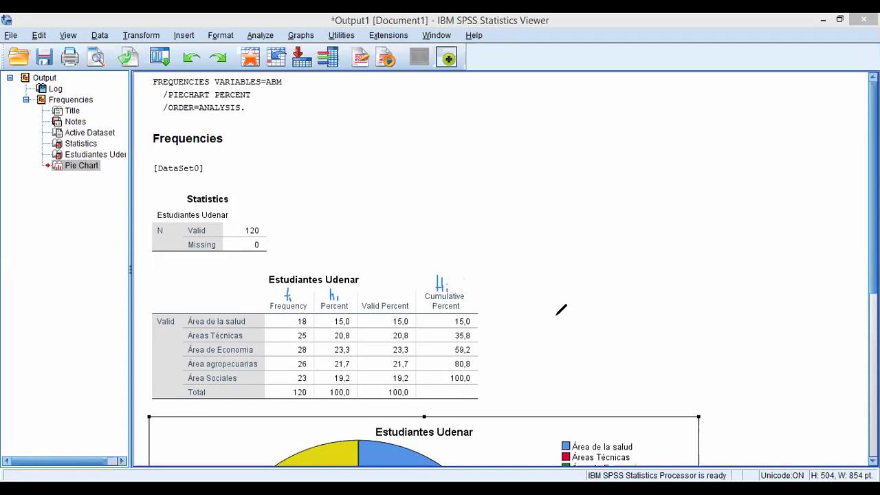
Step: Handwrite H2 = 35.8 beside the frequency table and erase all the handwritten notes
{"action": "mouse_move", "coordinate": [555, 308]}
{"action": "left_mouse_down"}
{"action": "mouse_move", "coordinate": [556, 323]}
{"action": "mouse_move", "coordinate": [562, 315]}
{"action": "mouse_move", "coordinate": [573, 328]}
{"action": "mouse_move", "coordinate": [587, 315]}
{"action": "mouse_move", "coordinate": [606, 323]}
{"action": "mouse_move", "coordinate": [610, 311]}
{"action": "mouse_move", "coordinate": [611, 324]}
{"action": "mouse_move", "coordinate": [622, 302]}
{"action": "mouse_move", "coordinate": [622, 322]}
{"action": "mouse_move", "coordinate": [620, 313]}
{"action": "left_mouse_up"}
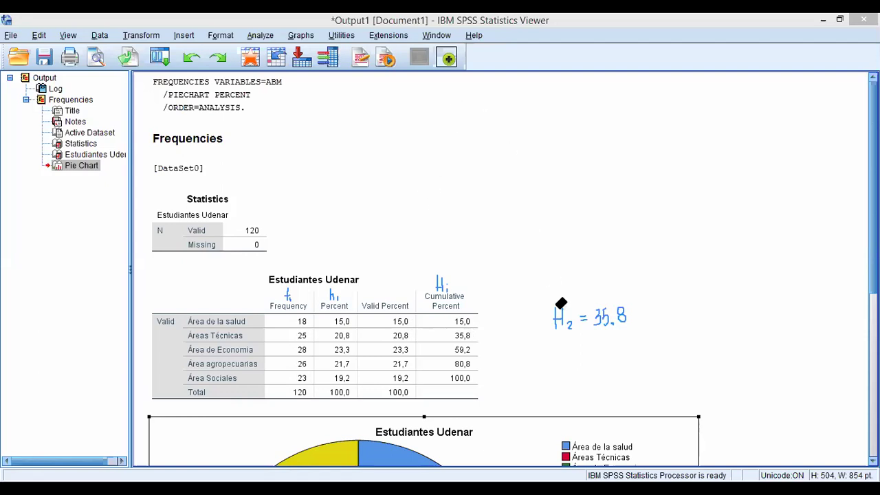
{"action": "mouse_move", "coordinate": [561, 303]}
{"action": "left_mouse_down"}
{"action": "mouse_move", "coordinate": [563, 324]}
{"action": "mouse_move", "coordinate": [595, 311]}
{"action": "mouse_move", "coordinate": [588, 322]}
{"action": "mouse_move", "coordinate": [625, 316]}
{"action": "left_mouse_up"}
{"action": "mouse_move", "coordinate": [443, 299]}
{"action": "left_mouse_down"}
{"action": "mouse_move", "coordinate": [467, 288]}
{"action": "mouse_move", "coordinate": [357, 306]}
{"action": "mouse_move", "coordinate": [324, 289]}
{"action": "mouse_move", "coordinate": [317, 303]}
{"action": "mouse_move", "coordinate": [285, 305]}
{"action": "left_mouse_up"}
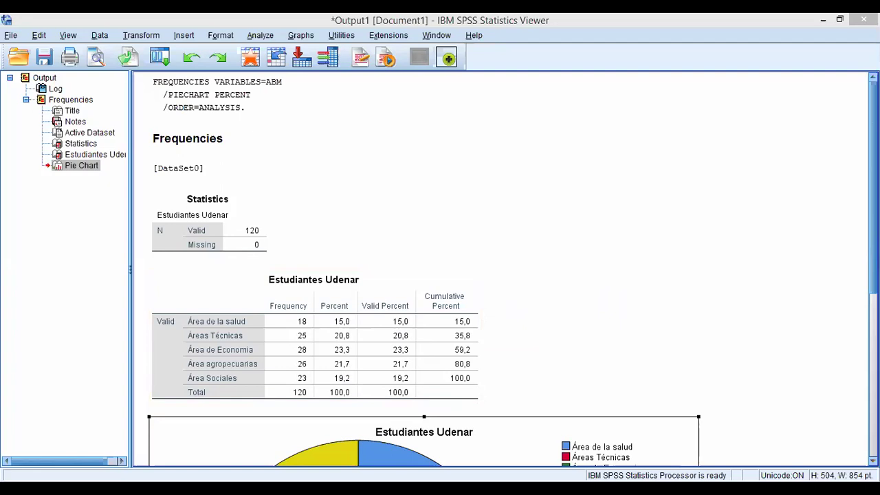
Step: Add percentage data labels to all five slices of the pie chart in the Chart Editor and close the editor
{"action": "scroll", "coordinate": [505, 268], "scroll_direction": "down", "scroll_amount": 5}
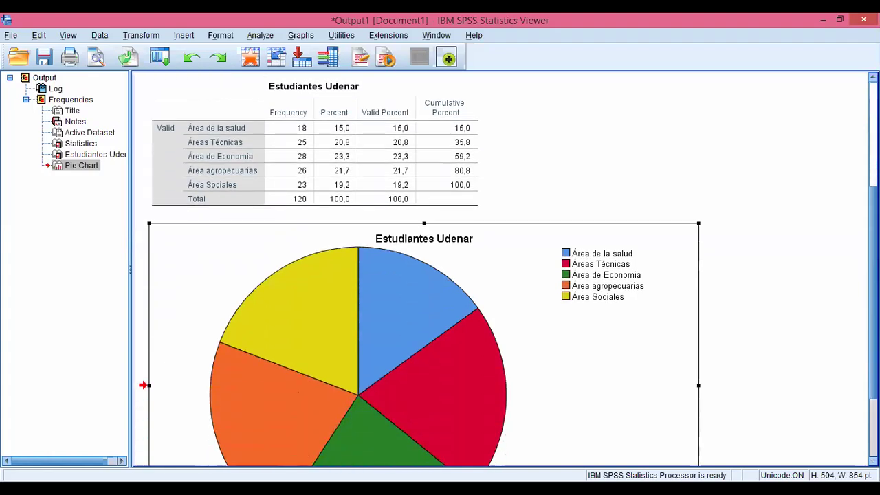
{"action": "scroll", "coordinate": [505, 268], "scroll_direction": "down", "scroll_amount": 3}
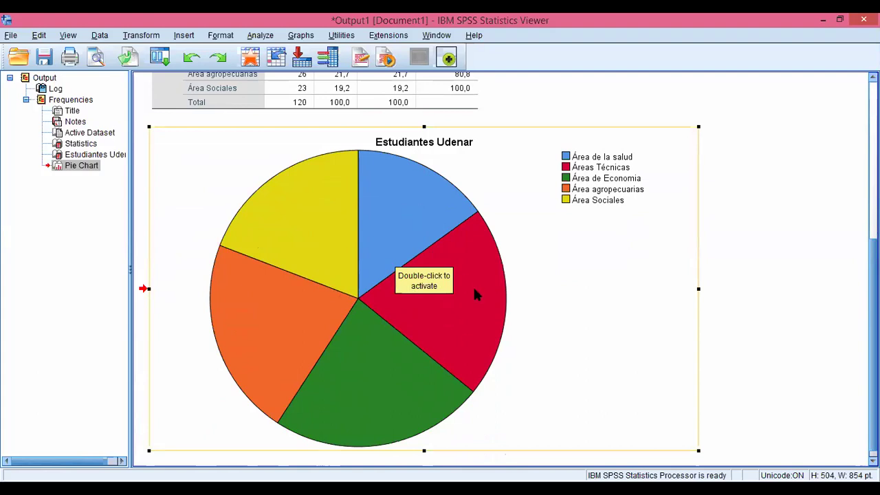
{"action": "left_click", "coordinate": [433, 291]}
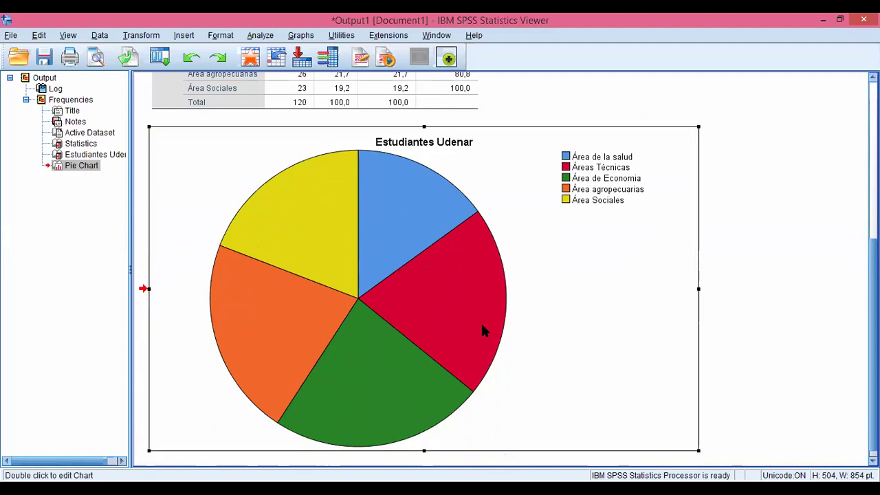
{"action": "double_click", "coordinate": [619, 318]}
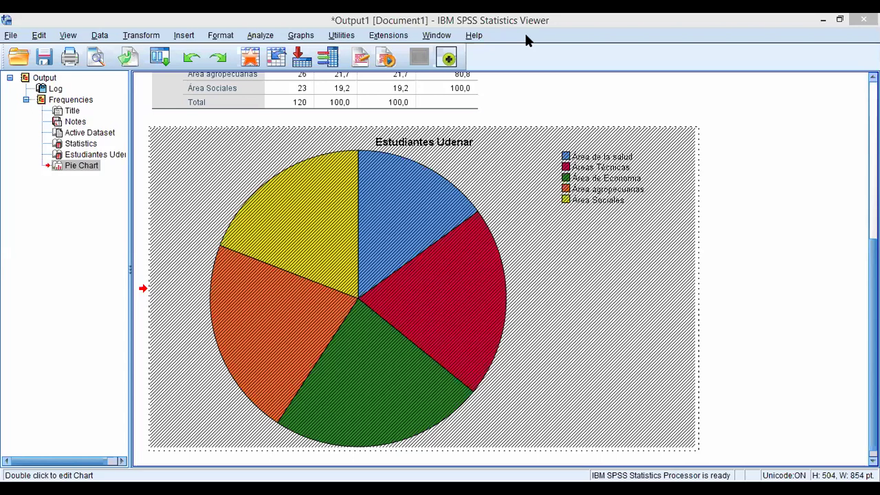
{"action": "double_click", "coordinate": [697, 425]}
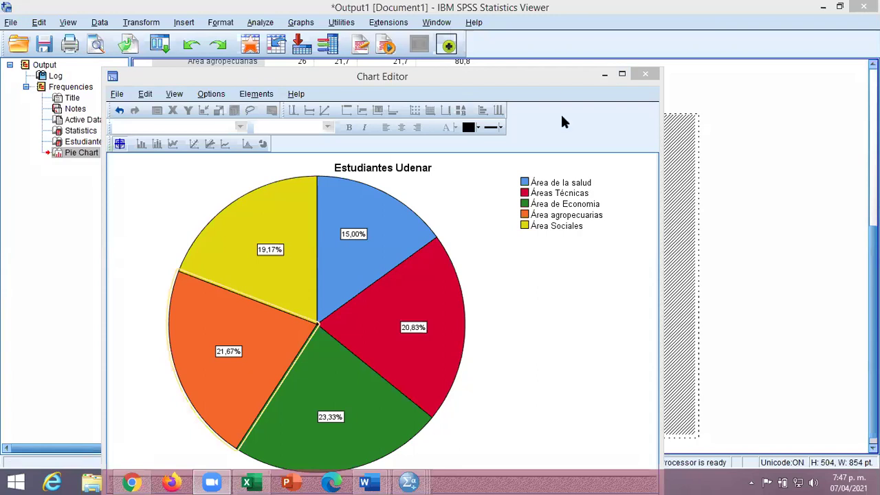
{"action": "left_click", "coordinate": [647, 74]}
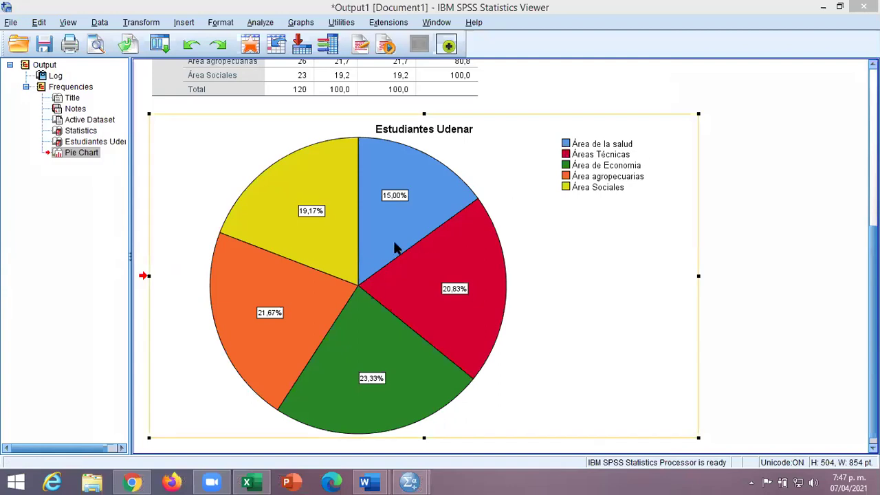
Step: Reopen the labelled pie chart of Estudiantes Udenar in the Chart Editor
{"action": "left_click", "coordinate": [522, 291]}
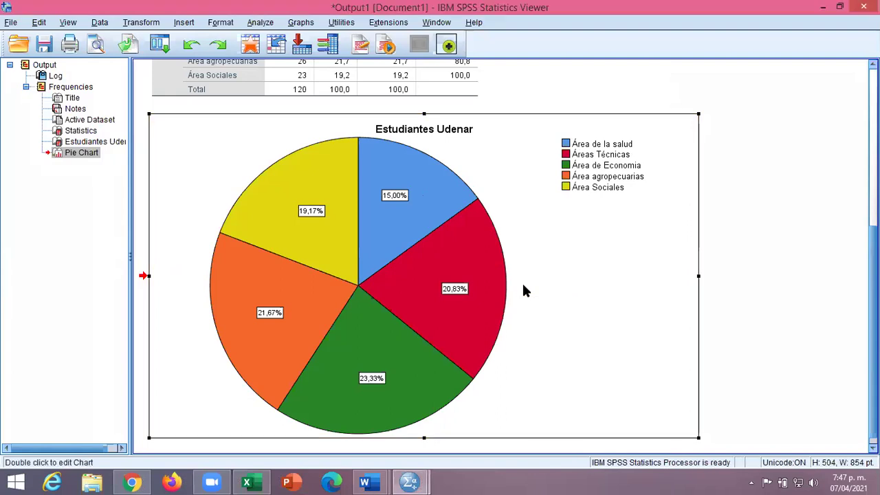
{"action": "double_click", "coordinate": [522, 291]}
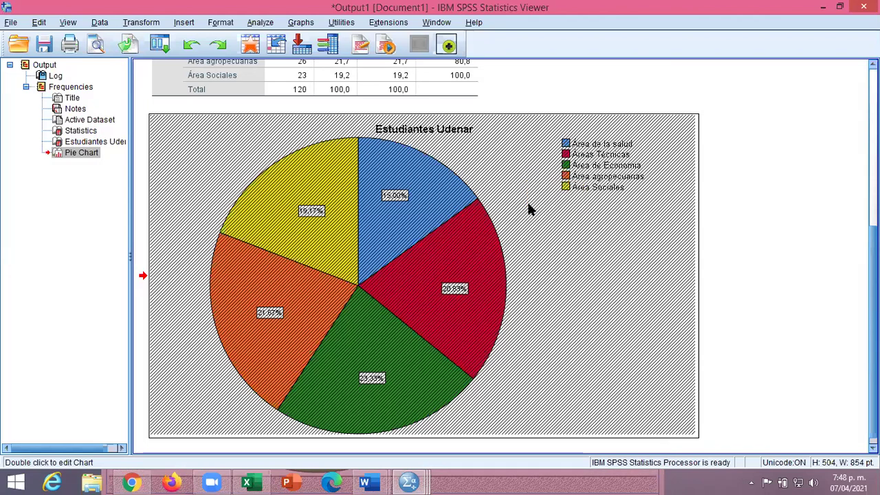
{"action": "right_click", "coordinate": [540, 288]}
{"action": "left_click", "coordinate": [539, 255]}
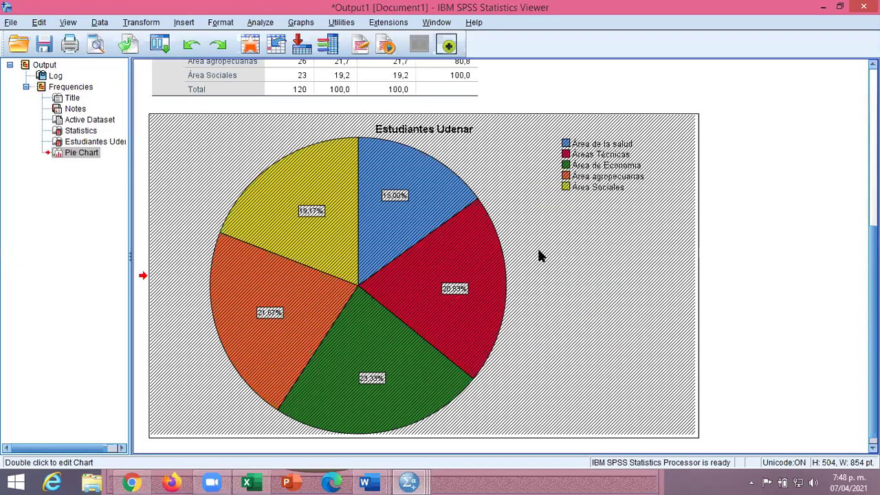
{"action": "double_click", "coordinate": [540, 257]}
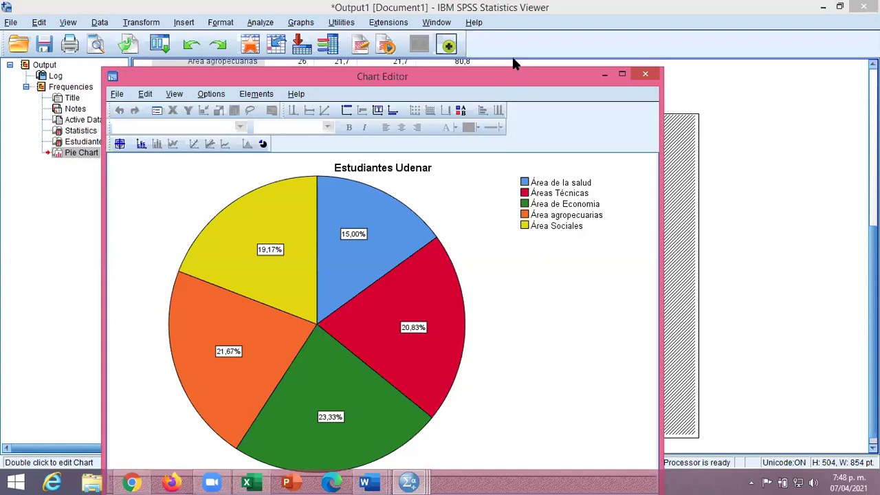
Step: Remove the percentage labels from all five pie slices in Data Label Mode, and leave that mode
{"action": "left_click", "coordinate": [257, 95]}
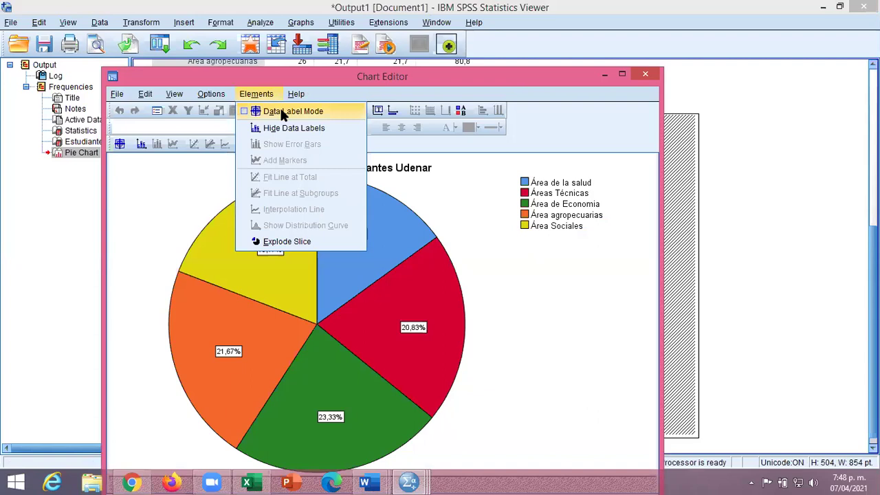
{"action": "left_click", "coordinate": [283, 112]}
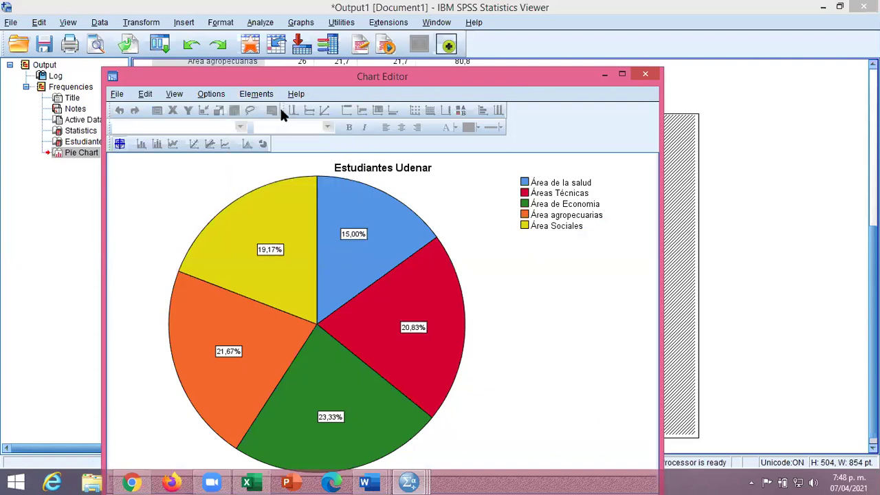
{"action": "left_click", "coordinate": [268, 250]}
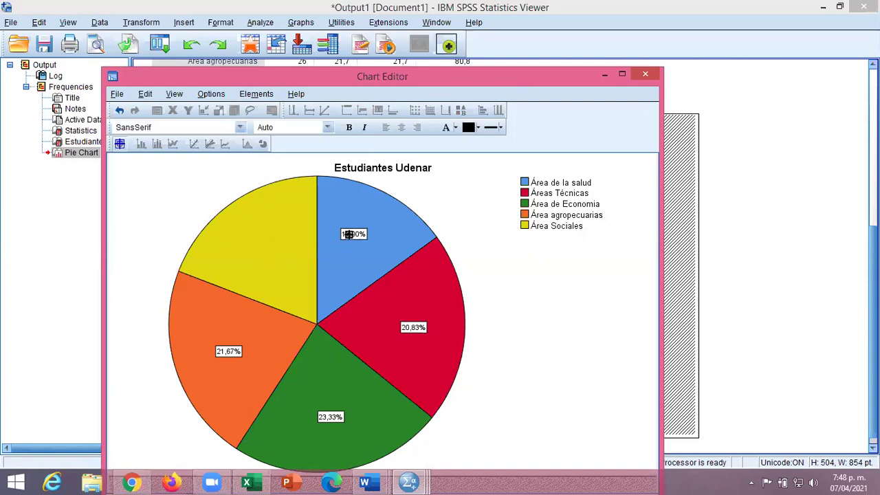
{"action": "left_click", "coordinate": [349, 234]}
{"action": "left_click", "coordinate": [414, 327]}
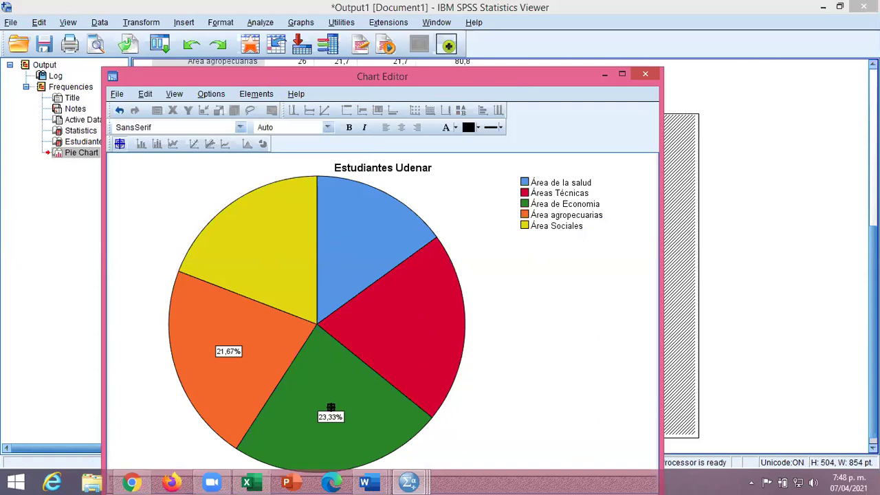
{"action": "left_click", "coordinate": [329, 417]}
{"action": "left_click", "coordinate": [233, 352]}
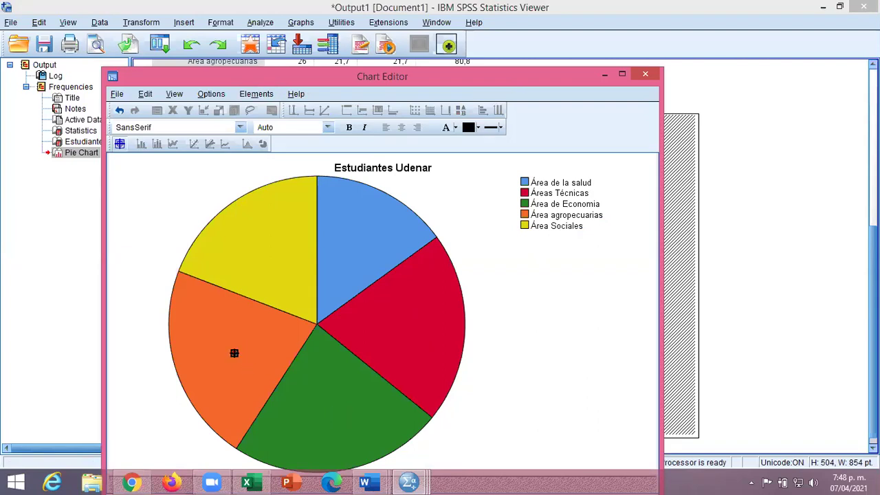
{"action": "left_click", "coordinate": [257, 94]}
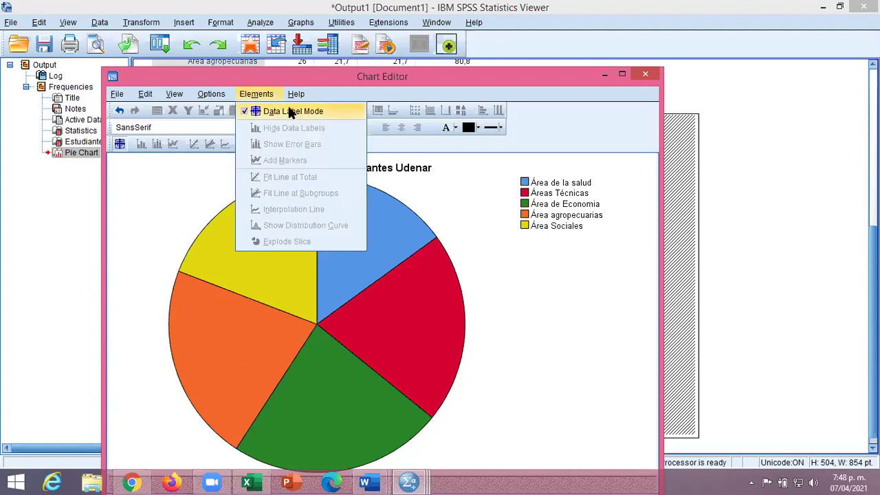
{"action": "left_click", "coordinate": [290, 112]}
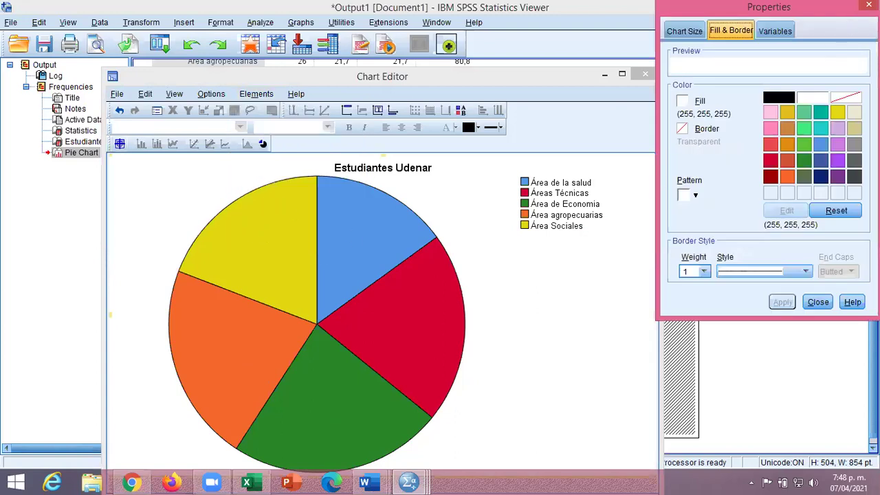
{"action": "left_click", "coordinate": [868, 6]}
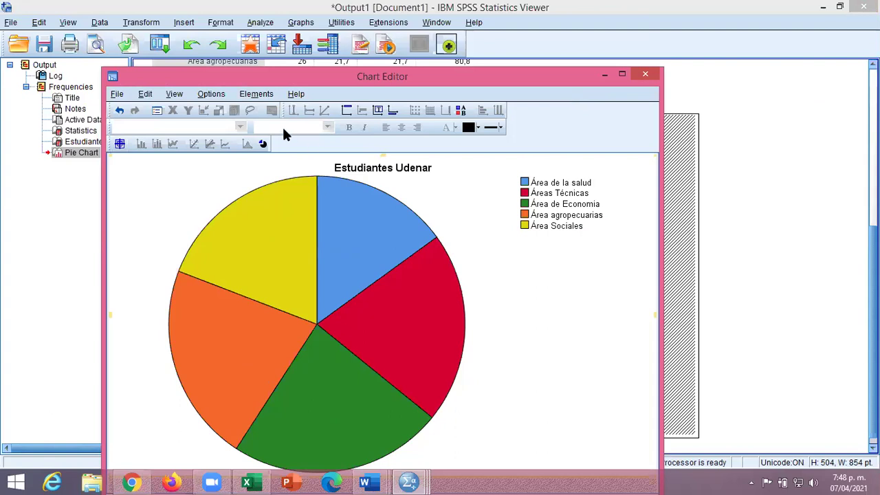
Step: Add percentage data labels to all five slices of the pie chart again using Data Label Mode, and close the Chart Editor
{"action": "left_click", "coordinate": [256, 94]}
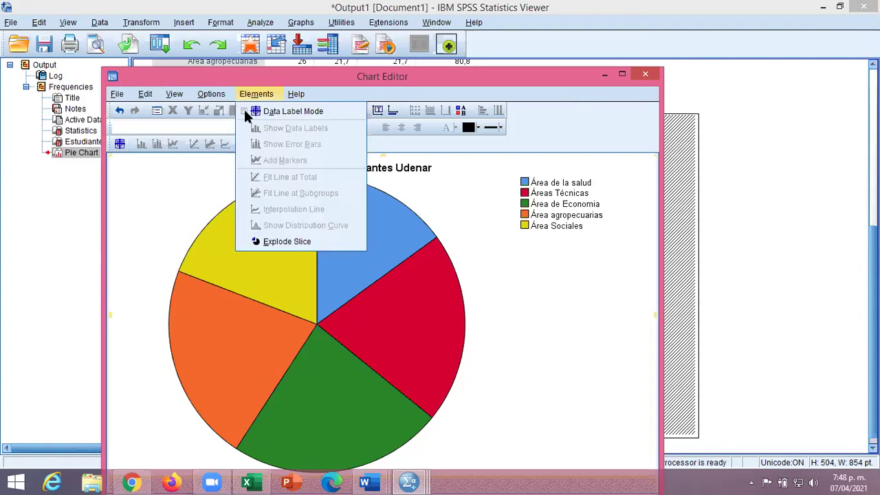
{"action": "left_click", "coordinate": [244, 112]}
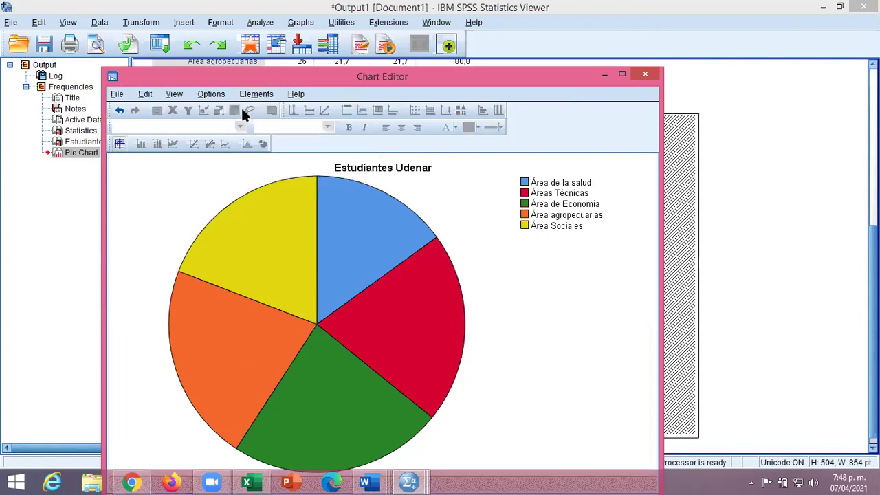
{"action": "left_click", "coordinate": [279, 249]}
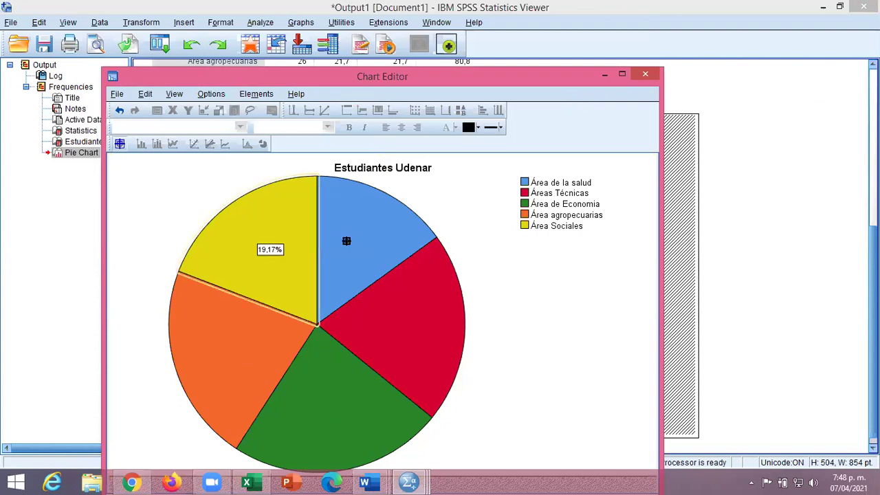
{"action": "left_click", "coordinate": [346, 241]}
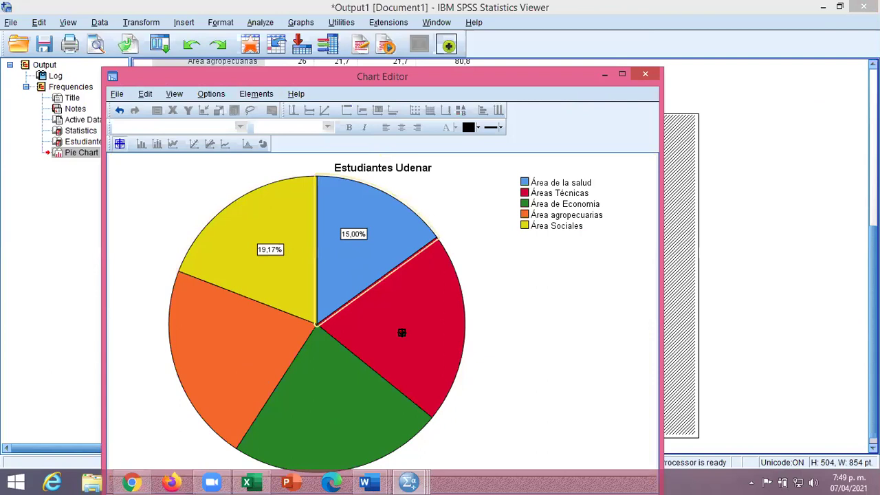
{"action": "left_click", "coordinate": [402, 332]}
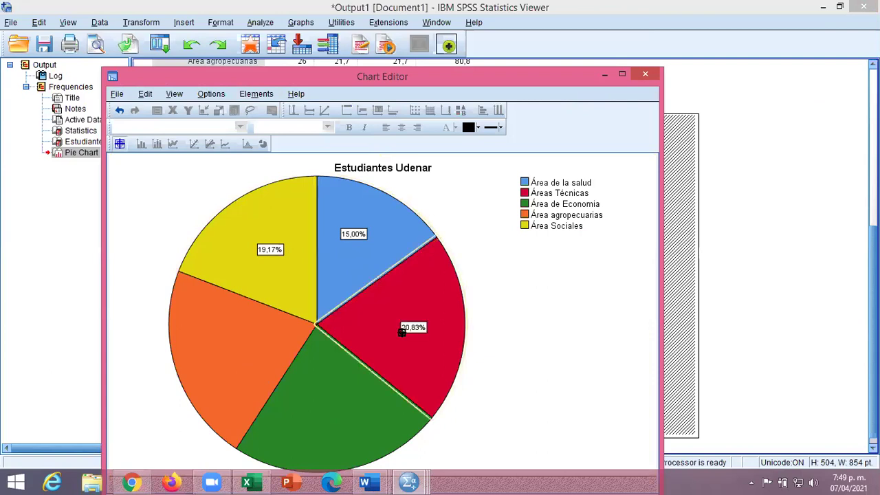
{"action": "left_click", "coordinate": [324, 398]}
{"action": "left_click", "coordinate": [227, 368]}
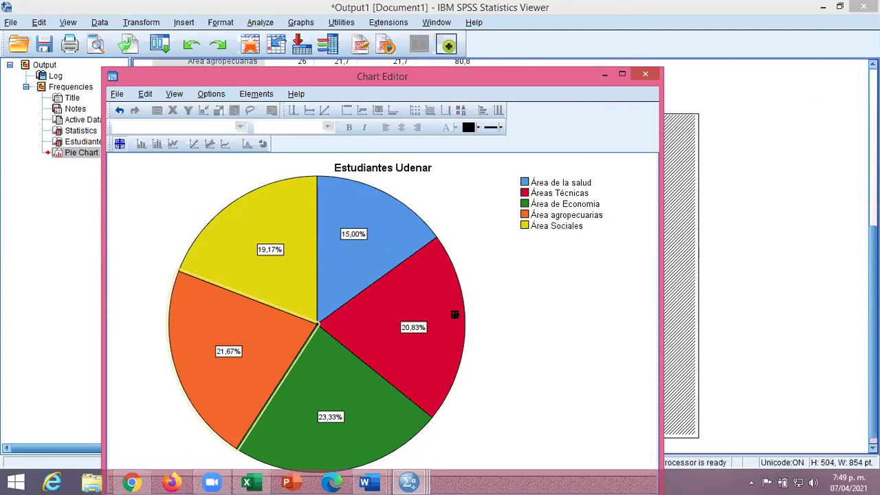
{"action": "left_click", "coordinate": [646, 76]}
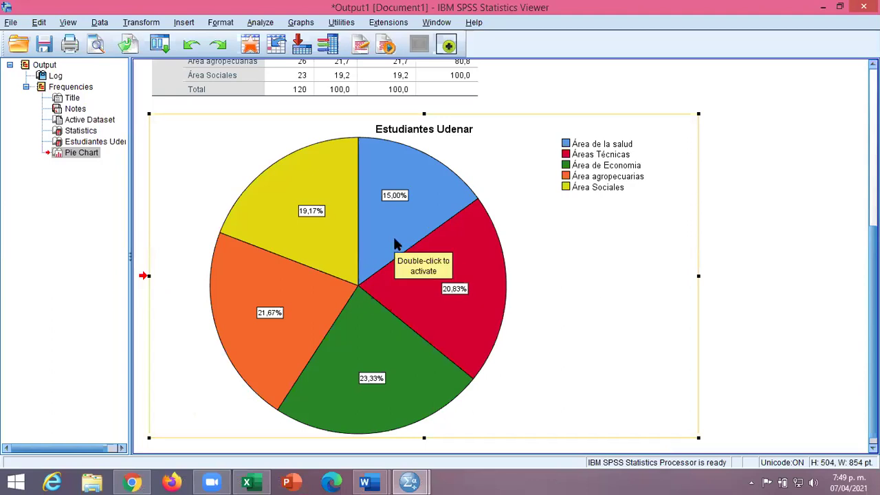
Step: Run the Frequencies analysis of Estudiantes Udenar again with a pie chart whose chart values are frequencies
{"action": "left_click", "coordinate": [269, 23]}
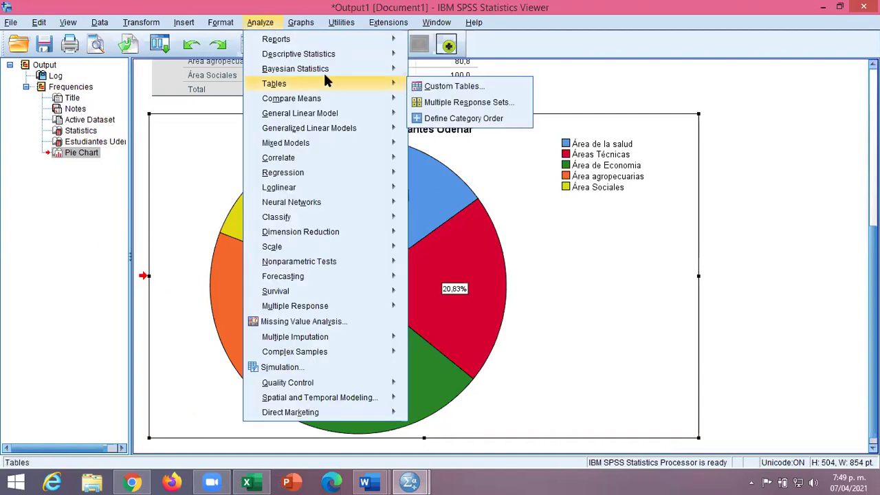
{"action": "mouse_move", "coordinate": [329, 71]}
{"action": "mouse_move", "coordinate": [387, 54]}
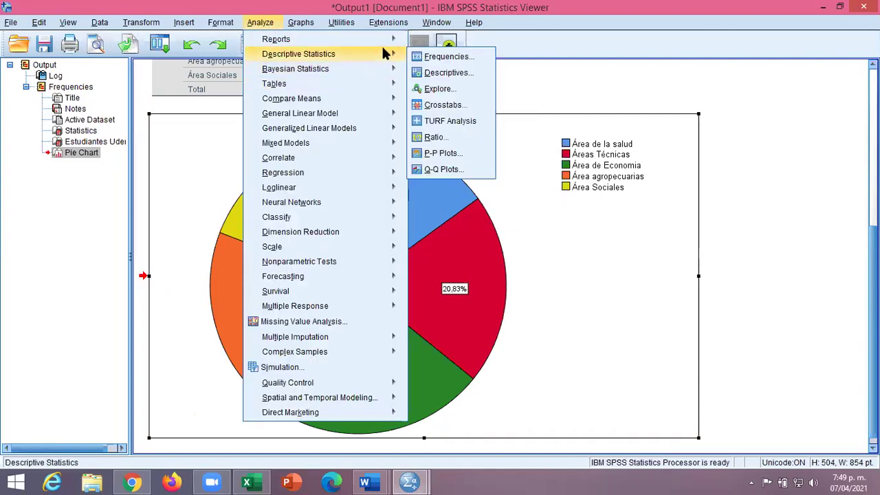
{"action": "left_click", "coordinate": [438, 55]}
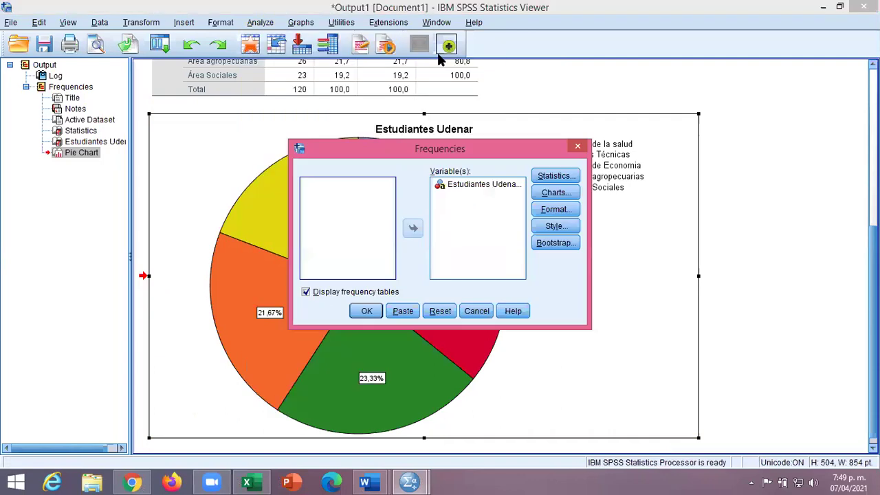
{"action": "left_click", "coordinate": [566, 193]}
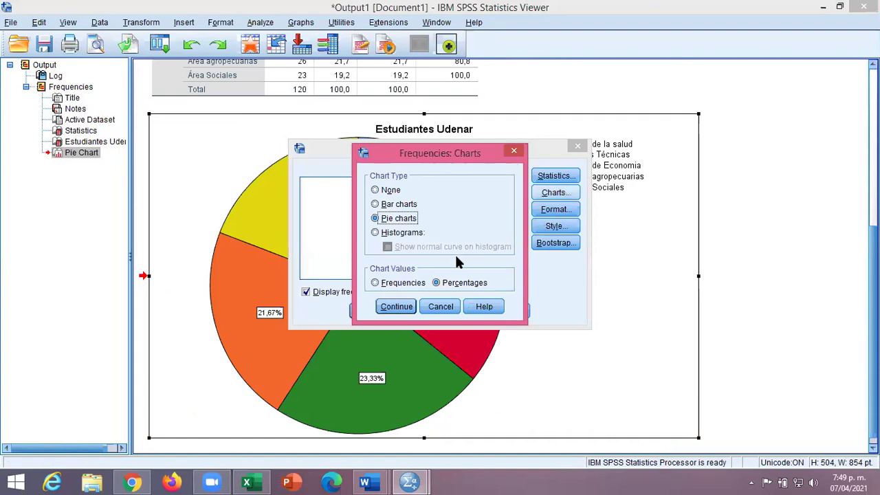
{"action": "left_click", "coordinate": [375, 283]}
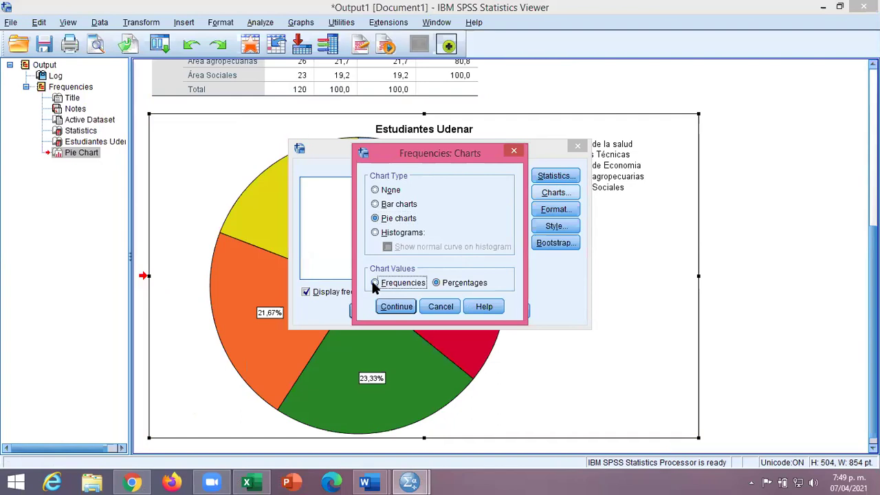
{"action": "left_click", "coordinate": [396, 306]}
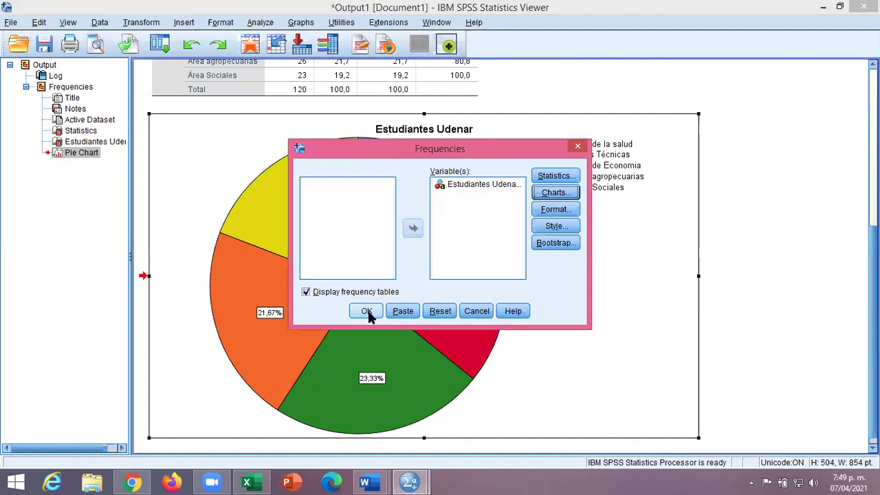
{"action": "left_click", "coordinate": [367, 310]}
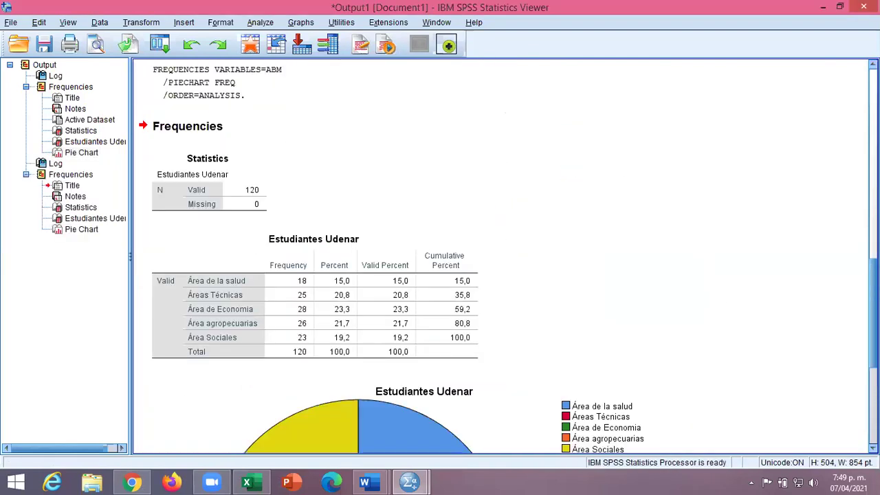
Step: Label all five slices of the new pie chart with their frequencies in the Chart Editor's Data Label Mode, and close the editor
{"action": "scroll", "coordinate": [644, 284], "scroll_direction": "down", "scroll_amount": 5}
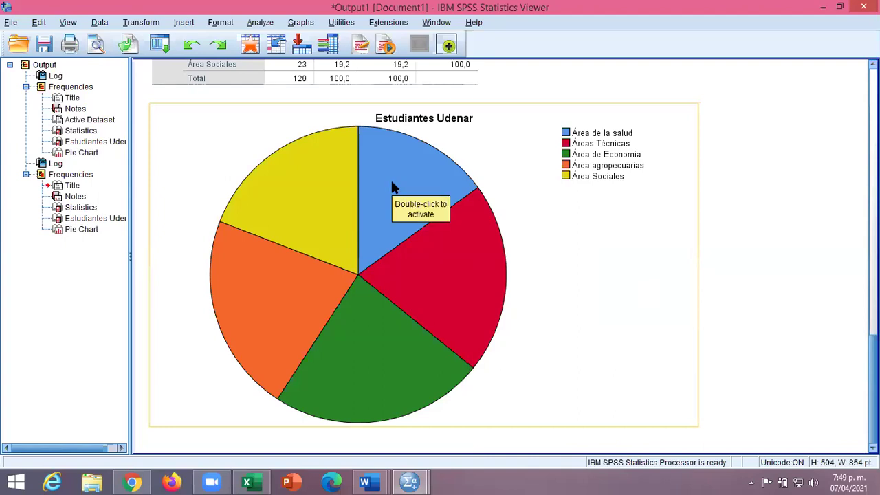
{"action": "double_click", "coordinate": [438, 264]}
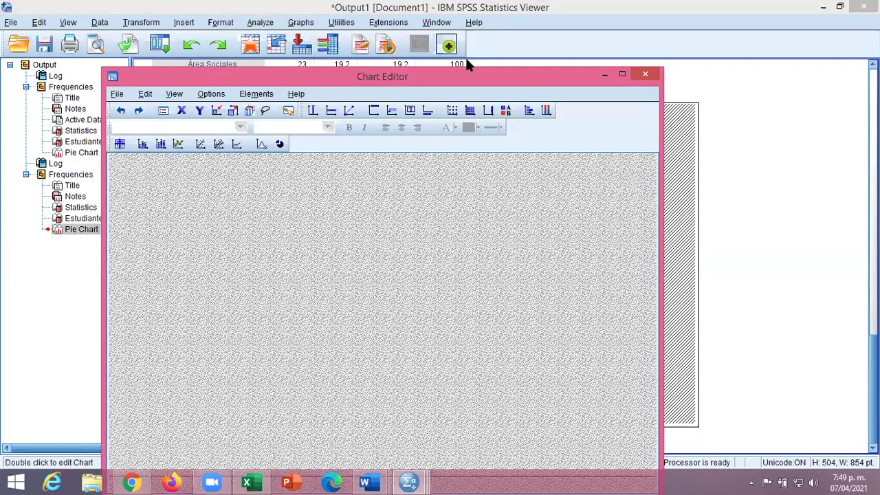
{"action": "left_click", "coordinate": [466, 64]}
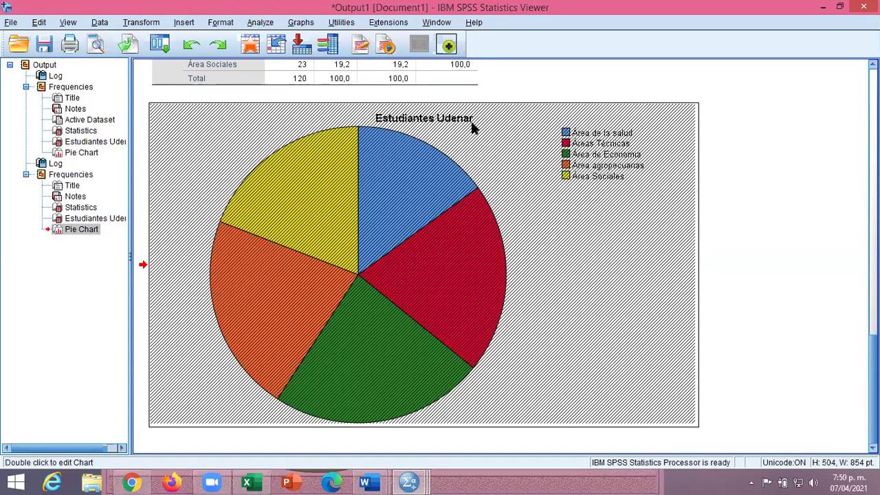
{"action": "double_click", "coordinate": [544, 238]}
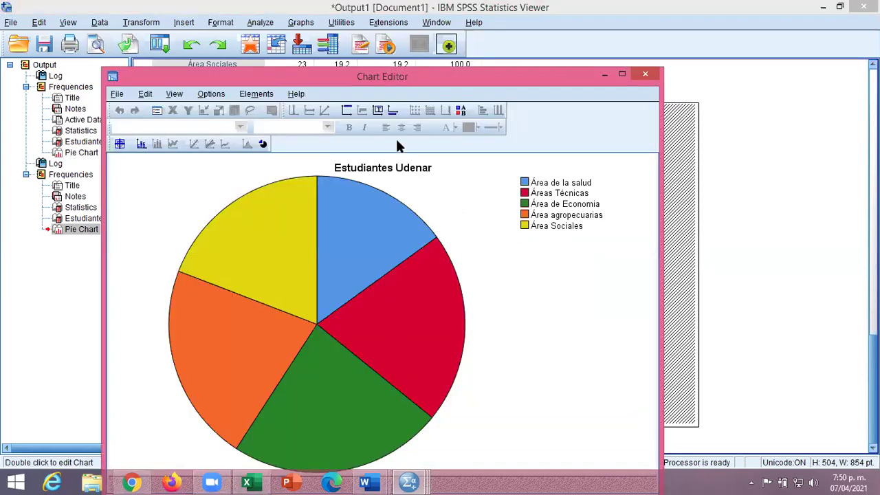
{"action": "left_click", "coordinate": [255, 96]}
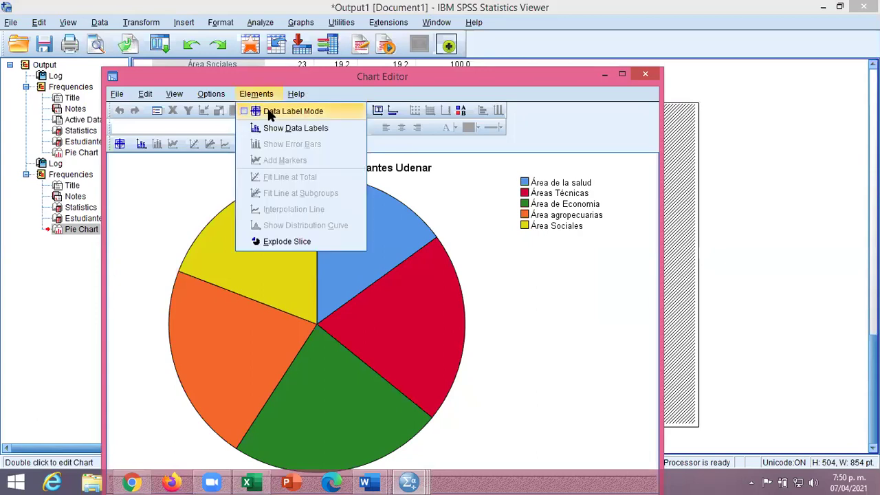
{"action": "left_click", "coordinate": [268, 110]}
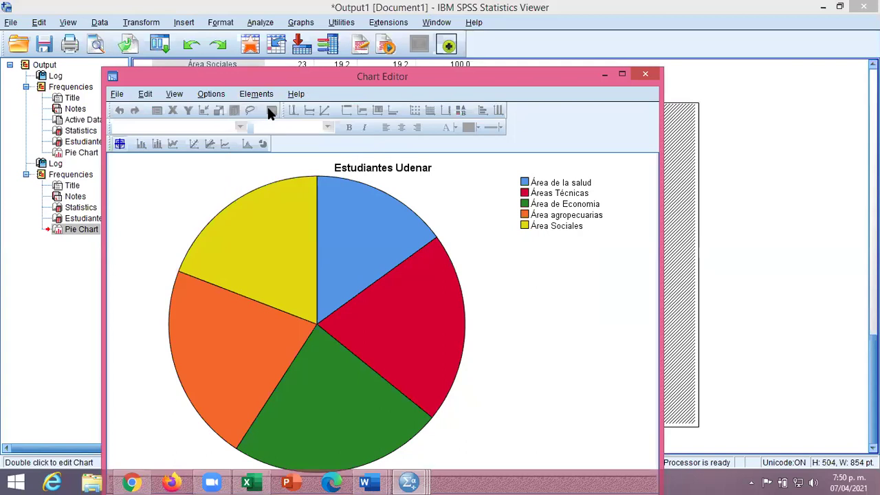
{"action": "left_click", "coordinate": [273, 243]}
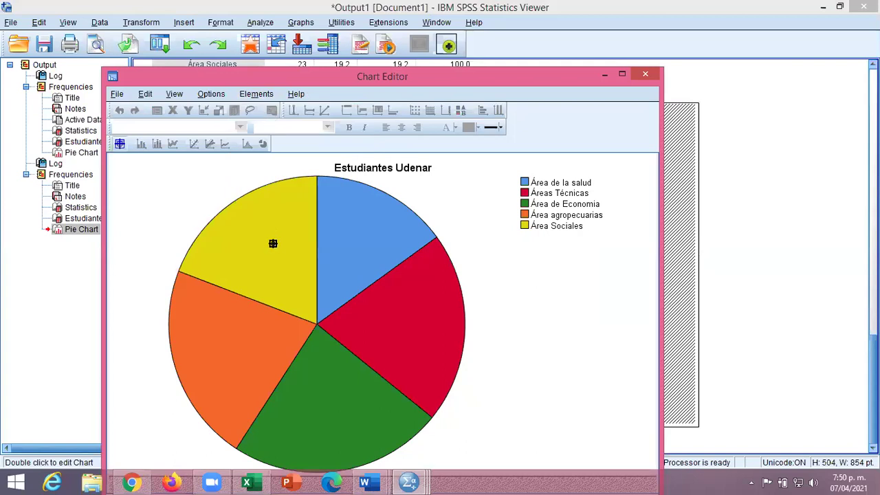
{"action": "left_click", "coordinate": [364, 243]}
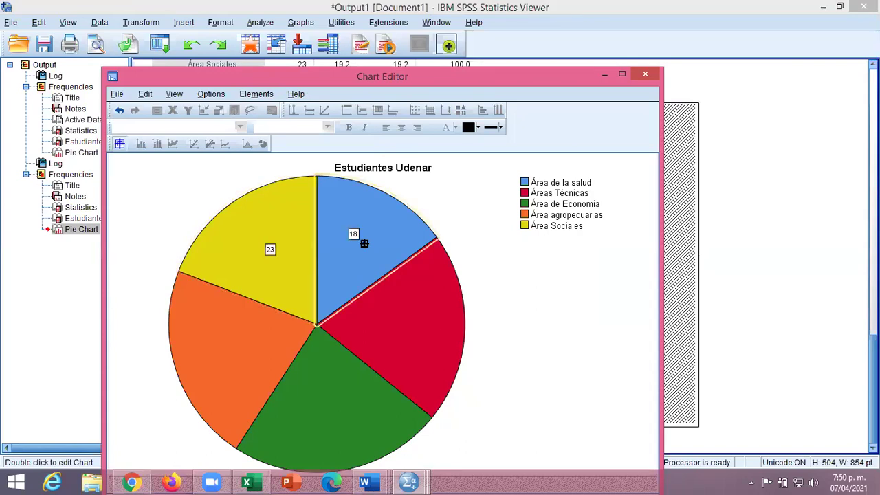
{"action": "left_click", "coordinate": [412, 338]}
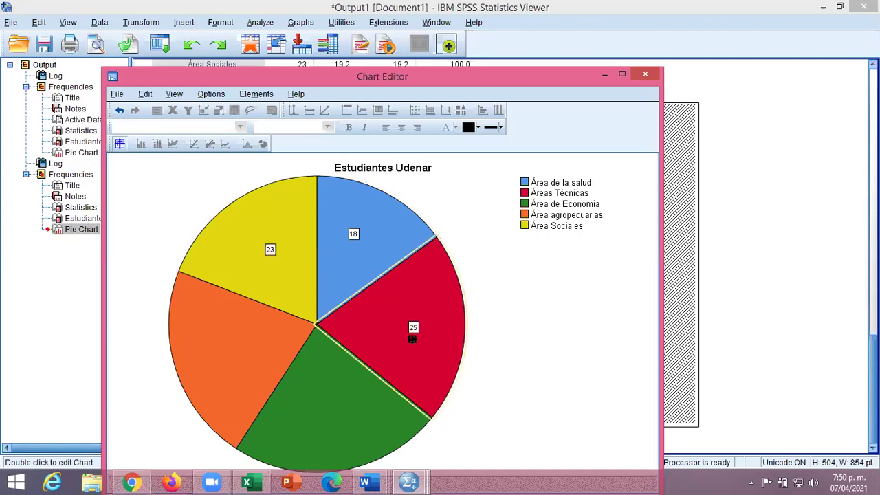
{"action": "left_click", "coordinate": [320, 398]}
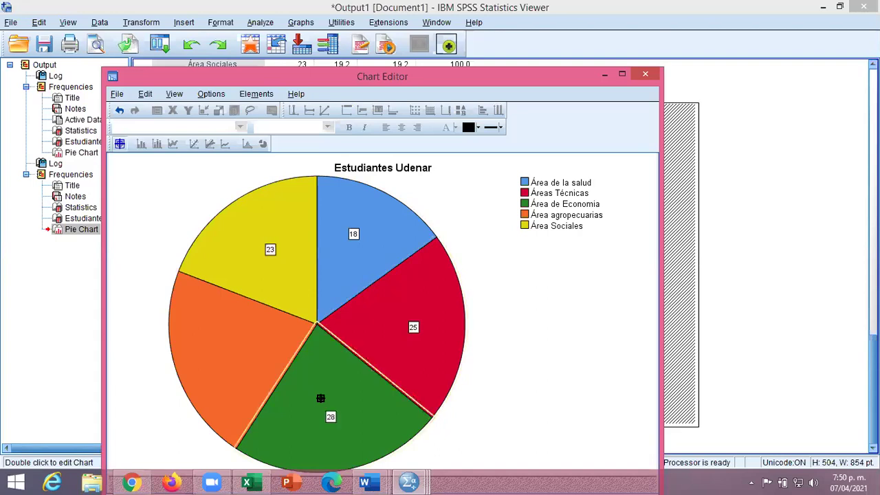
{"action": "left_click", "coordinate": [228, 343]}
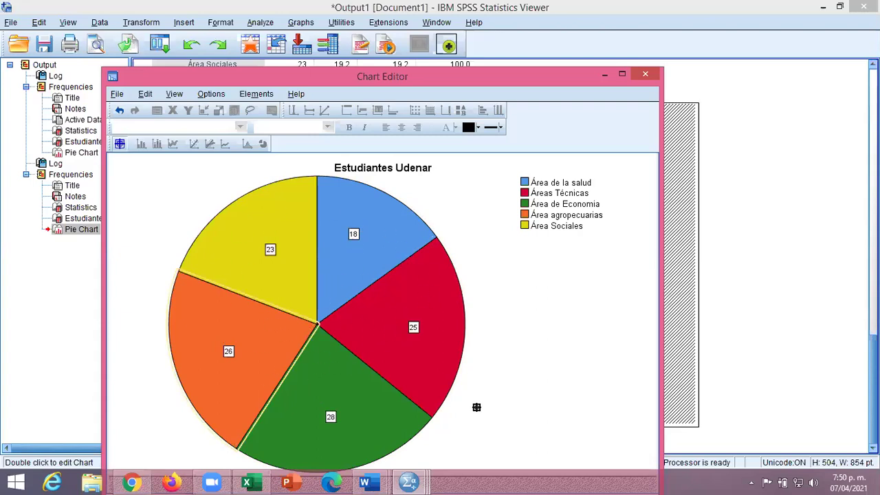
{"action": "left_click", "coordinate": [646, 75]}
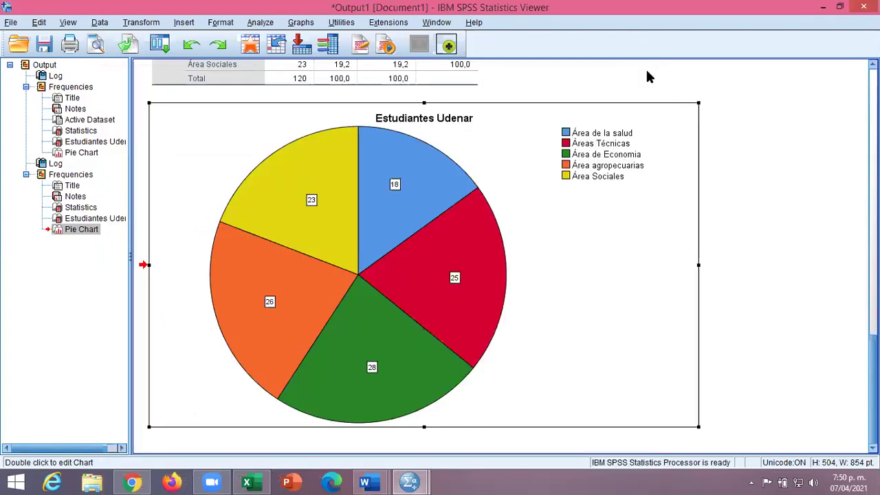
Step: Run the Frequencies analysis of Estudiantes Udenar with a bar chart whose chart values are percentages
{"action": "left_click", "coordinate": [260, 22]}
{"action": "mouse_move", "coordinate": [377, 55]}
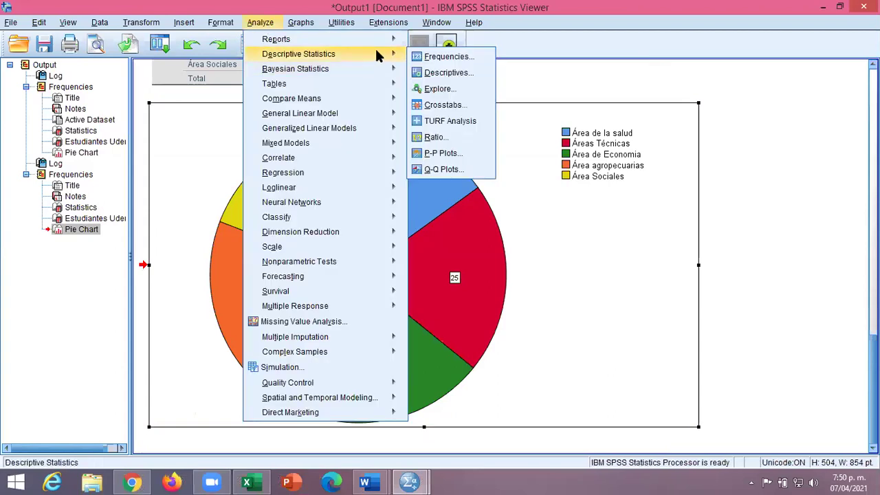
{"action": "left_click", "coordinate": [448, 57]}
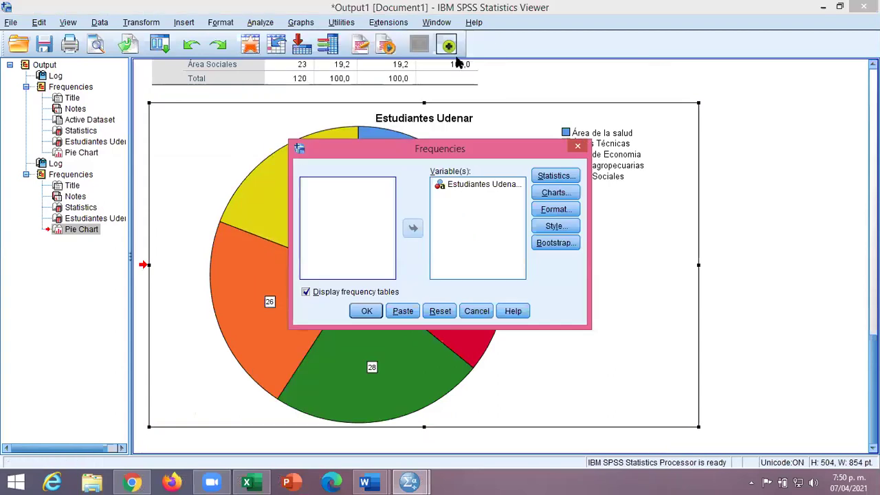
{"action": "left_click", "coordinate": [568, 196]}
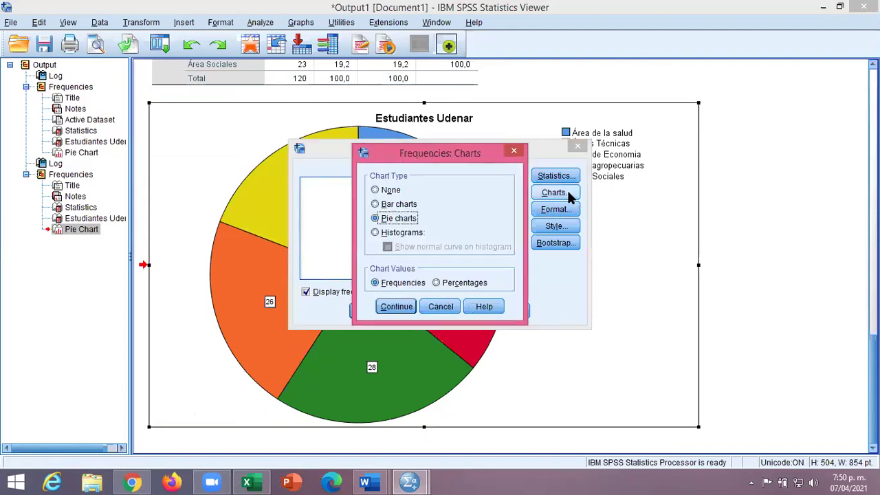
{"action": "left_click", "coordinate": [375, 205]}
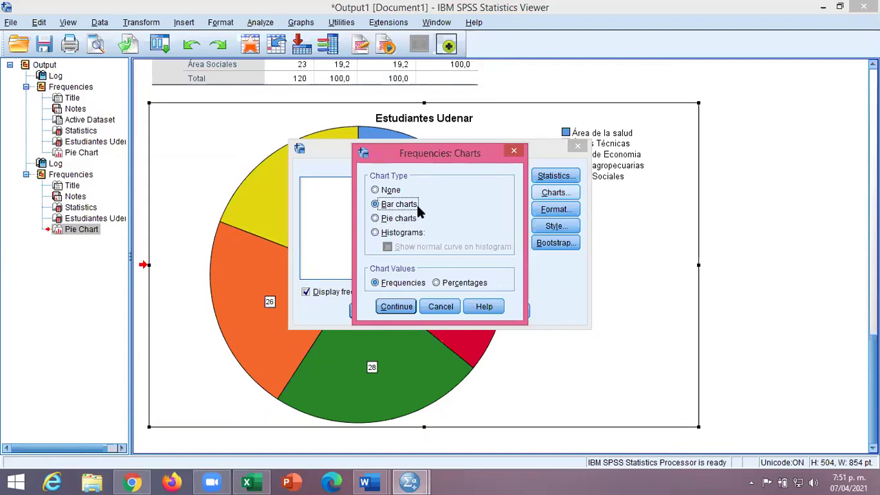
{"action": "left_click", "coordinate": [437, 284]}
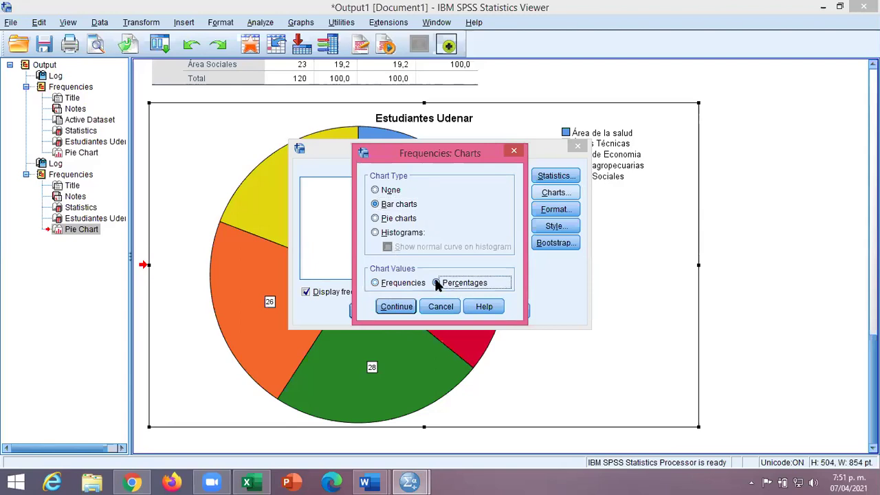
{"action": "left_click", "coordinate": [397, 307]}
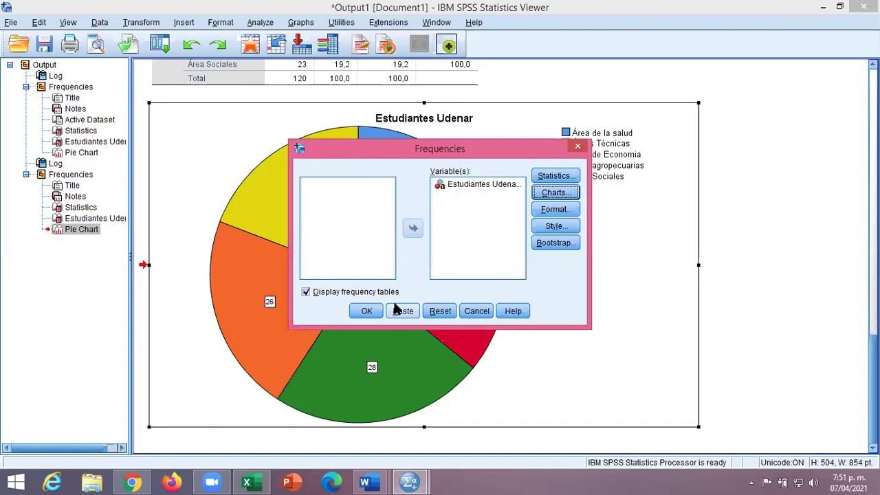
{"action": "left_click", "coordinate": [373, 311]}
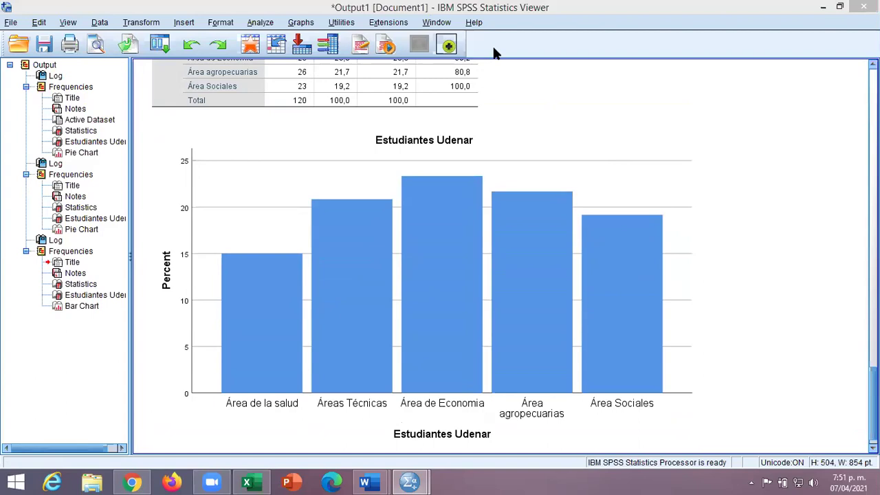
Step: Label all five bars of the bar chart with their percentages using the Chart Editor's Data Label Mode, and close the editor
{"action": "left_click", "coordinate": [496, 287]}
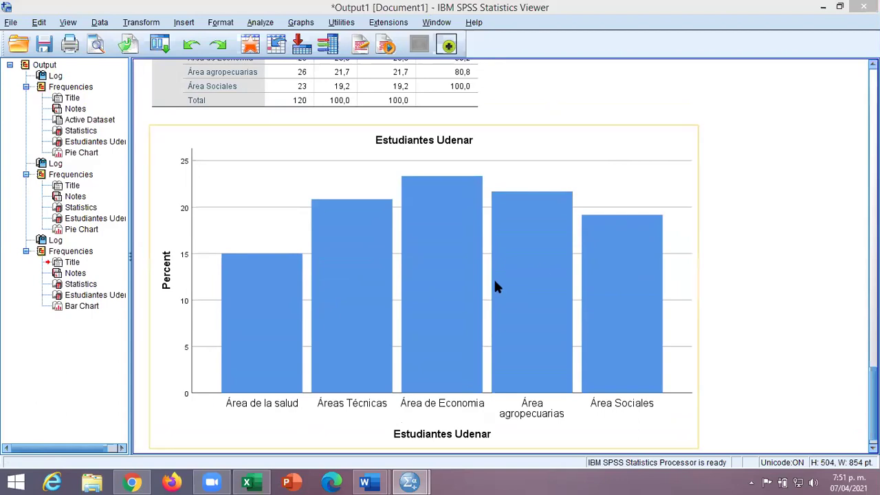
{"action": "double_click", "coordinate": [420, 292]}
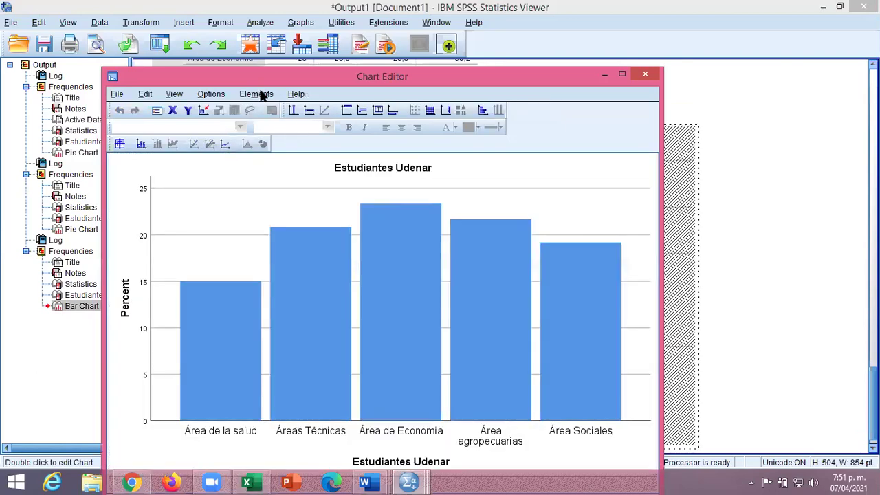
{"action": "left_click", "coordinate": [262, 95]}
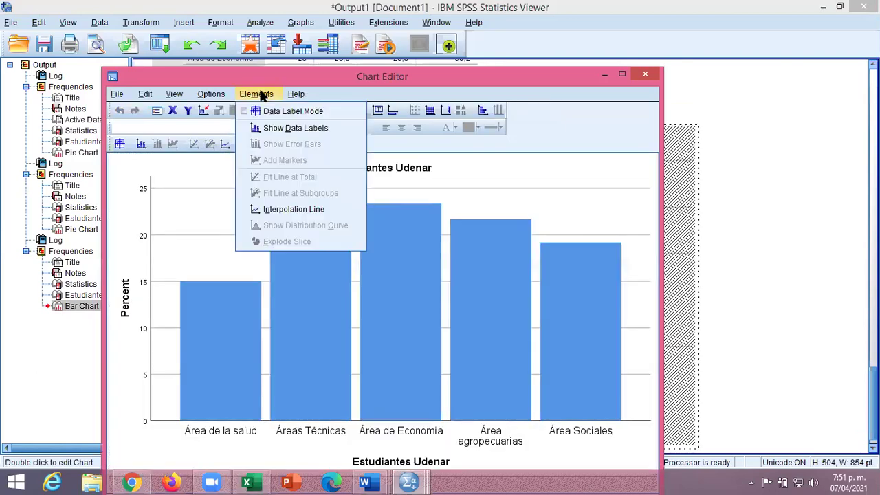
{"action": "left_click", "coordinate": [282, 111]}
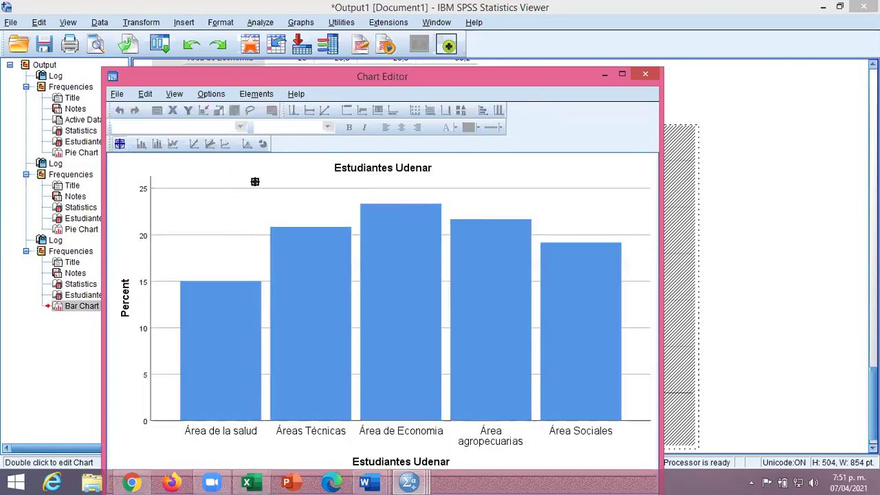
{"action": "left_click", "coordinate": [223, 353]}
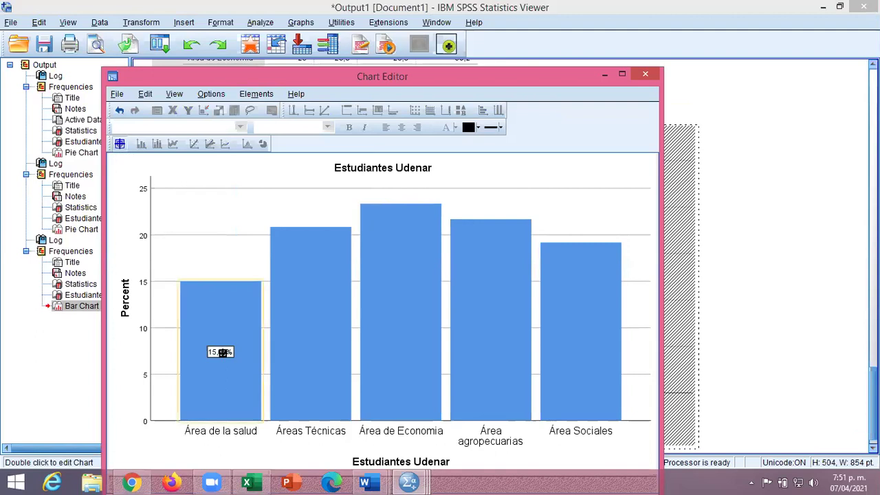
{"action": "left_click", "coordinate": [316, 340]}
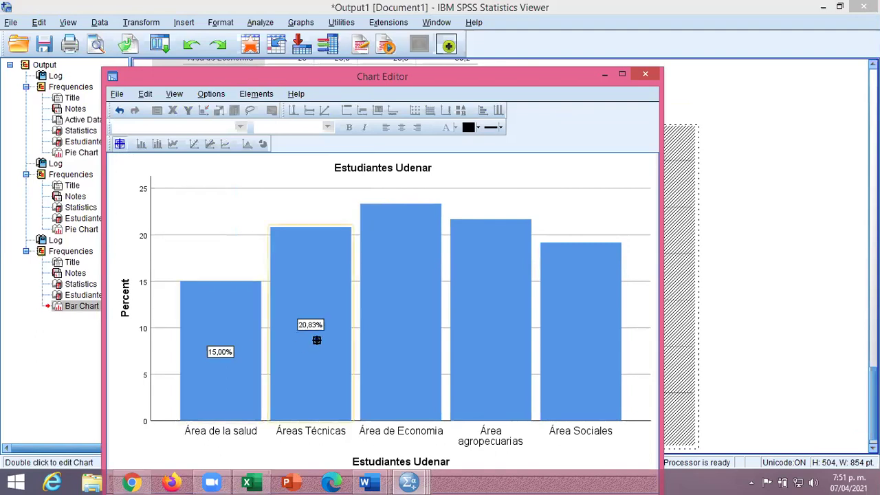
{"action": "left_click", "coordinate": [398, 337]}
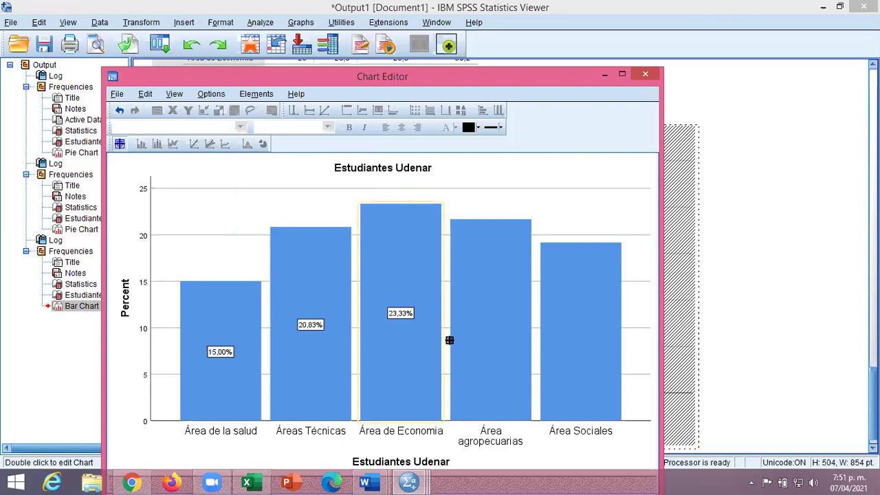
{"action": "left_click", "coordinate": [494, 343]}
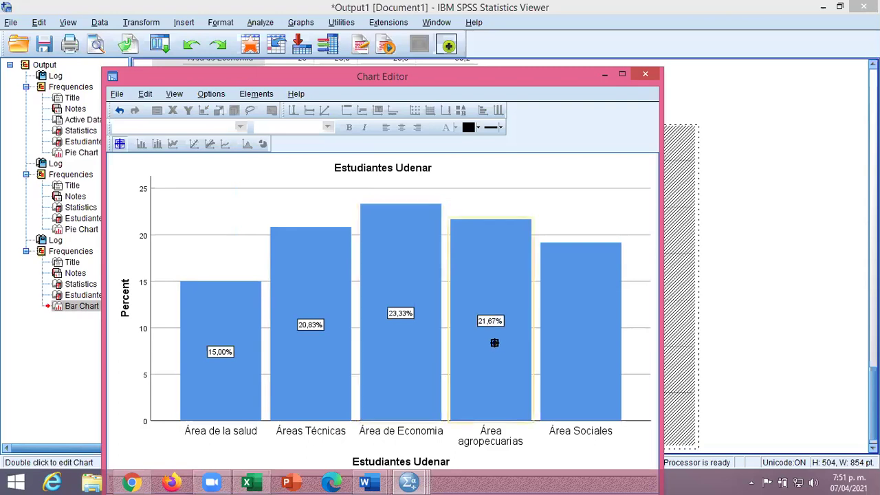
{"action": "left_click", "coordinate": [572, 338]}
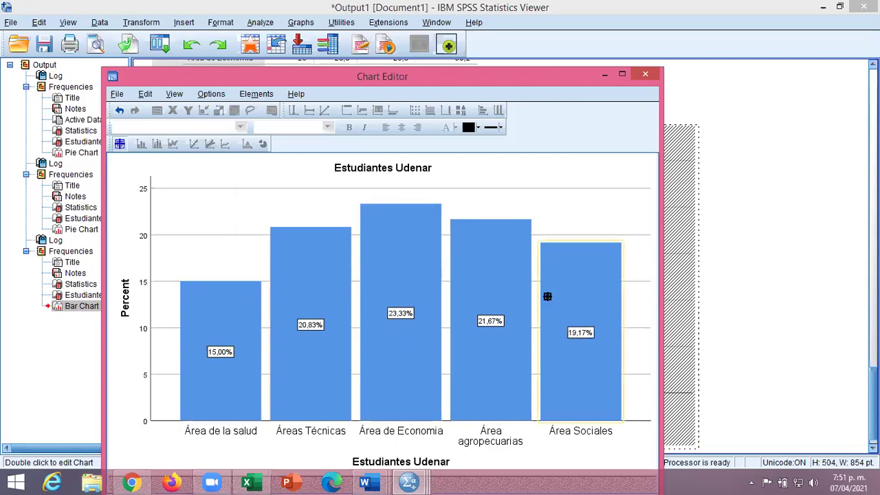
{"action": "left_click", "coordinate": [211, 94]}
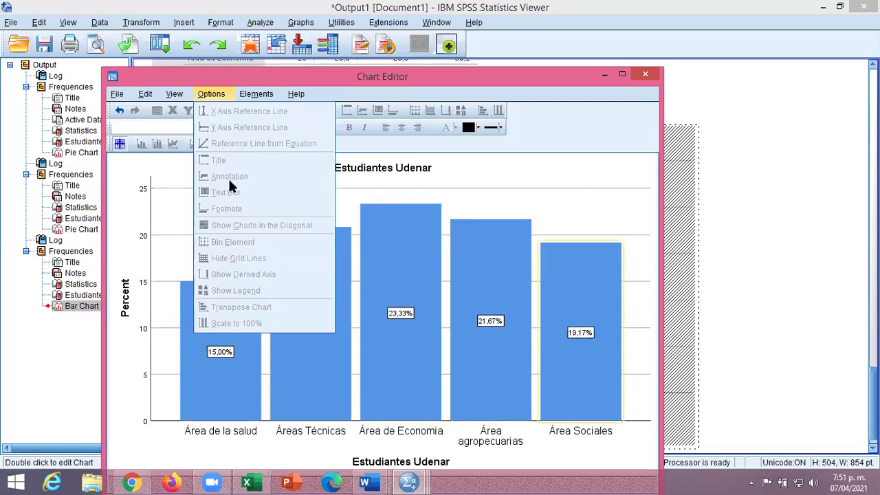
{"action": "left_click", "coordinate": [405, 30]}
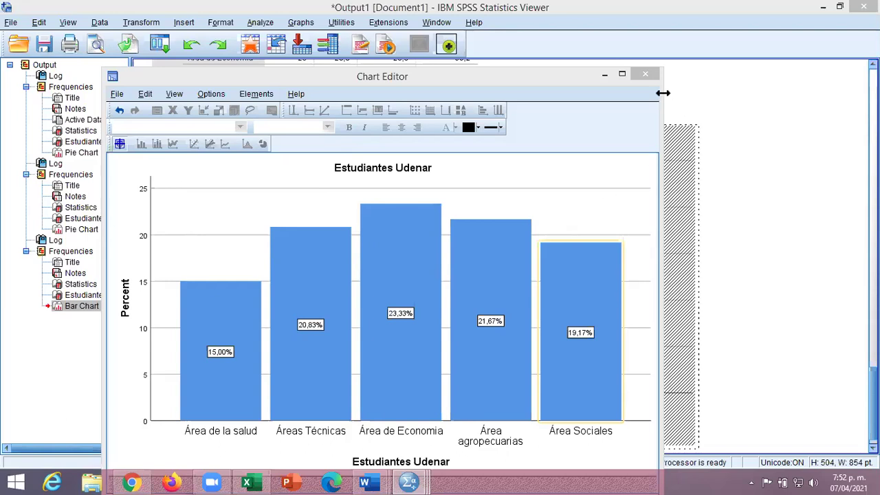
{"action": "left_click", "coordinate": [649, 74]}
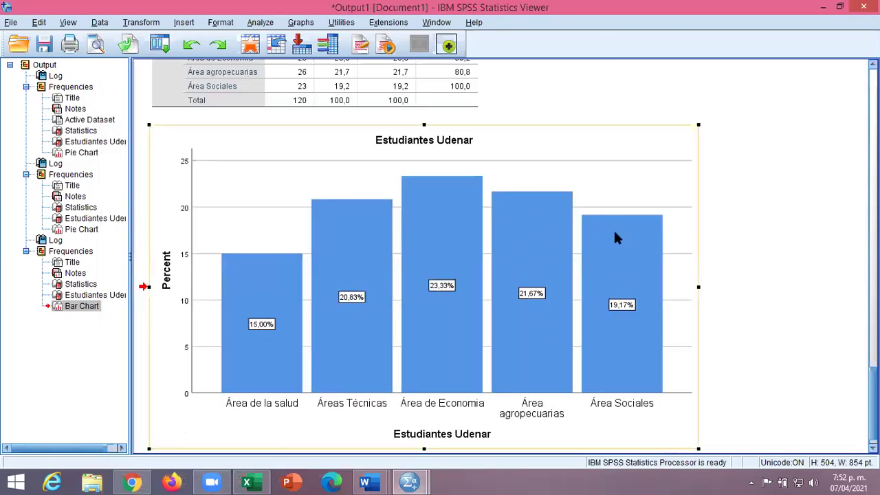
Step: Review the frequency table with its bar chart, and examine the ordinal variable notes and examples on the IDroo BIOESTADÍSTICA board
{"action": "scroll", "coordinate": [536, 117], "scroll_direction": "up", "scroll_amount": 3}
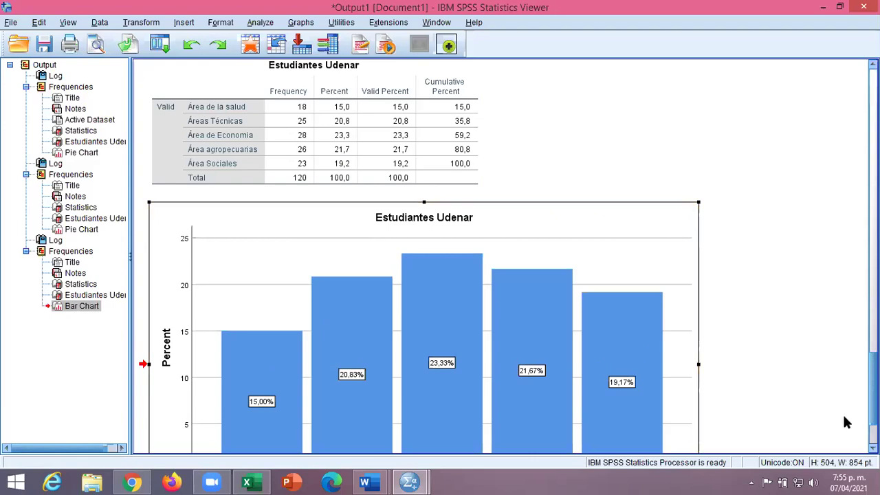
{"action": "scroll", "coordinate": [424, 256], "scroll_direction": "down", "scroll_amount": 3}
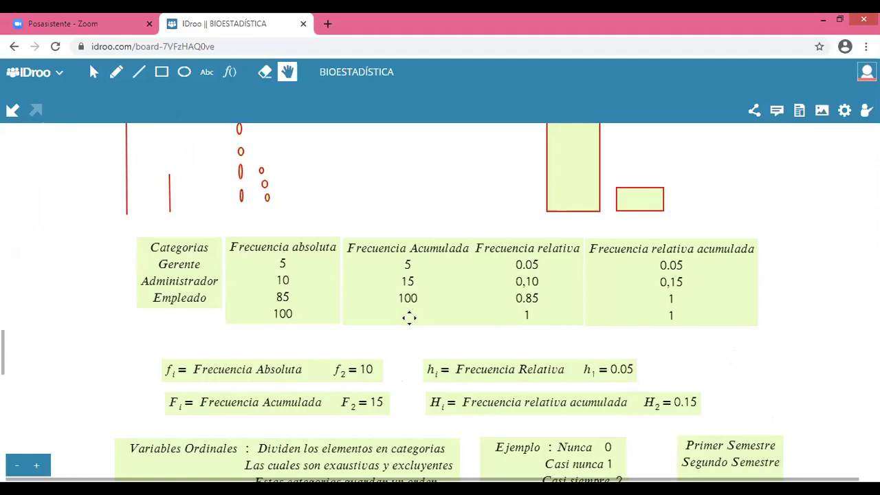
{"action": "left_click_drag", "start_coordinate": [403, 339], "coordinate": [334, 217]}
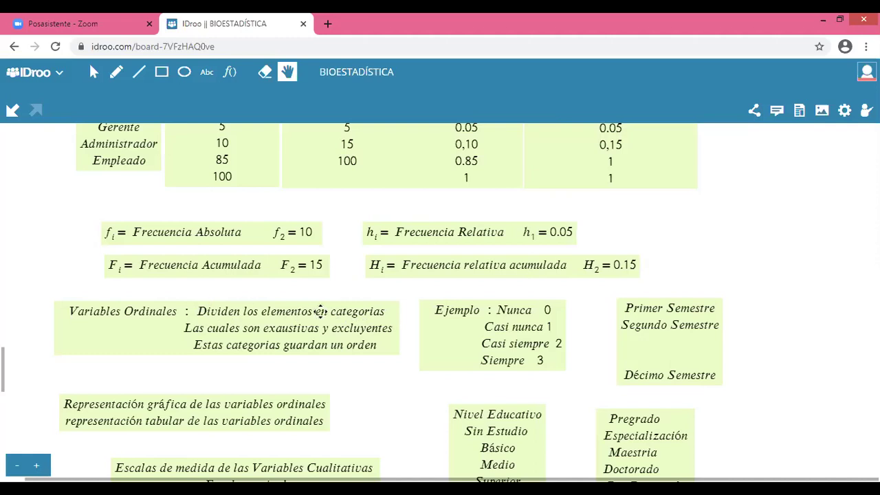
{"action": "mouse_move", "coordinate": [729, 198]}
{"action": "left_mouse_down"}
{"action": "mouse_move", "coordinate": [733, 359]}
{"action": "mouse_move", "coordinate": [721, 326]}
{"action": "mouse_move", "coordinate": [717, 242]}
{"action": "left_mouse_up"}
{"action": "scroll", "coordinate": [711, 145], "scroll_direction": "down", "scroll_amount": 3}
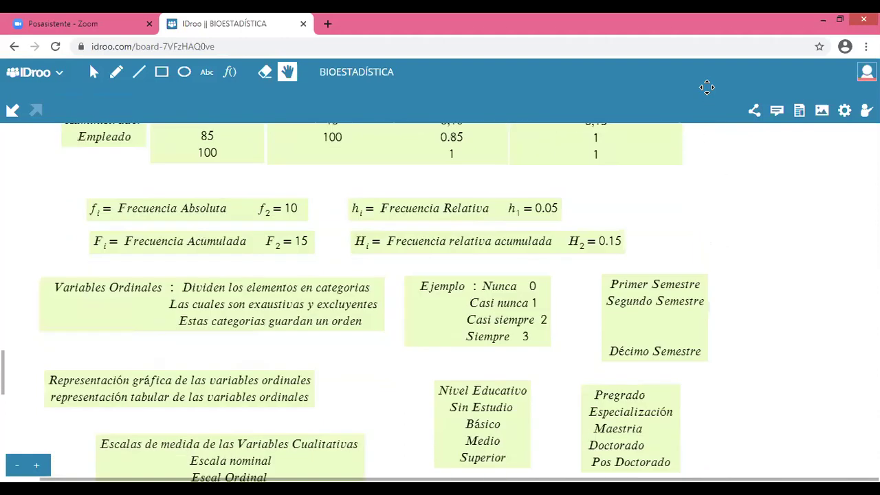
{"action": "scroll", "coordinate": [715, 131], "scroll_direction": "down", "scroll_amount": 1}
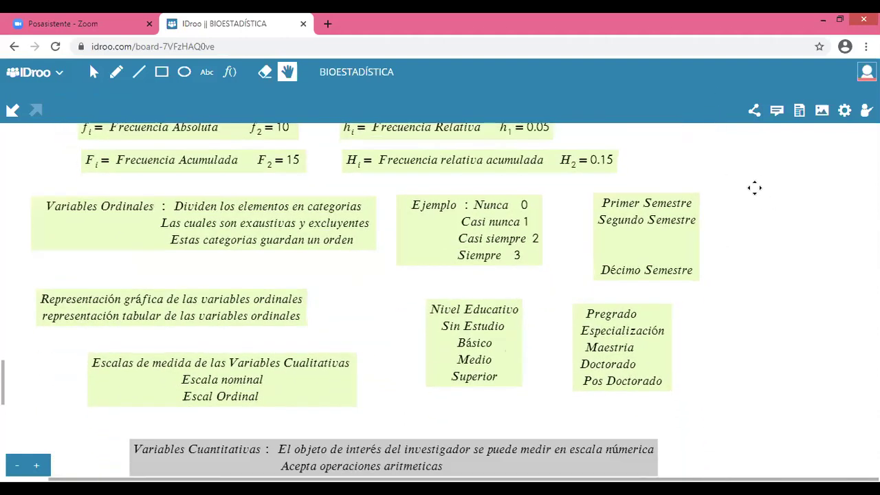
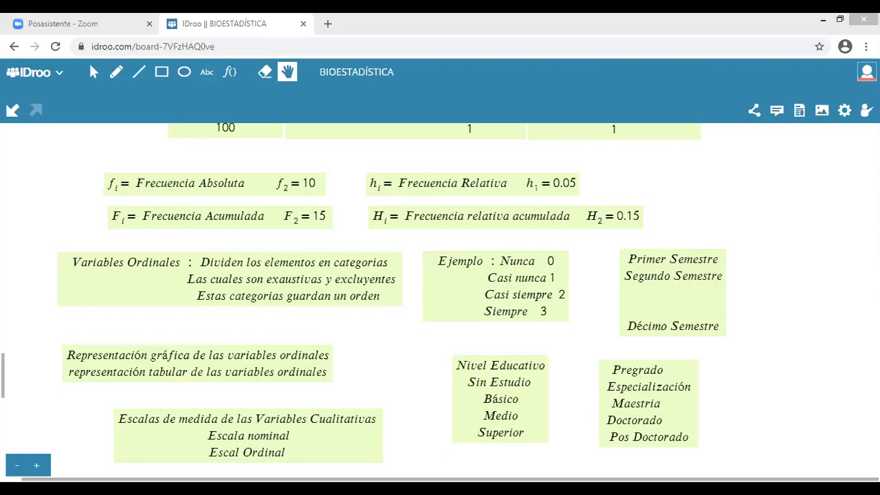
Step: Switch to the Excel workbook Libro1 and insert ALEATORIO.ENTRE in cell B1 with lower limit 0 and upper limit 3
{"action": "key", "text": "alt+Tab"}
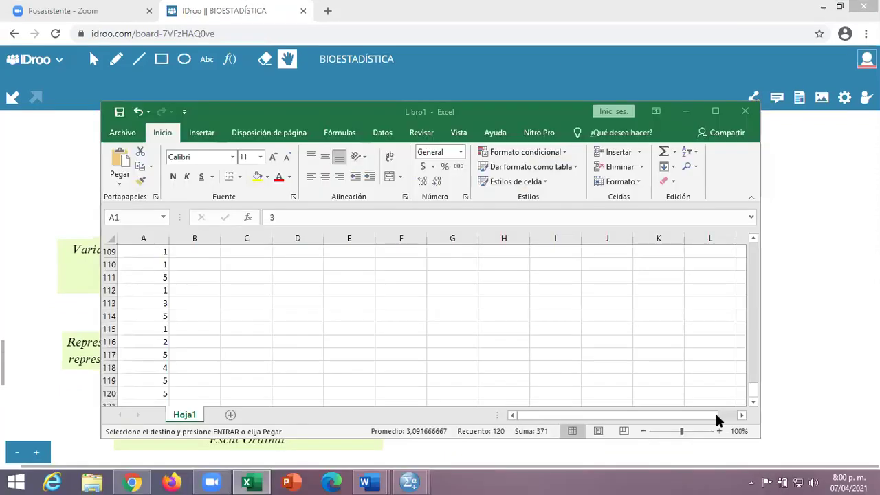
{"action": "left_click", "coordinate": [751, 391]}
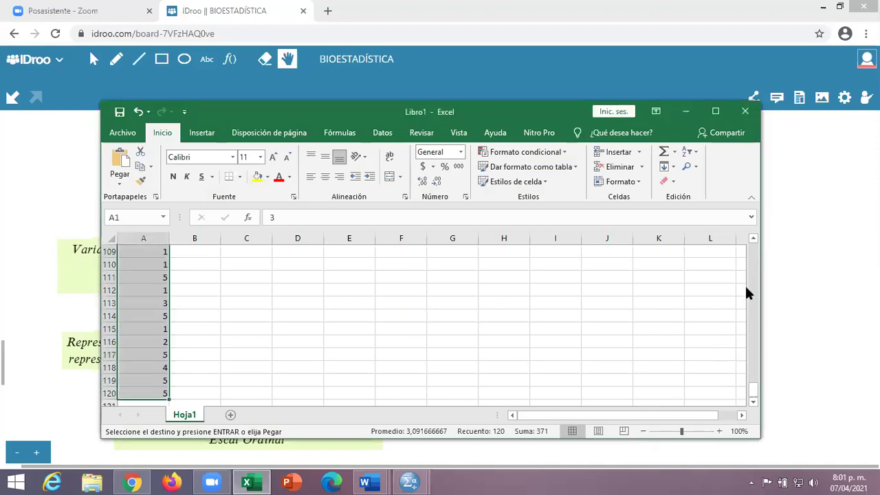
{"action": "left_click_drag", "start_coordinate": [756, 390], "coordinate": [753, 252]}
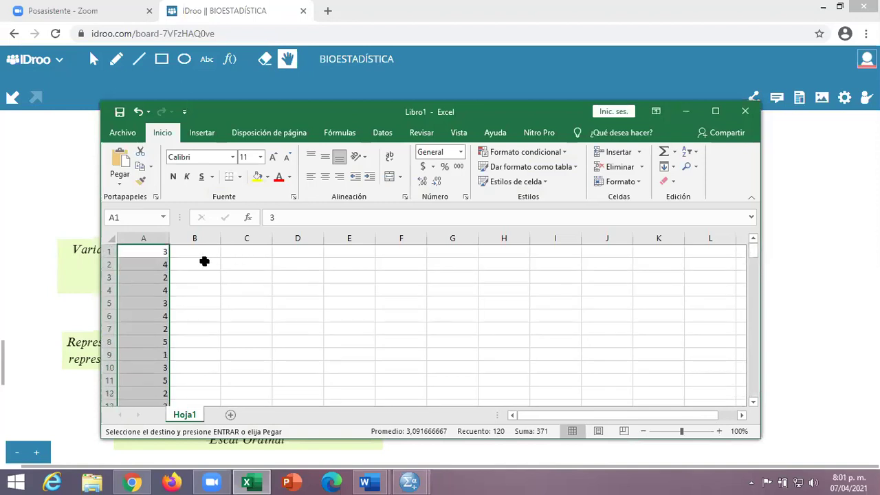
{"action": "left_click", "coordinate": [200, 251]}
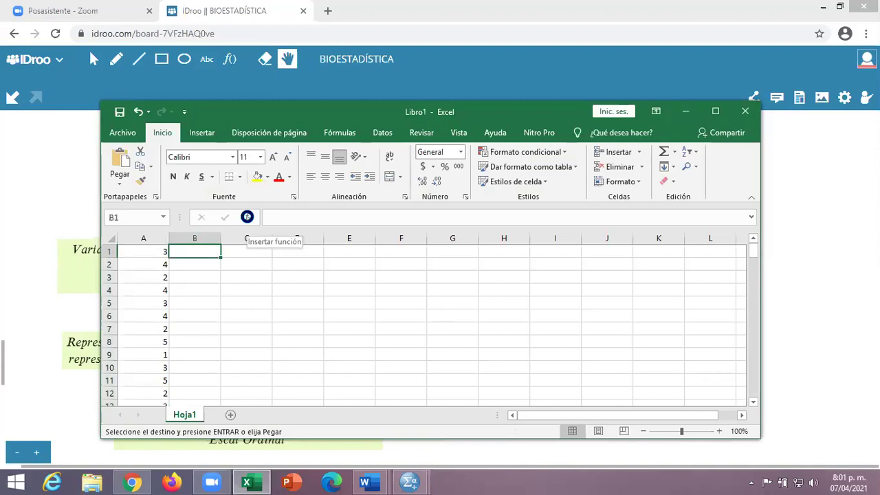
{"action": "left_click", "coordinate": [247, 217]}
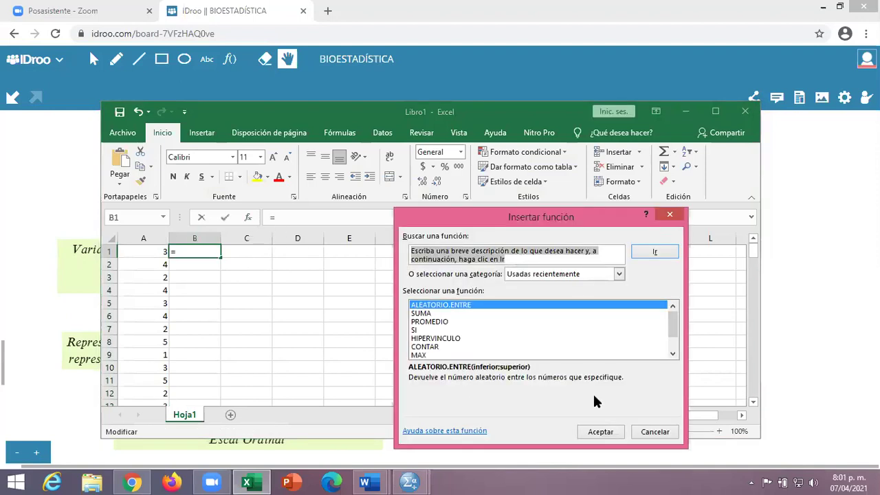
{"action": "left_click", "coordinate": [613, 434]}
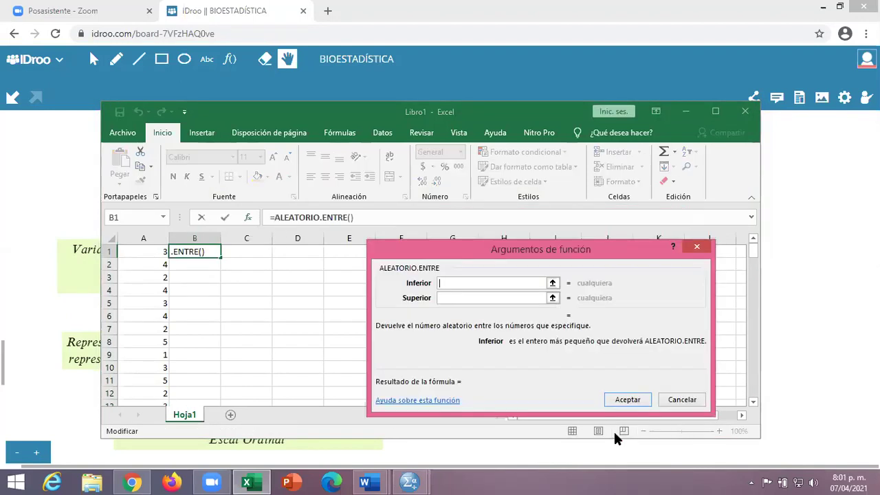
{"action": "type", "text": "0"}
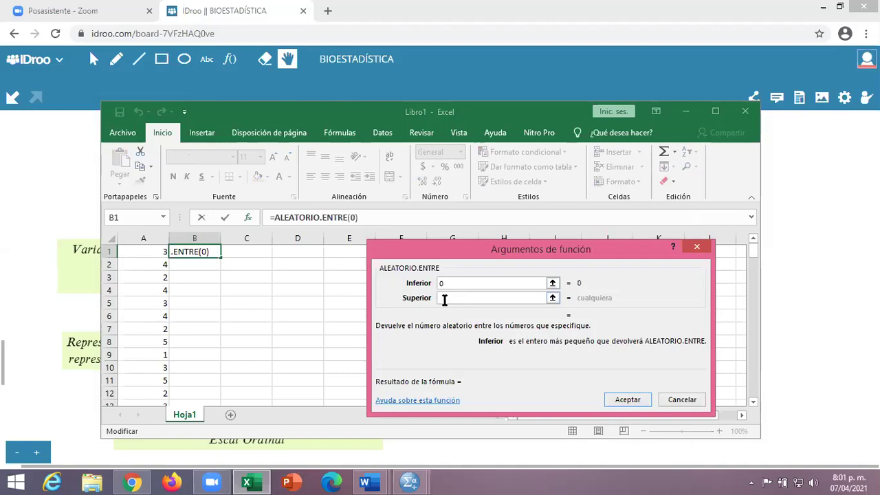
{"action": "left_click", "coordinate": [445, 298]}
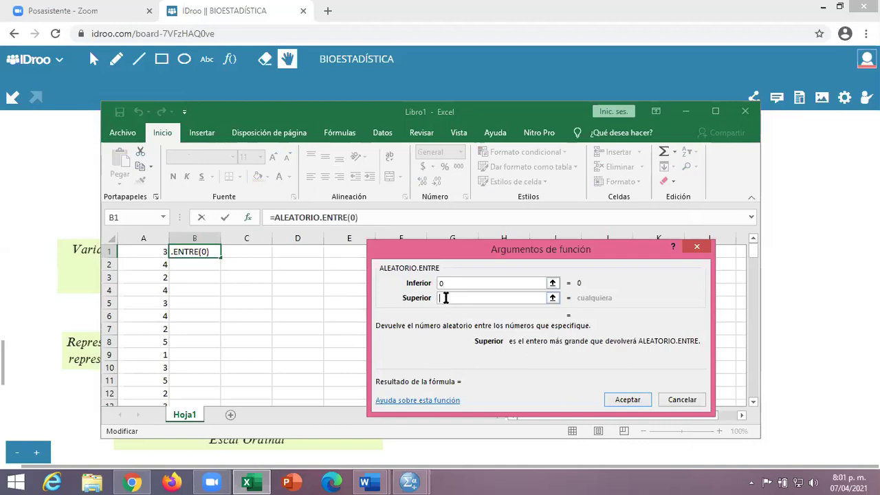
{"action": "type", "text": "3"}
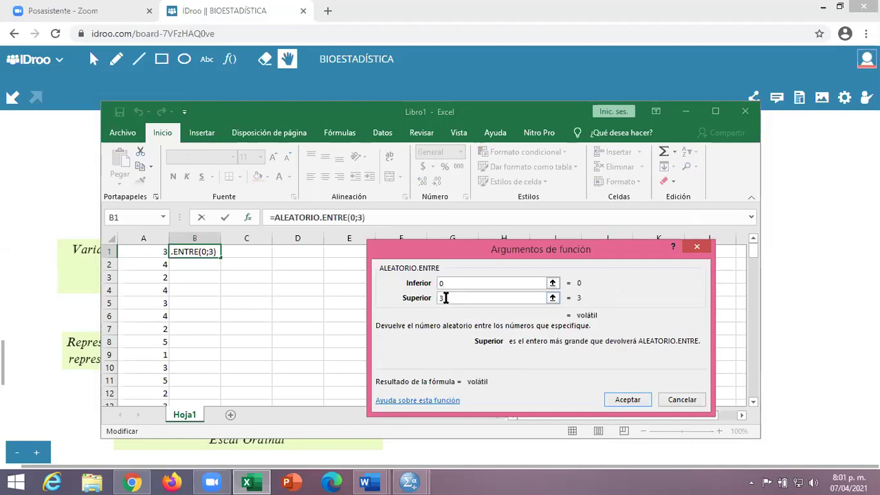
{"action": "left_click", "coordinate": [638, 400]}
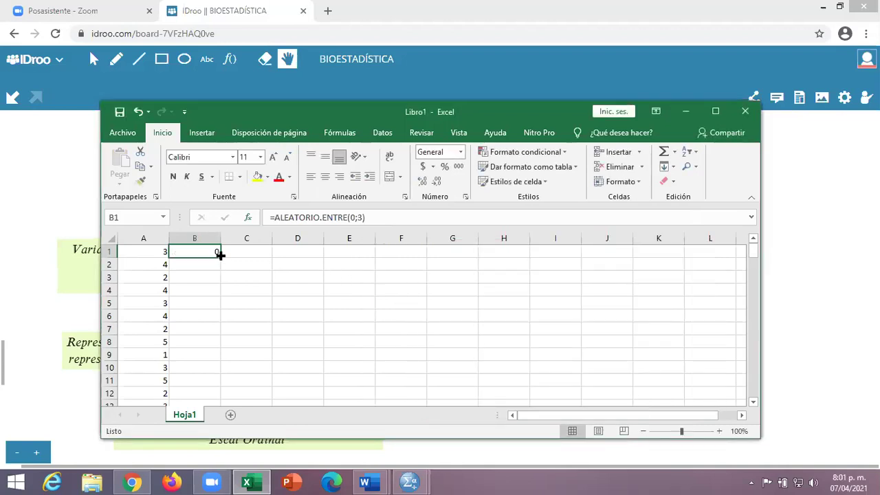
Step: Fill the random-number formula down from B1 to B80 and replace the formulas in that range with their values
{"action": "left_click_drag", "start_coordinate": [219, 253], "coordinate": [224, 374]}
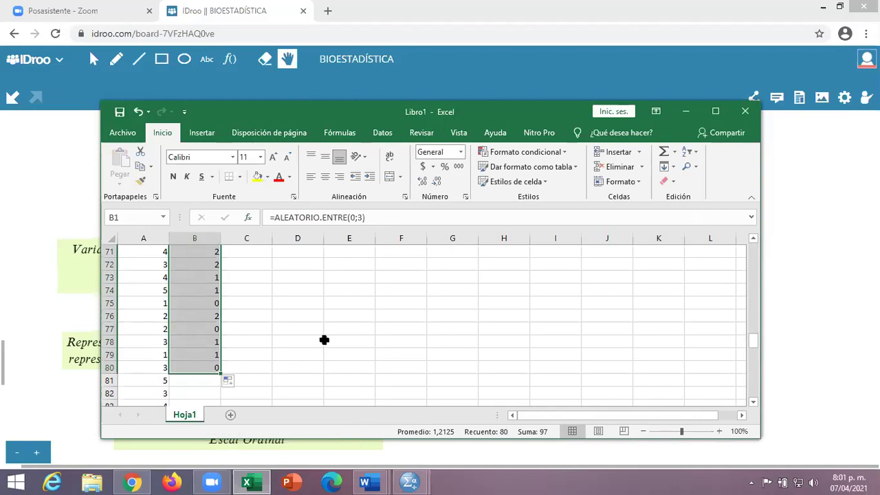
{"action": "key", "text": "ctrl+c"}
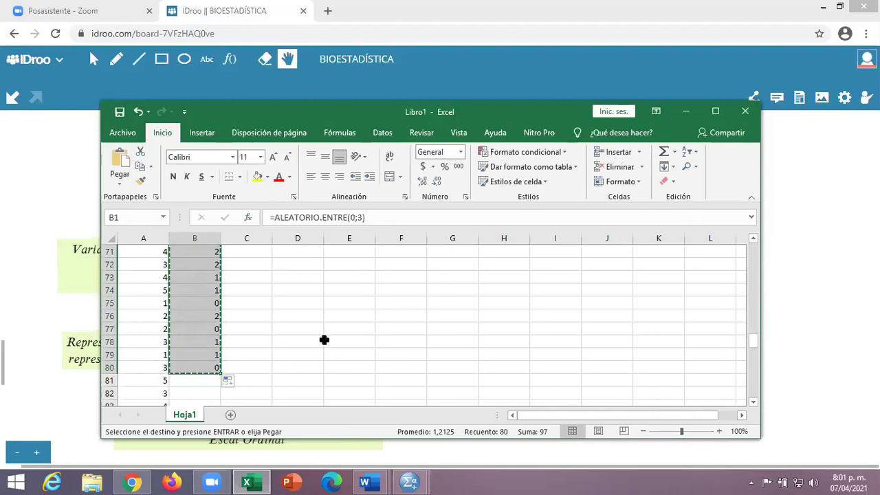
{"action": "left_click", "coordinate": [120, 183]}
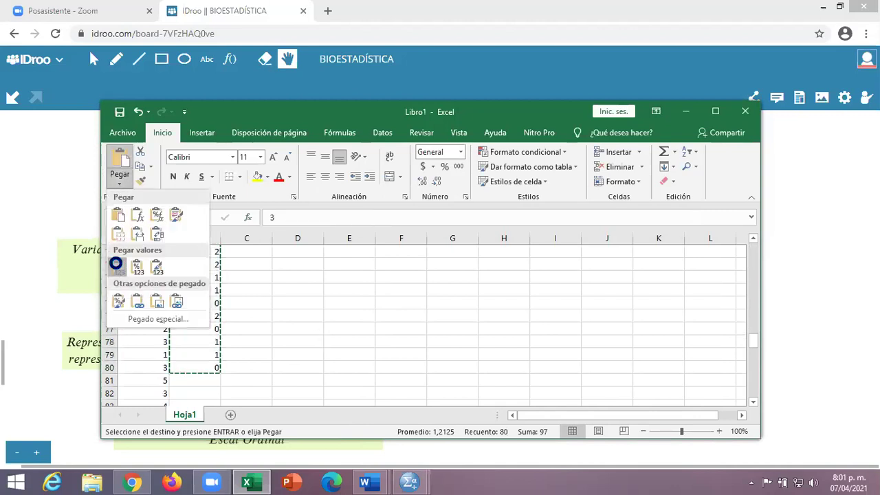
{"action": "left_click", "coordinate": [115, 264]}
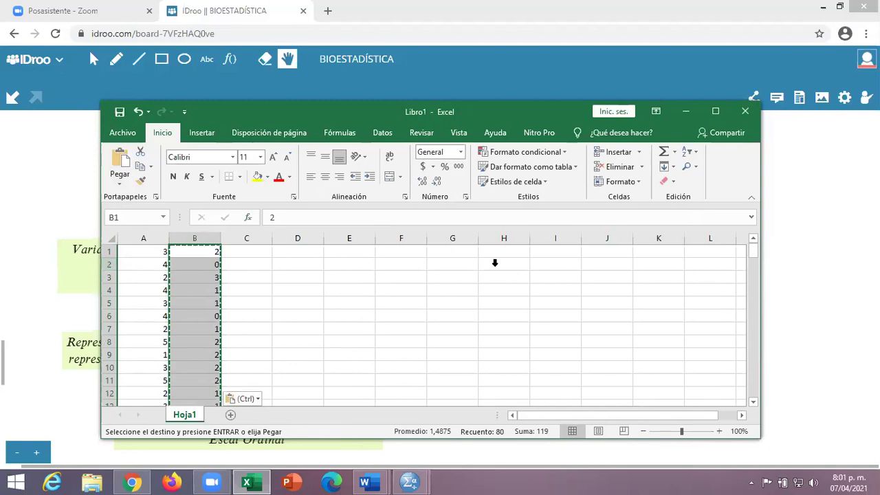
Step: Switch from Excel to the SPSS Data Editor and define a second variable named XYZ with type String
{"action": "left_click", "coordinate": [684, 112]}
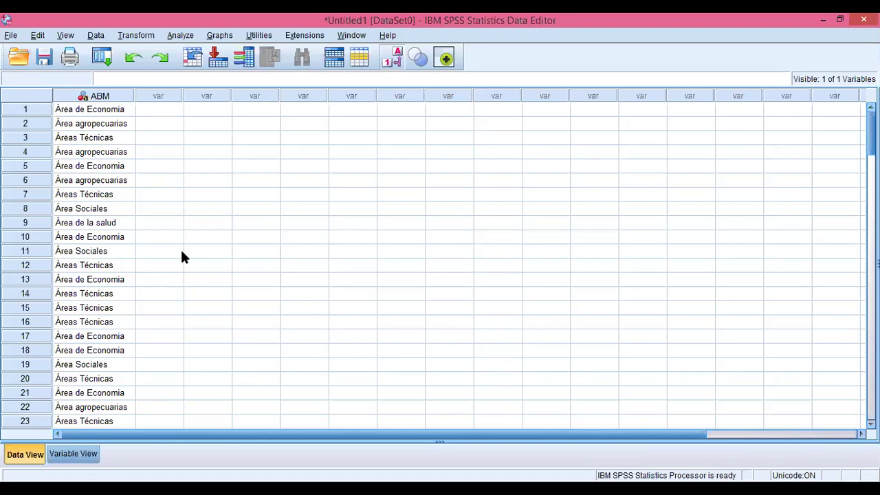
{"action": "left_click", "coordinate": [84, 458]}
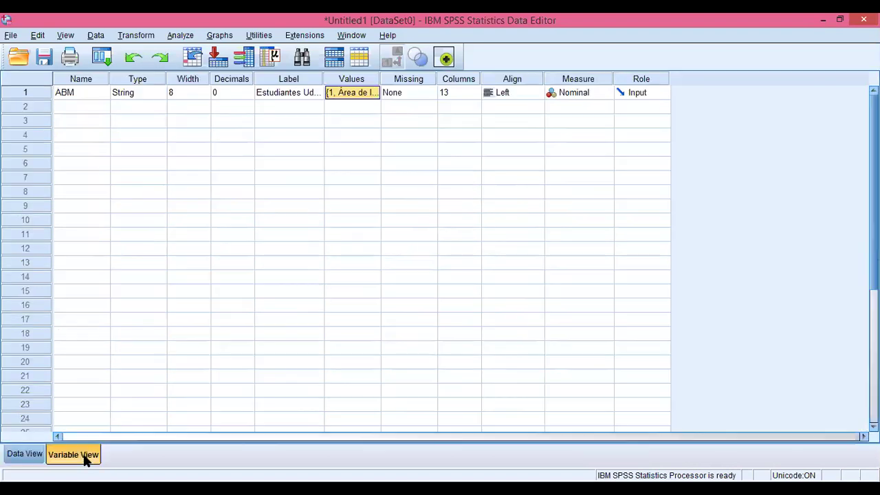
{"action": "left_click", "coordinate": [87, 108]}
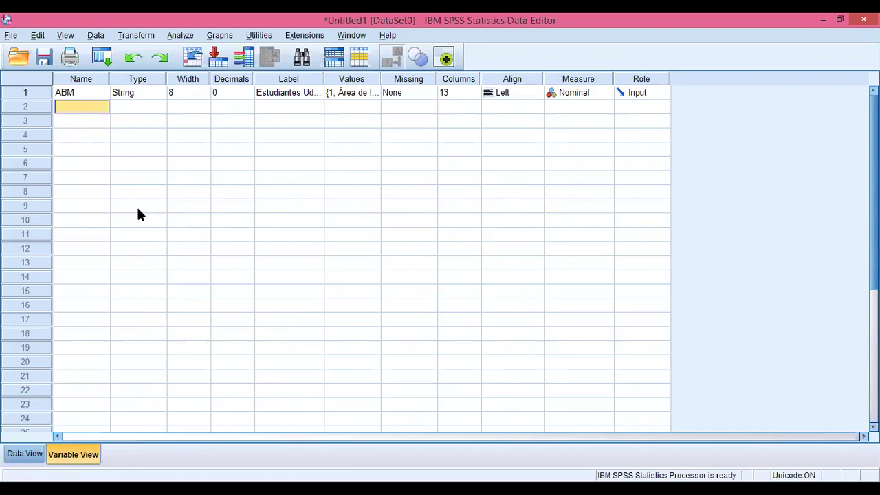
{"action": "type", "text": "X"}
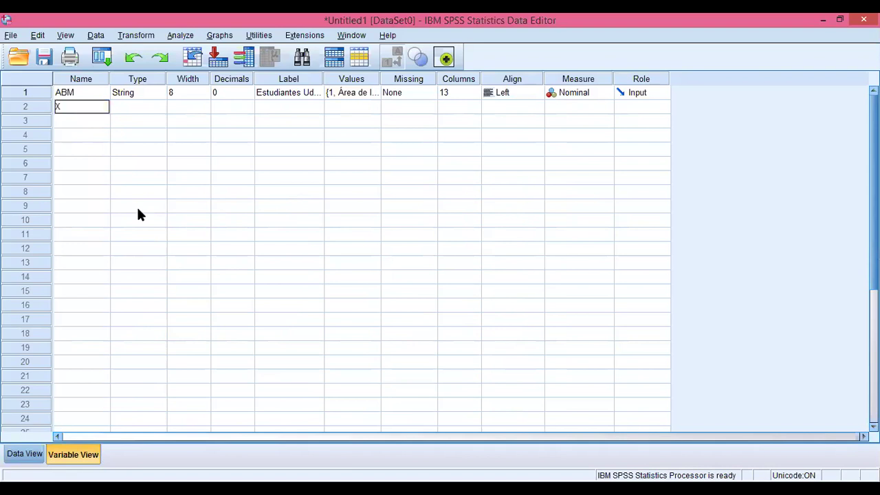
{"action": "type", "text": "YZ"}
{"action": "left_click", "coordinate": [162, 107]}
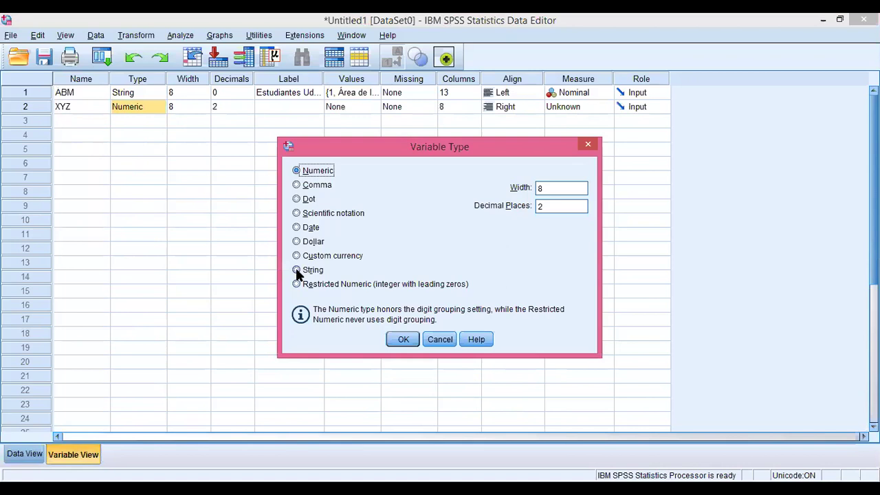
{"action": "left_click", "coordinate": [297, 270]}
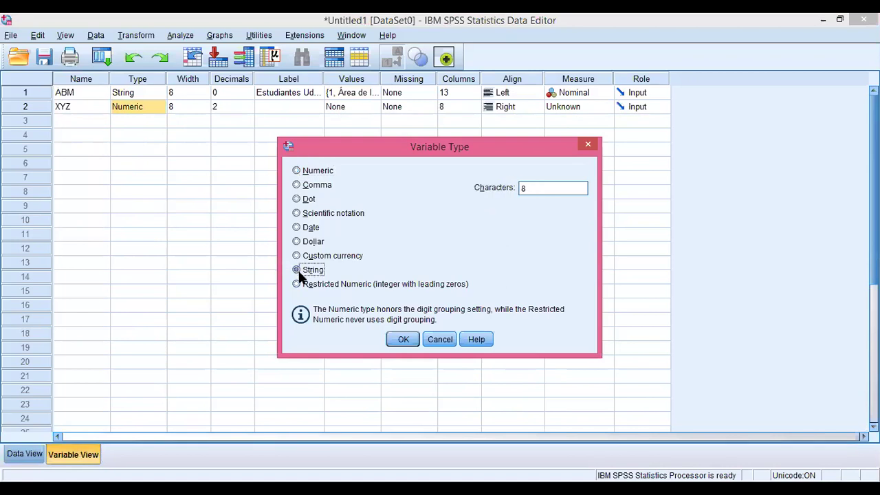
{"action": "left_click", "coordinate": [402, 339]}
Step: Enter "¿Cuantas veces va a cine?" as the label of variable XYZ
{"action": "left_click", "coordinate": [265, 109]}
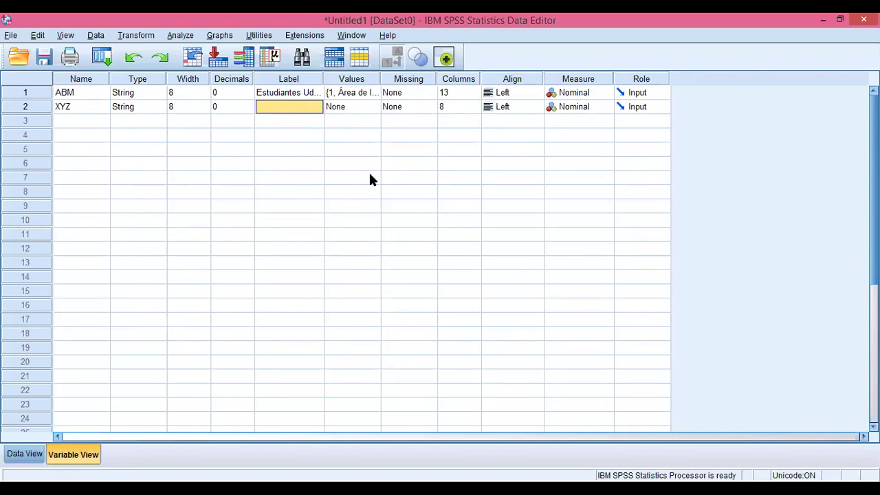
{"action": "type", "text": "¿"}
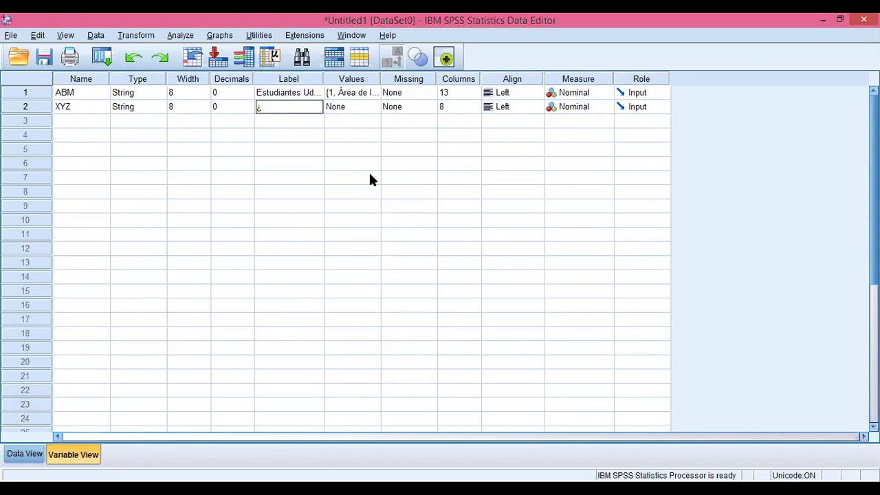
{"action": "type", "text": "Cuantas"}
{"action": "type", "text": " veces"}
{"action": "type", "text": "va"}
{"action": "type", "text": " a cine"}
{"action": "type", "text": "?"}
Step: Add value labels to XYZ for 0 = "Nunca" and 1 = "Casi Nunca"
{"action": "double_click", "coordinate": [374, 107]}
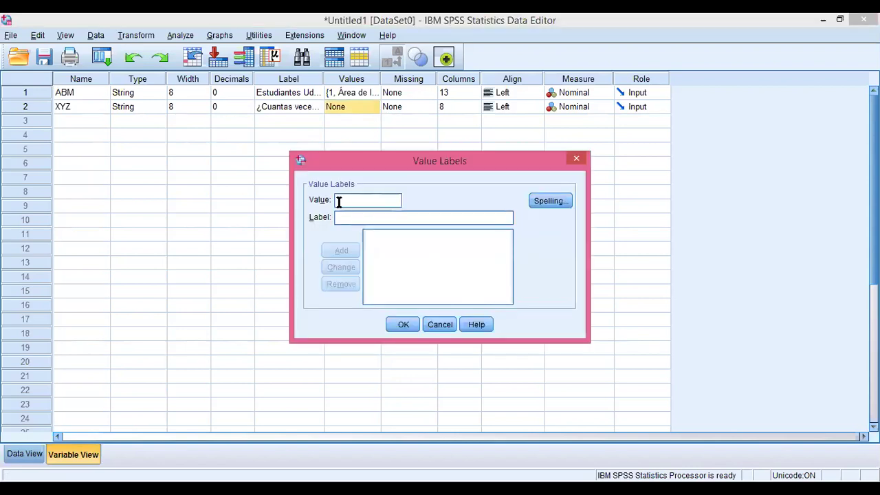
{"action": "type", "text": "0"}
{"action": "left_click", "coordinate": [341, 219]}
{"action": "type", "text": "N"}
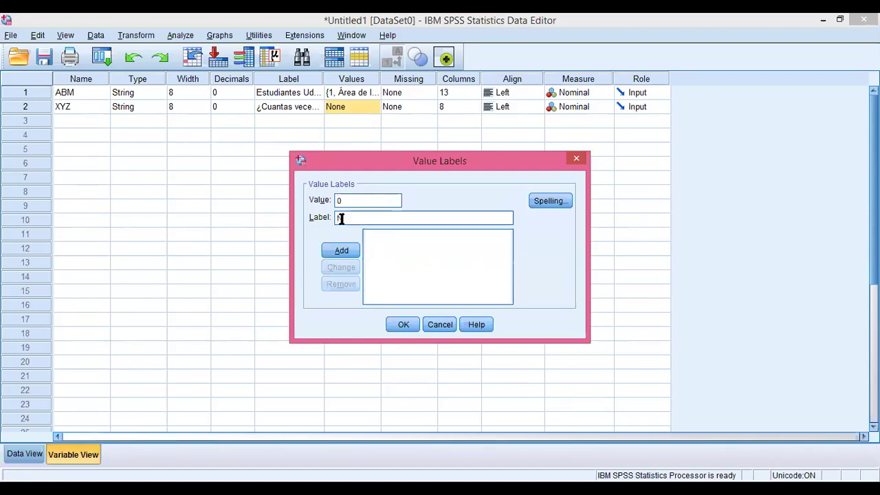
{"action": "type", "text": "unca"}
{"action": "left_click", "coordinate": [337, 253]}
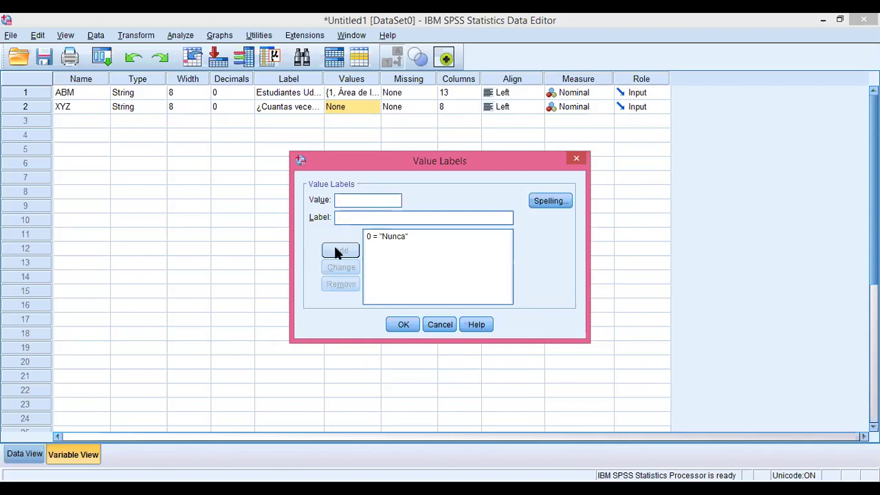
{"action": "type", "text": "1"}
{"action": "left_click", "coordinate": [339, 217]}
{"action": "type", "text": "Casi"}
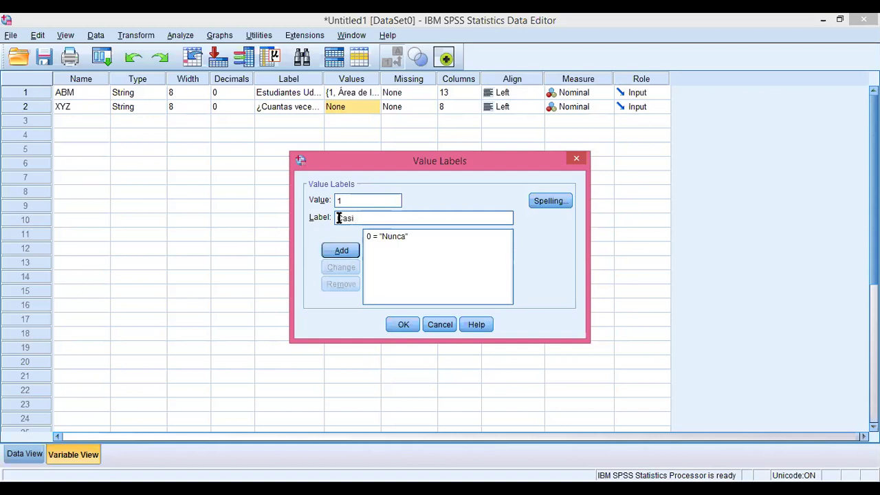
{"action": "type", "text": " Nunca"}
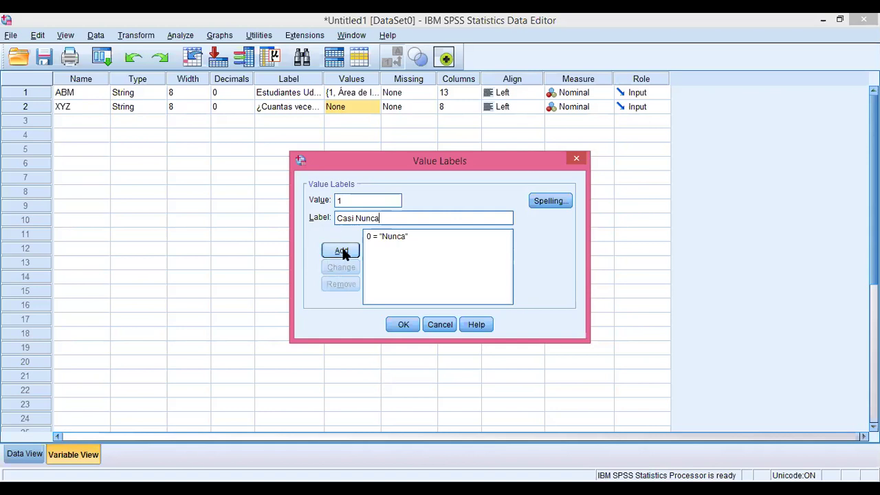
{"action": "left_click", "coordinate": [341, 251]}
Step: Add the value labels 2 = "Casi Siempre" and 3 = "Siempre" to XYZ and accept the set of labels
{"action": "type", "text": "3"}
{"action": "key", "text": "BackSpace"}
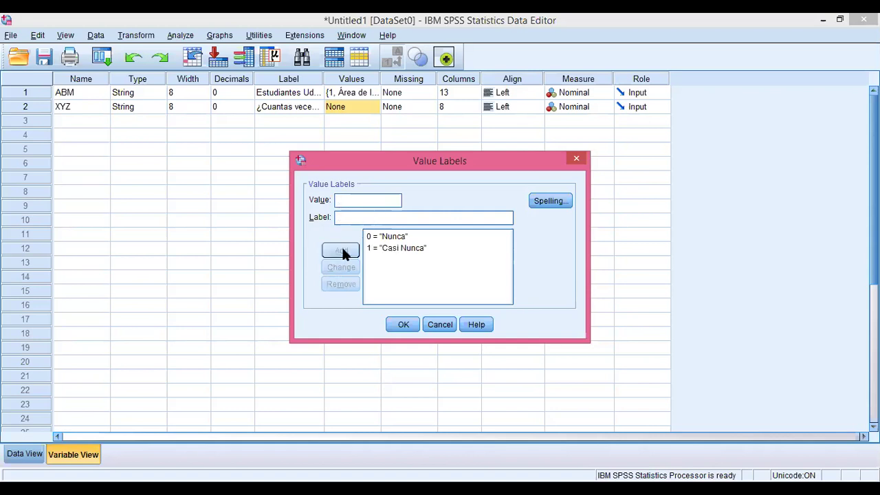
{"action": "type", "text": "2"}
{"action": "left_click", "coordinate": [345, 219]}
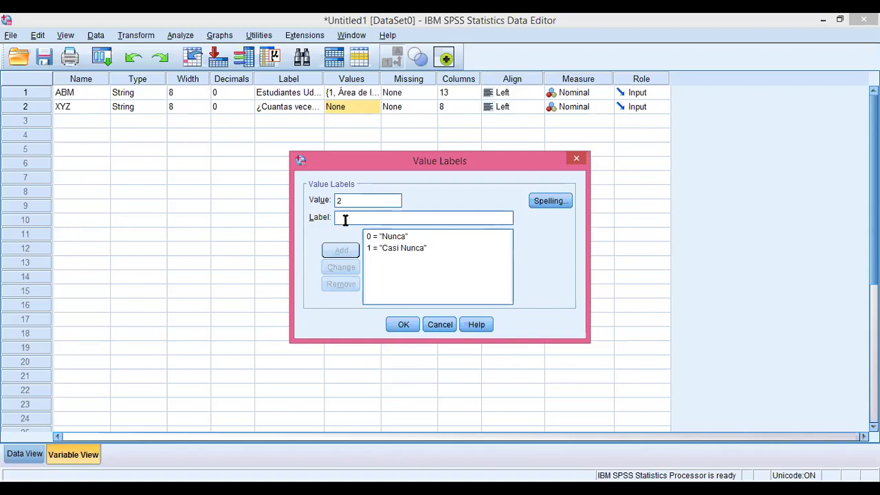
{"action": "type", "text": "Casi Siempre"}
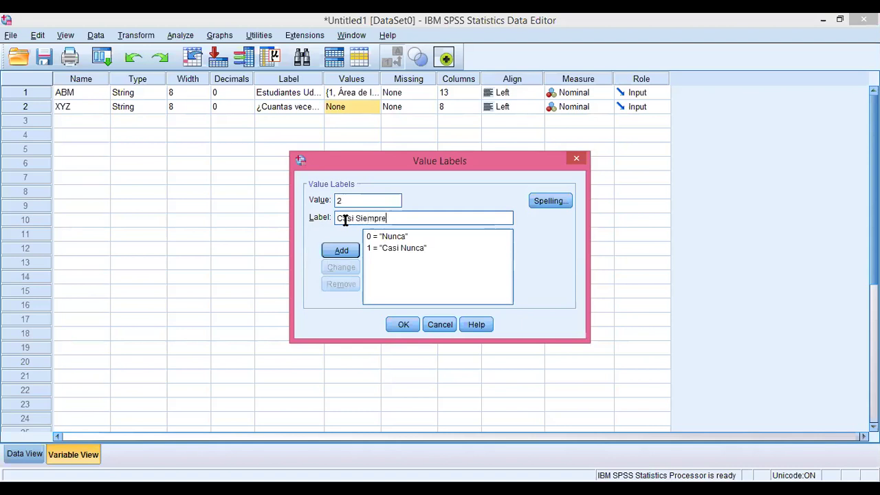
{"action": "left_click", "coordinate": [334, 253]}
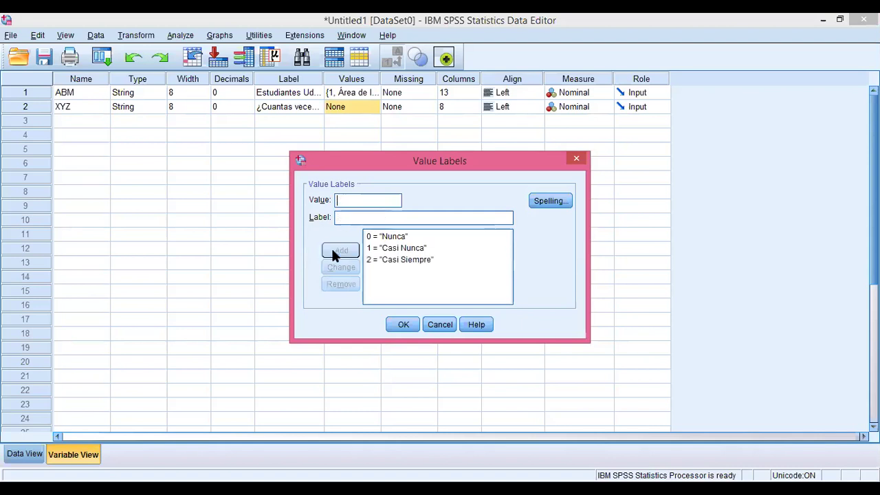
{"action": "type", "text": "3"}
{"action": "left_click", "coordinate": [342, 218]}
{"action": "type", "text": "Sie"}
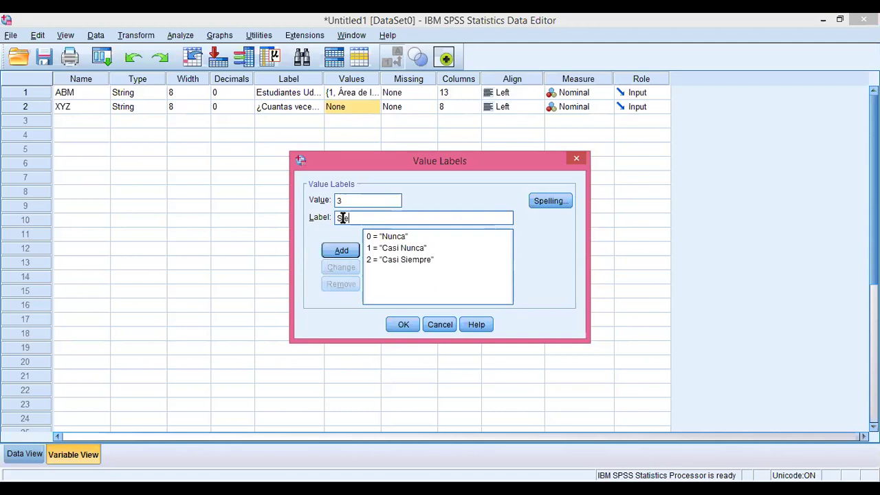
{"action": "type", "text": "mpre"}
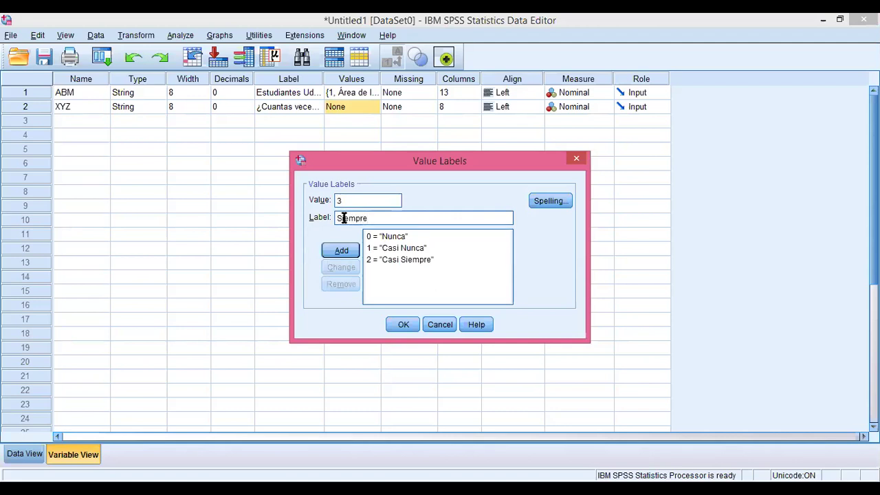
{"action": "left_click", "coordinate": [353, 250]}
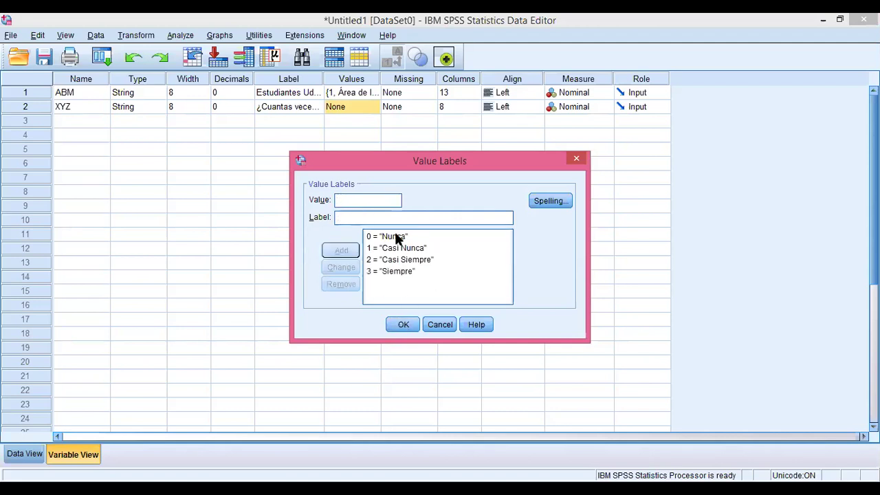
{"action": "left_click", "coordinate": [406, 325]}
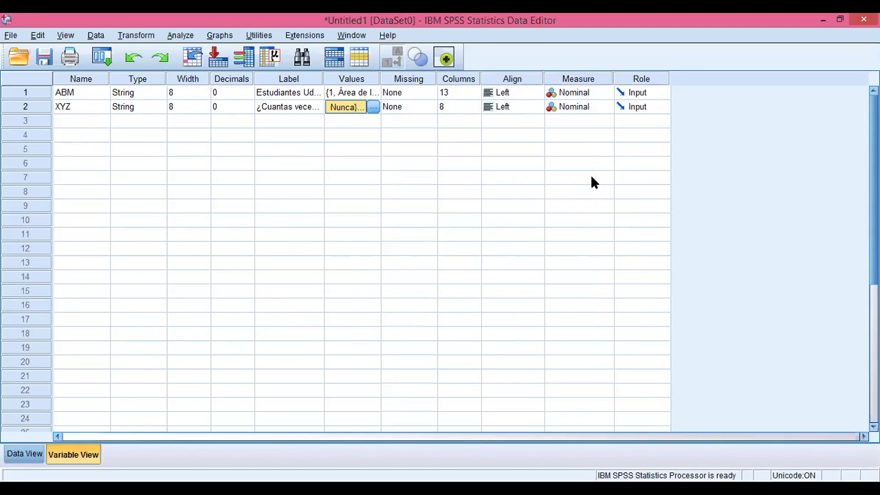
Step: Set the measurement level of variable XYZ to Ordinal
{"action": "left_click", "coordinate": [607, 109]}
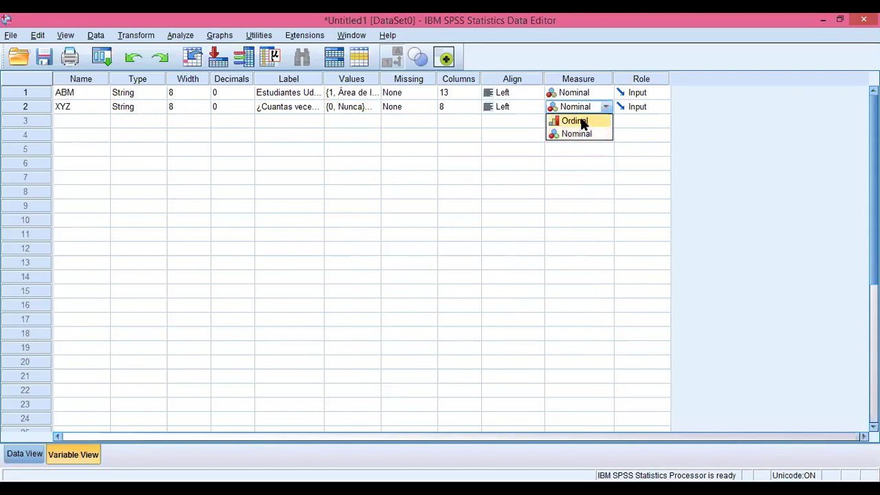
{"action": "left_click", "coordinate": [581, 121]}
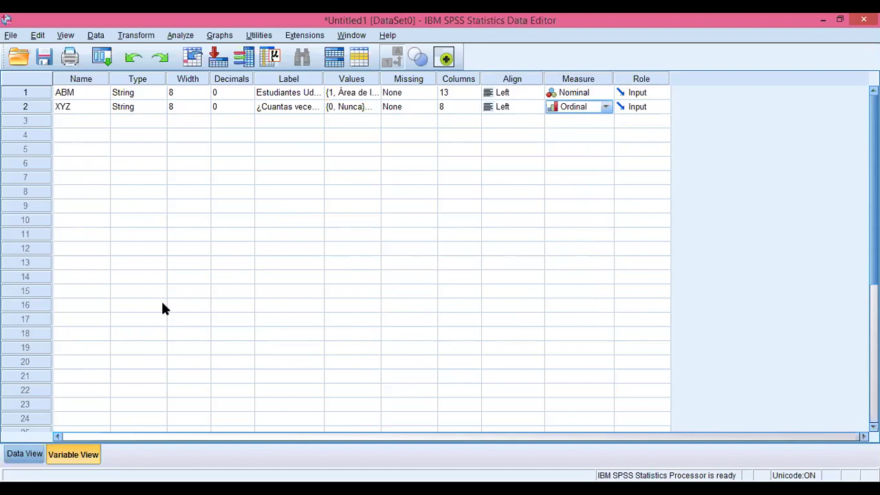
Step: Paste the copied Excel values into the XYZ data column from row 1 and widen the column to fit its labels
{"action": "left_click", "coordinate": [16, 455]}
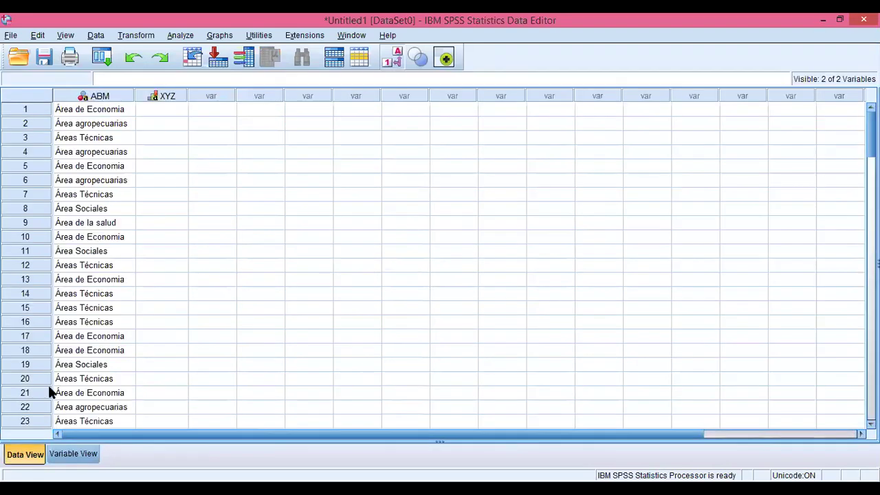
{"action": "left_click", "coordinate": [163, 110]}
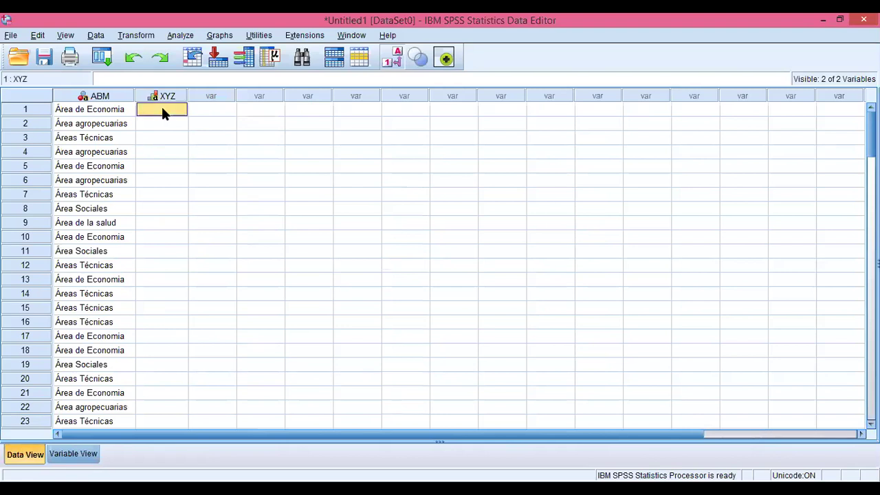
{"action": "key", "text": "ctrl+v"}
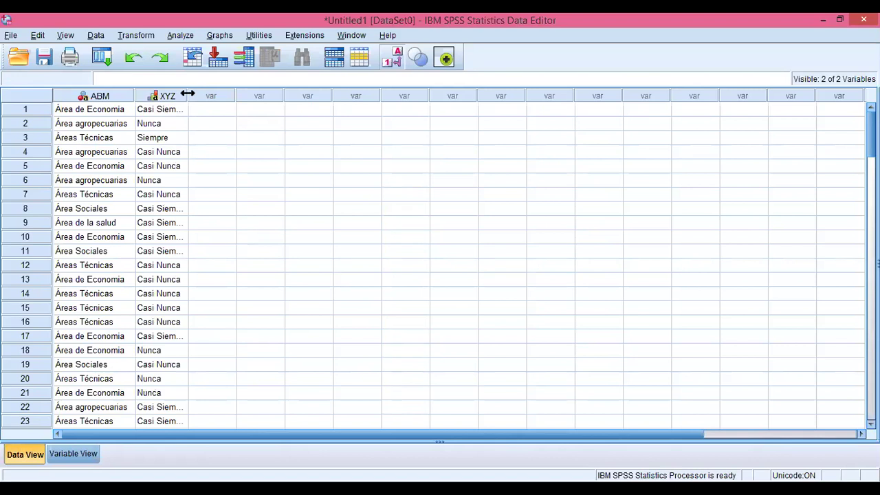
{"action": "left_click_drag", "start_coordinate": [188, 93], "coordinate": [211, 93]}
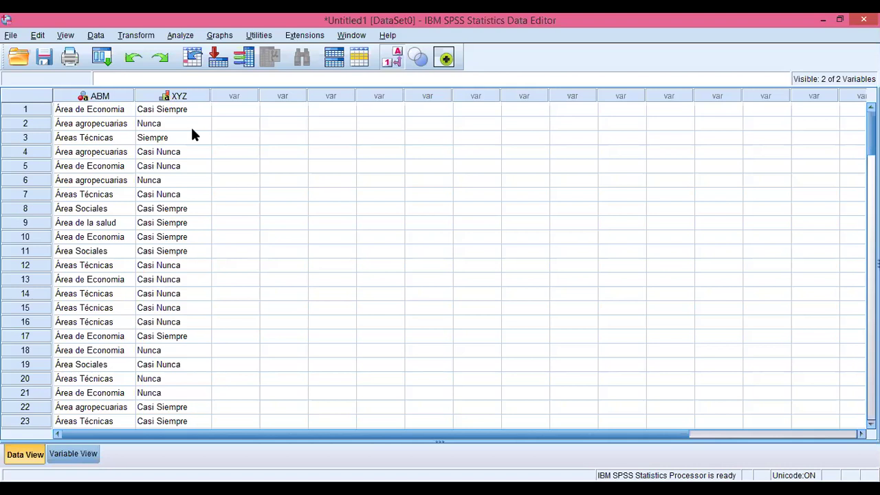
Step: Open the Frequencies analysis and replace the Estudiantes Udenar (ABM) variable with the XYZ variable "¿Cuantas veces va a cine?"
{"action": "left_click", "coordinate": [182, 36]}
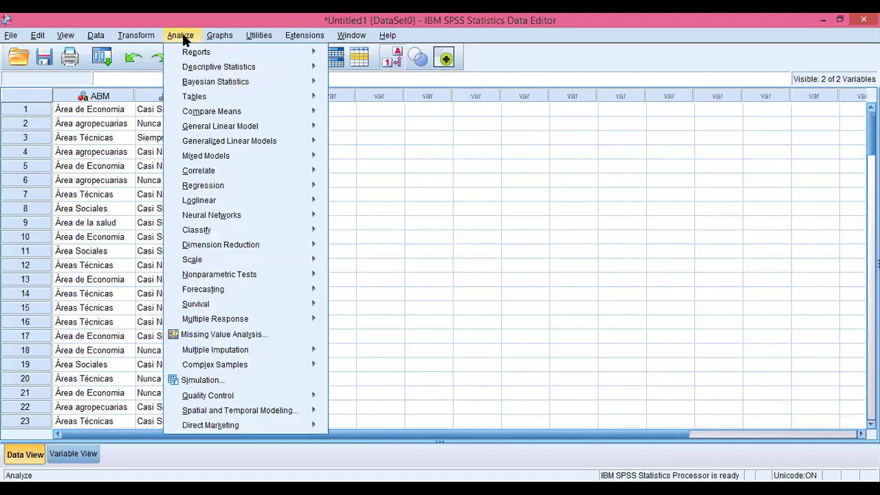
{"action": "mouse_move", "coordinate": [220, 70]}
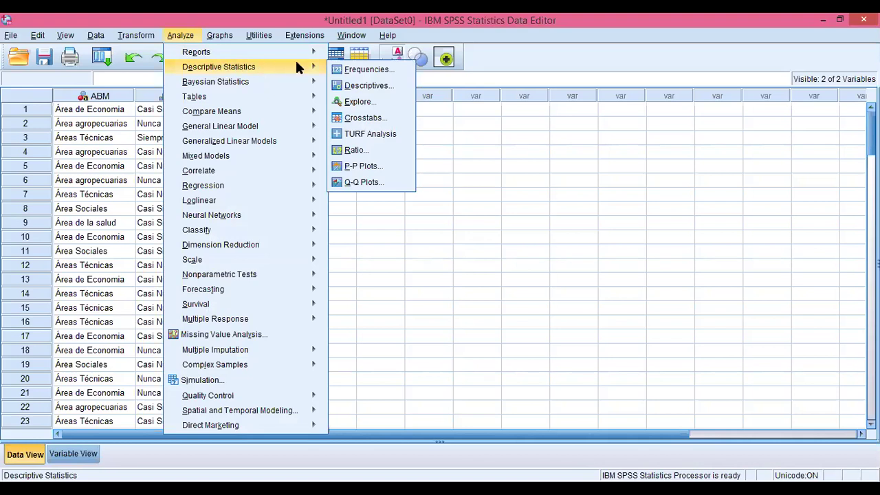
{"action": "left_click", "coordinate": [364, 70]}
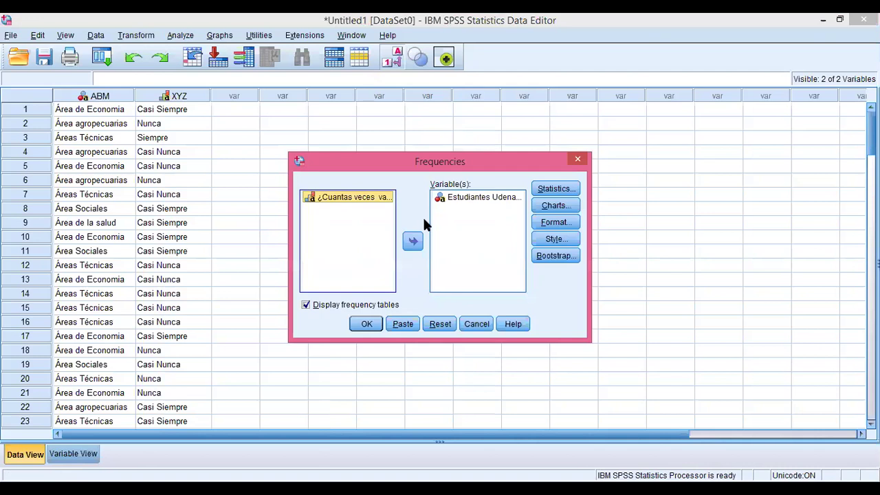
{"action": "left_click", "coordinate": [474, 197]}
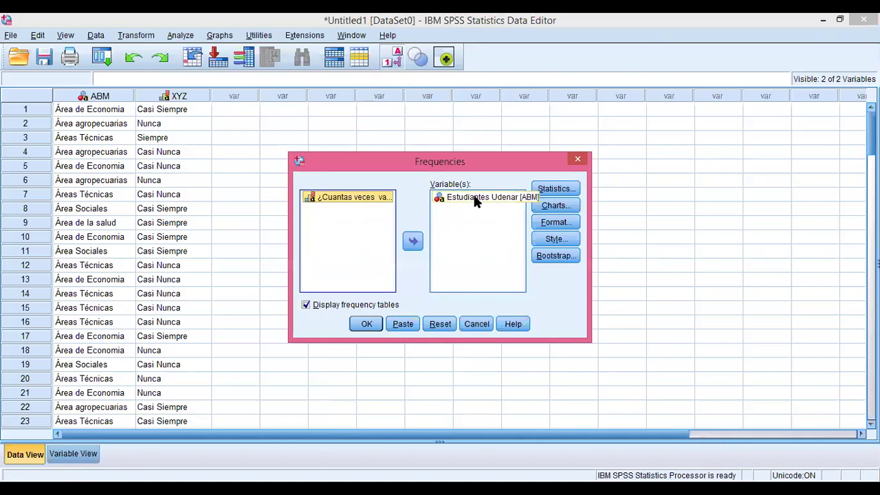
{"action": "left_click", "coordinate": [413, 242]}
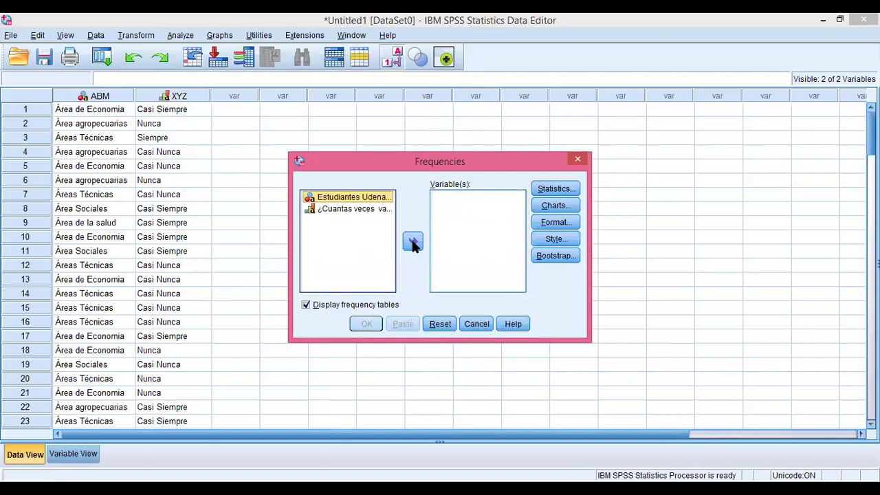
{"action": "left_click", "coordinate": [346, 208]}
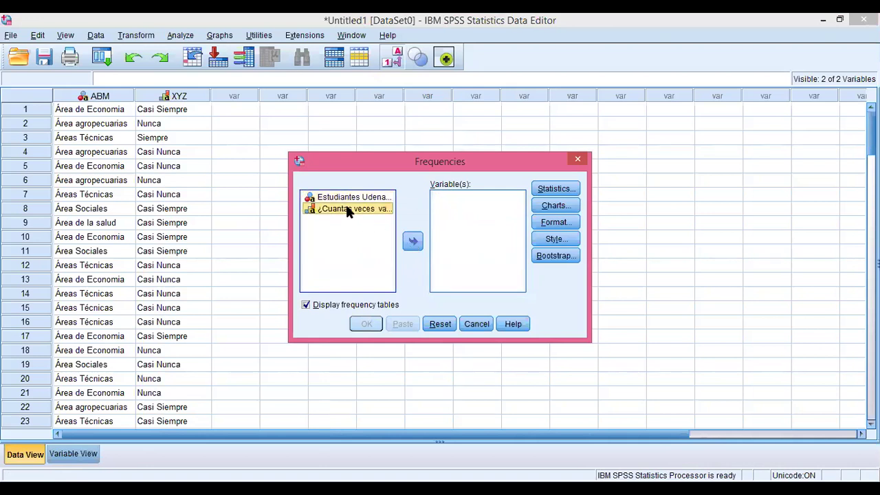
{"action": "left_click", "coordinate": [414, 242]}
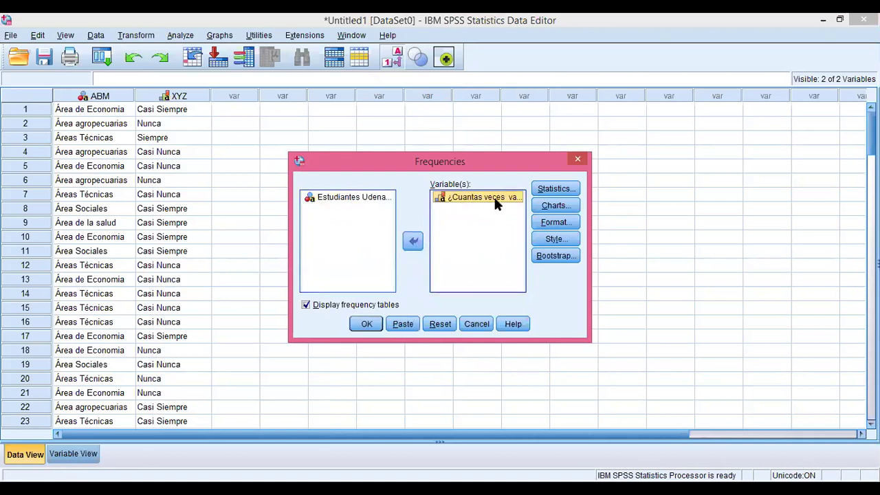
Step: Choose bar charts with percentages as chart values and run the frequency analysis for XYZ
{"action": "left_click", "coordinate": [556, 207]}
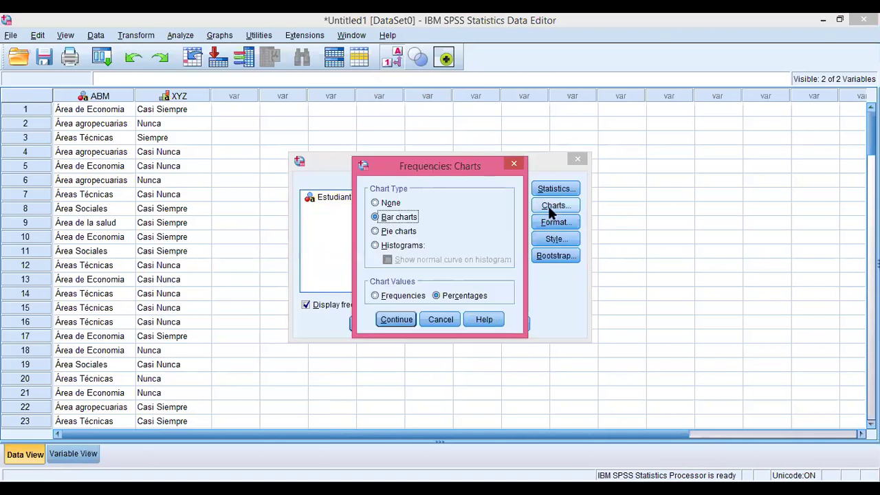
{"action": "left_click", "coordinate": [376, 217]}
{"action": "left_click", "coordinate": [396, 319]}
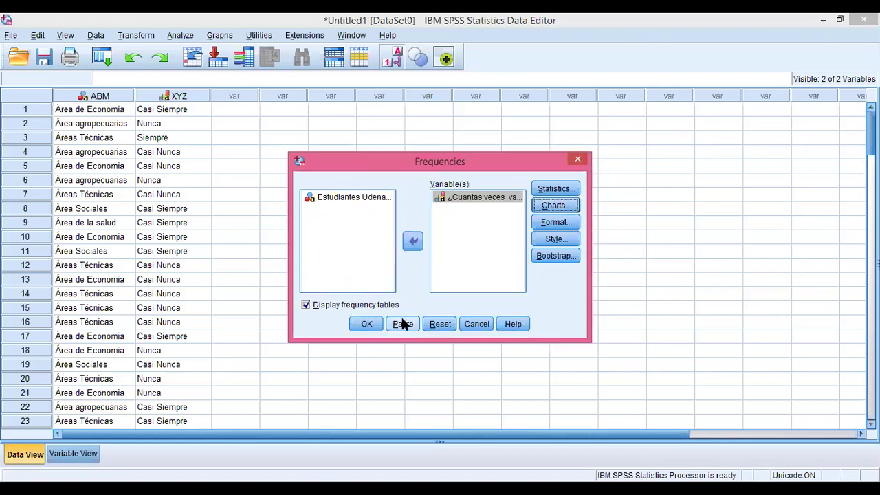
{"action": "left_click", "coordinate": [368, 324]}
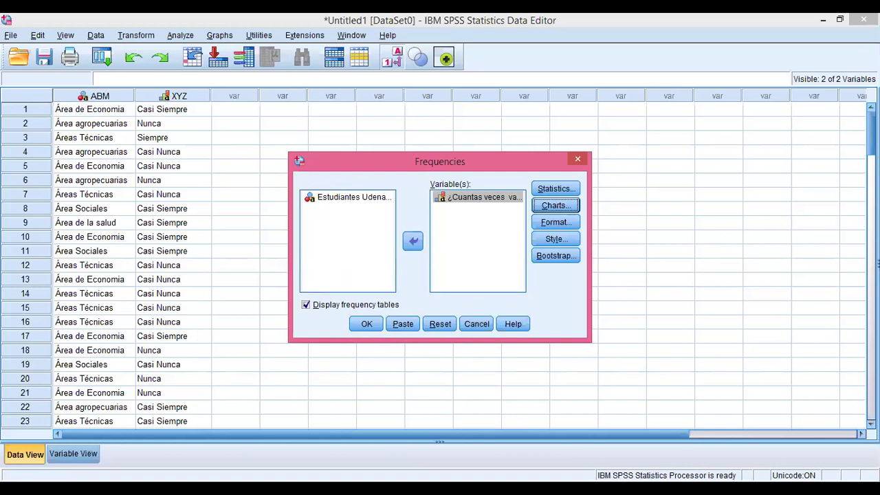
{"action": "left_click", "coordinate": [370, 327]}
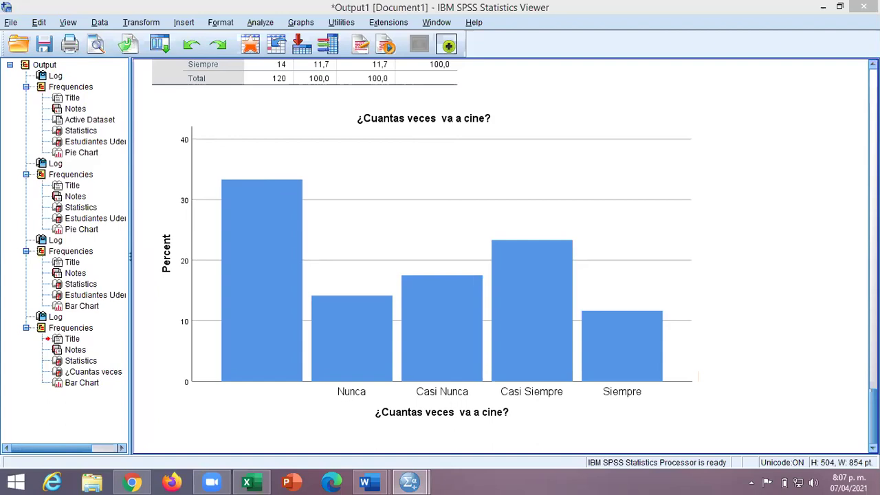
Step: Examine the frequency table and bar chart for "¿Cuantas veces va a cine?" in the output
{"action": "scroll", "coordinate": [502, 255], "scroll_direction": "up", "scroll_amount": 10}
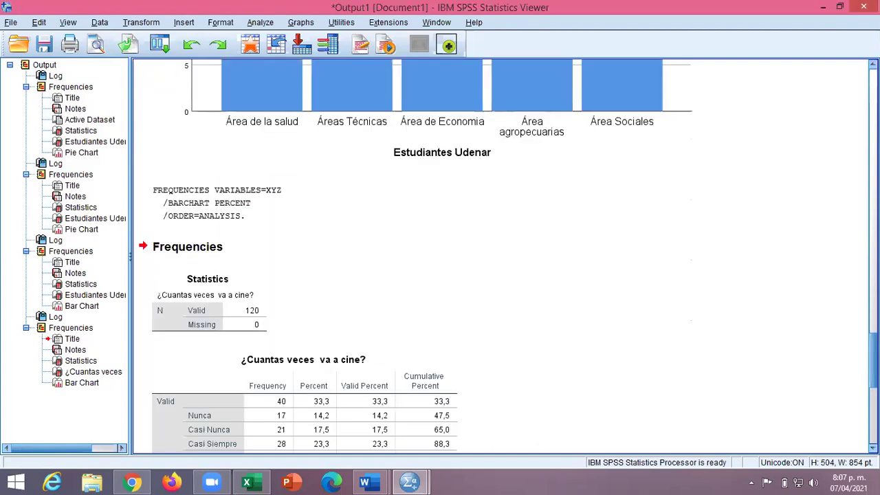
{"action": "scroll", "coordinate": [501, 254], "scroll_direction": "down", "scroll_amount": 3}
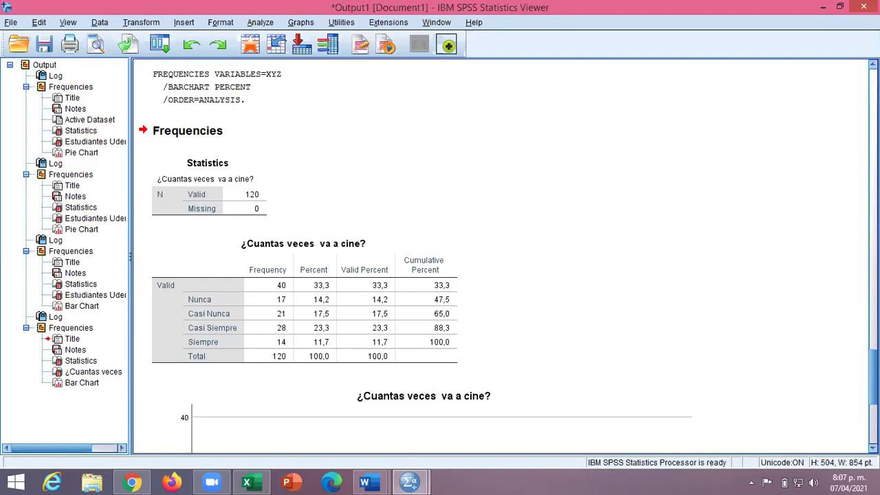
{"action": "scroll", "coordinate": [530, 324], "scroll_direction": "down", "scroll_amount": 5}
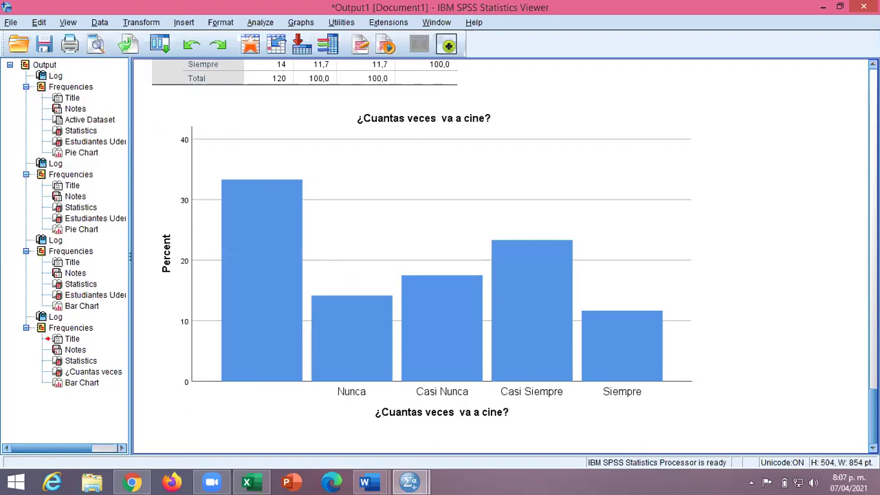
{"action": "scroll", "coordinate": [514, 253], "scroll_direction": "up", "scroll_amount": 3}
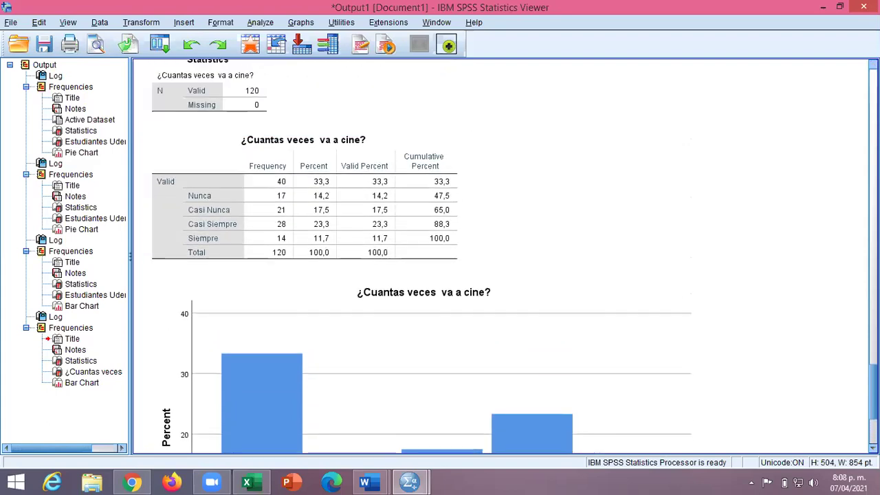
{"action": "scroll", "coordinate": [514, 252], "scroll_direction": "up", "scroll_amount": 3}
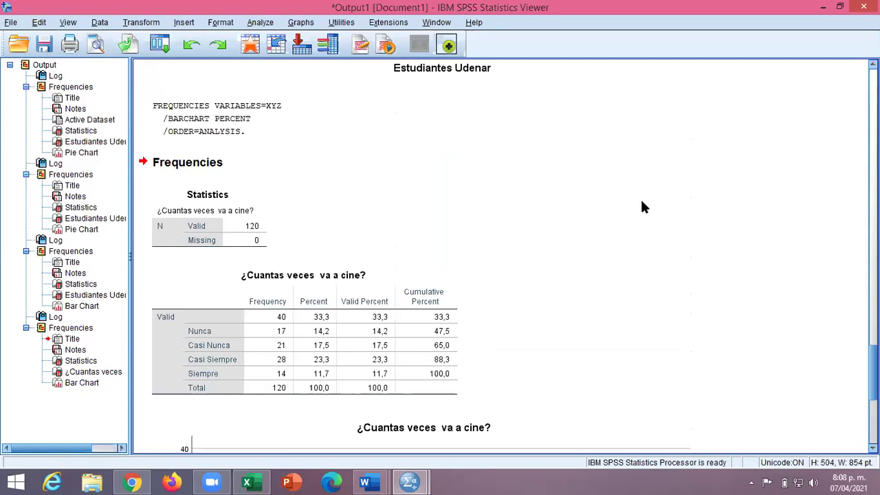
{"action": "left_click", "coordinate": [330, 298]}
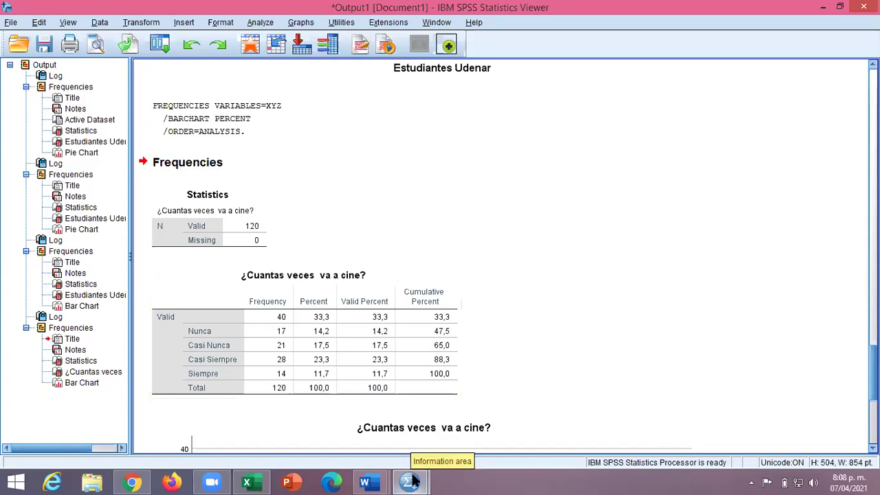
Step: Return to the Data Editor and examine the case rows to find where the XYZ data ends
{"action": "mouse_move", "coordinate": [408, 479]}
{"action": "left_click", "coordinate": [378, 433]}
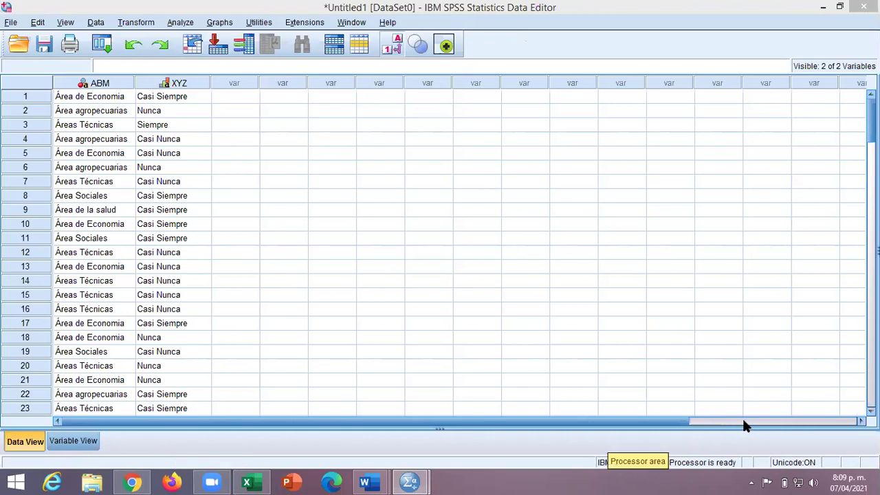
{"action": "key", "text": "Page_Down"}
{"action": "key", "text": "Page_Down"}
{"action": "key", "text": "Page_Down"}
{"action": "key", "text": "Page_Down"}
{"action": "key", "text": "Page_Down"}
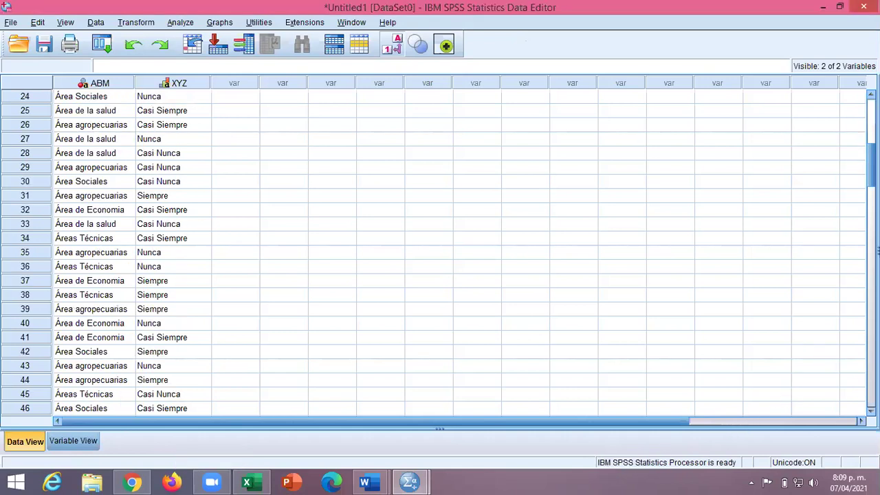
{"action": "scroll", "coordinate": [440, 247], "scroll_direction": "up", "scroll_amount": 3}
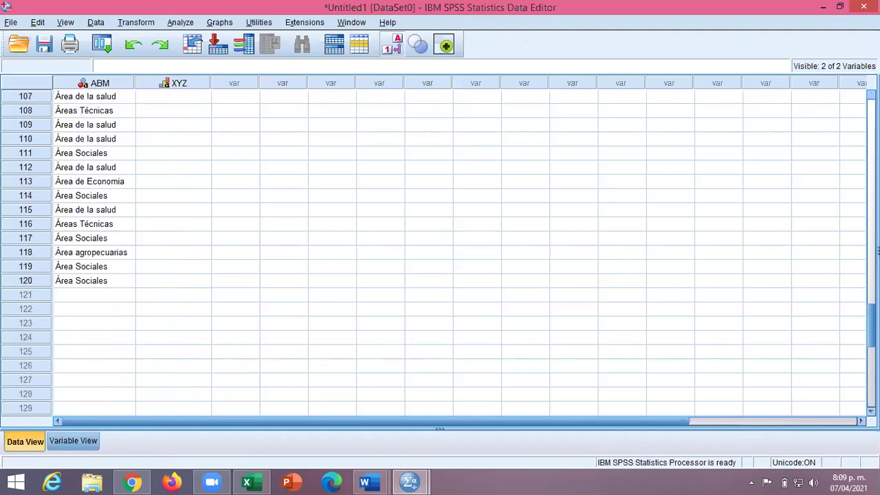
{"action": "scroll", "coordinate": [440, 247], "scroll_direction": "up", "scroll_amount": 3}
{"action": "scroll", "coordinate": [440, 247], "scroll_direction": "up", "scroll_amount": 4}
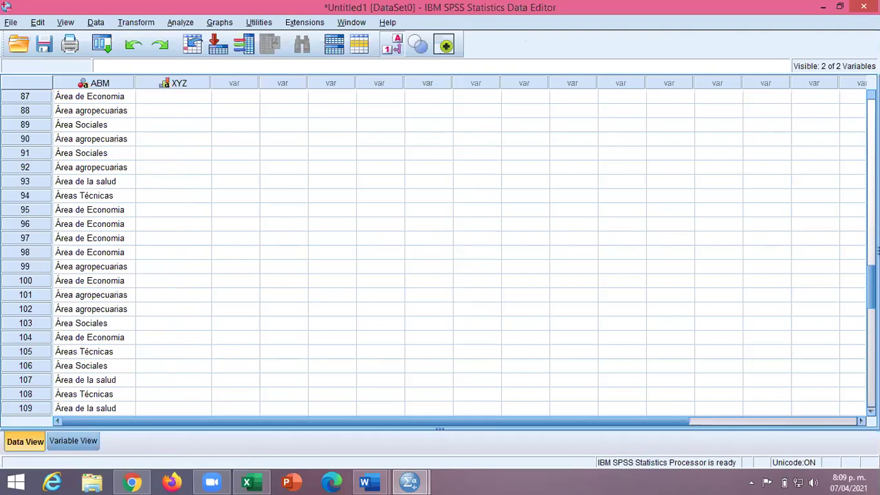
{"action": "scroll", "coordinate": [440, 248], "scroll_direction": "up", "scroll_amount": 1}
{"action": "scroll", "coordinate": [440, 248], "scroll_direction": "up", "scroll_amount": 3}
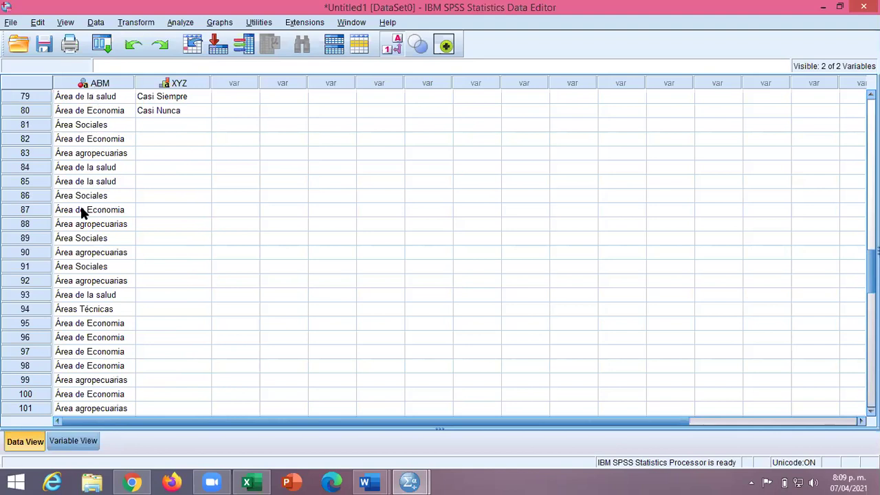
Step: Delete cases 81 to 120, which have no XYZ value, from the data set
{"action": "left_click", "coordinate": [31, 111]}
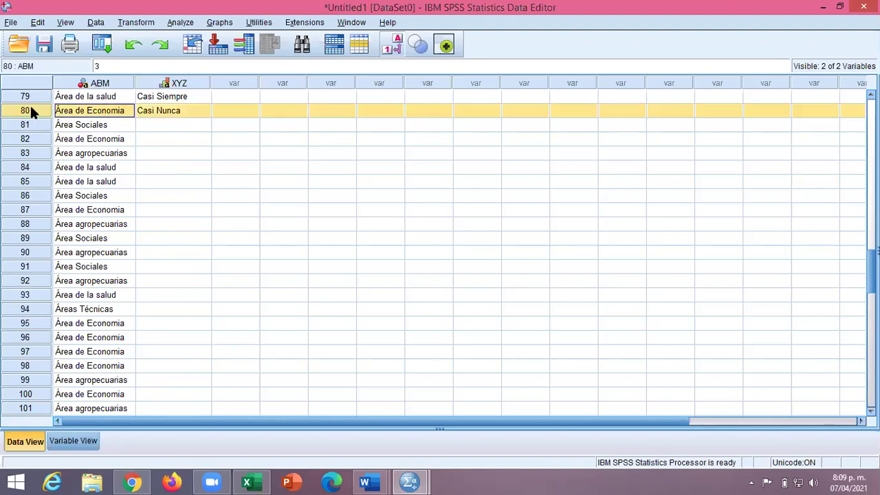
{"action": "left_click", "coordinate": [26, 125]}
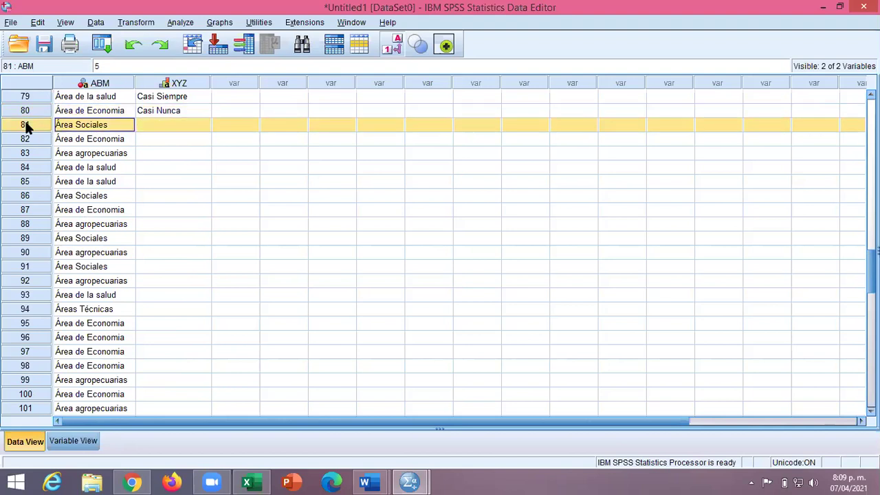
{"action": "key", "text": "shift+Down"}
{"action": "key", "text": "shift+Down"}
{"action": "key", "text": "shift+Down"}
{"action": "key", "text": "shift+Down"}
{"action": "key", "text": "shift+Down"}
{"action": "key", "text": "shift+Down"}
{"action": "key", "text": "shift+Down"}
{"action": "key", "text": "shift+Down"}
{"action": "key", "text": "shift+Down"}
{"action": "key", "text": "shift+Down"}
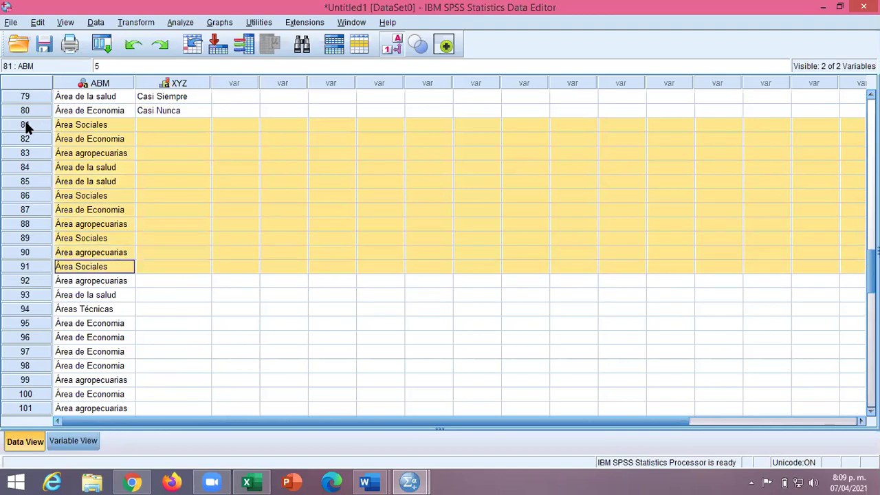
{"action": "key", "text": "shift+Down"}
{"action": "key", "text": "shift+Down"}
{"action": "key", "text": "shift+Down"}
{"action": "key", "text": "shift+Down"}
{"action": "key", "text": "shift+Down"}
{"action": "key", "text": "shift+Down"}
{"action": "key", "text": "shift+Down"}
{"action": "key", "text": "shift+Down"}
{"action": "key", "text": "shift+Down"}
{"action": "key", "text": "shift+Down"}
{"action": "key", "text": "shift+Down"}
{"action": "key", "text": "shift+Down"}
{"action": "key", "text": "shift+Down"}
{"action": "key", "text": "shift+Down"}
{"action": "key", "text": "shift+Down"}
{"action": "key", "text": "shift+Down"}
{"action": "key", "text": "shift+Down"}
{"action": "key", "text": "shift+Down"}
{"action": "key", "text": "shift+Down"}
{"action": "key", "text": "shift+Down"}
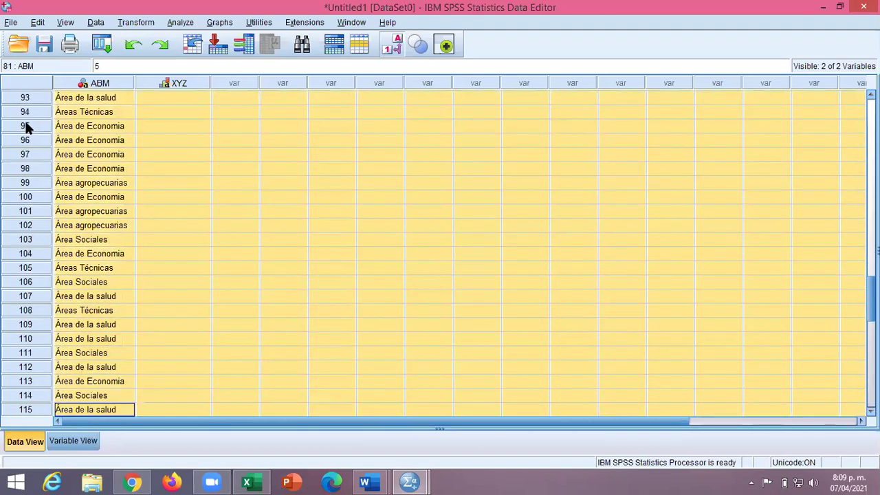
{"action": "key", "text": "shift+Down"}
{"action": "key", "text": "shift+Down"}
{"action": "key", "text": "shift+Down"}
{"action": "key", "text": "shift+Down"}
{"action": "key", "text": "shift+Down"}
{"action": "key", "text": "shift+Down"}
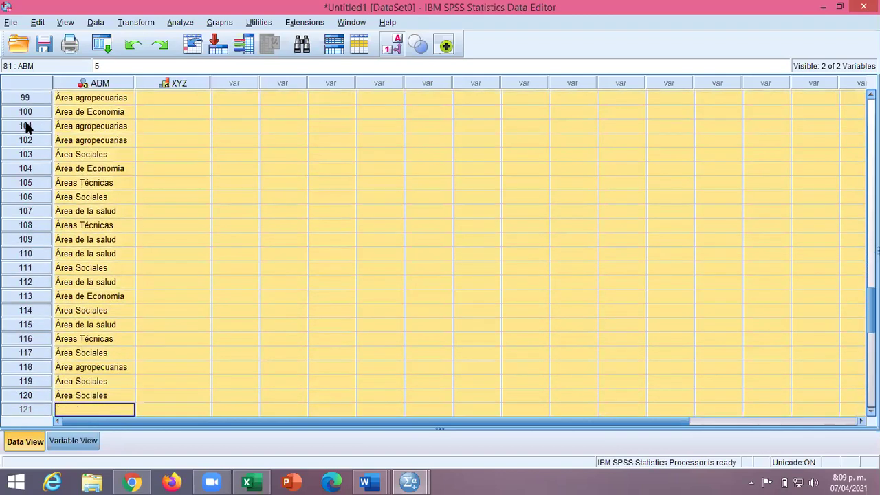
{"action": "key", "text": "shift+Up"}
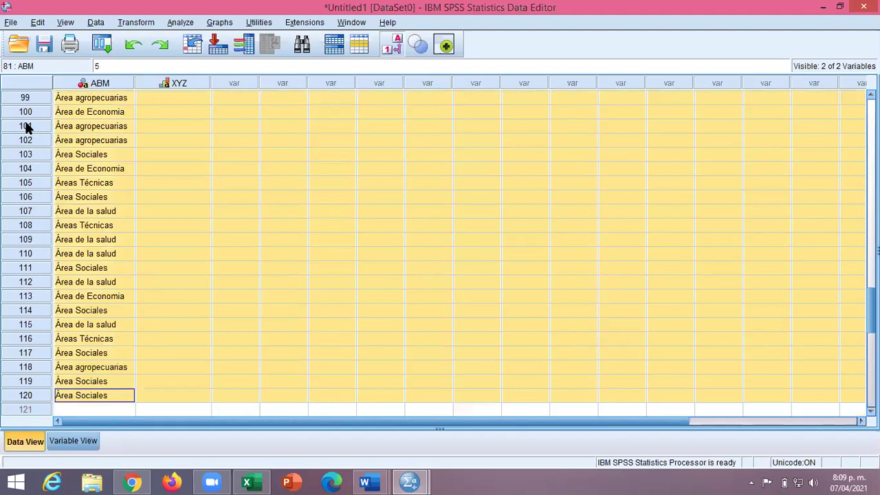
{"action": "key", "text": "Delete"}
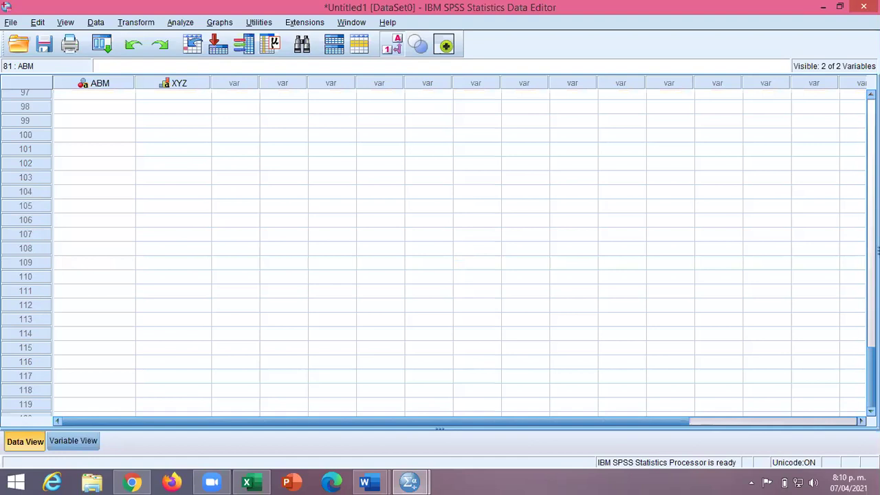
Step: Review the XYZ values by selecting them from case 1 through case 80, and clear the selection
{"action": "scroll", "coordinate": [460, 251], "scroll_direction": "up", "scroll_amount": 7}
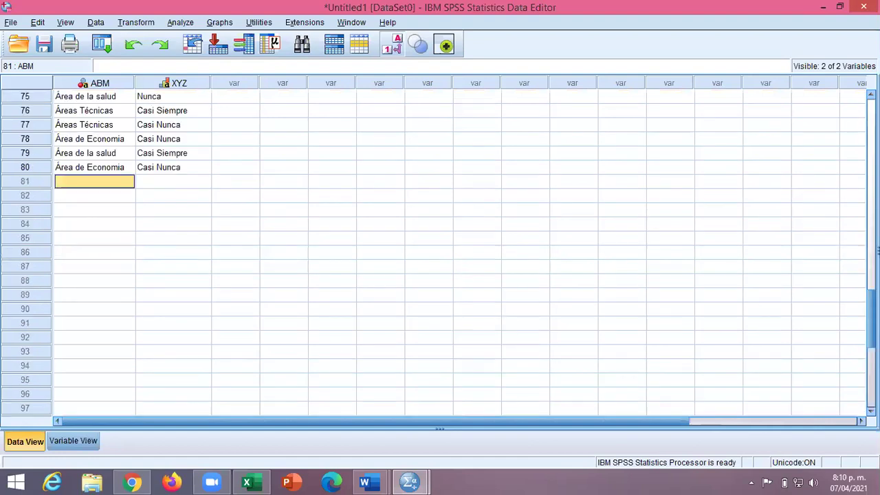
{"action": "scroll", "coordinate": [461, 251], "scroll_direction": "up", "scroll_amount": 20}
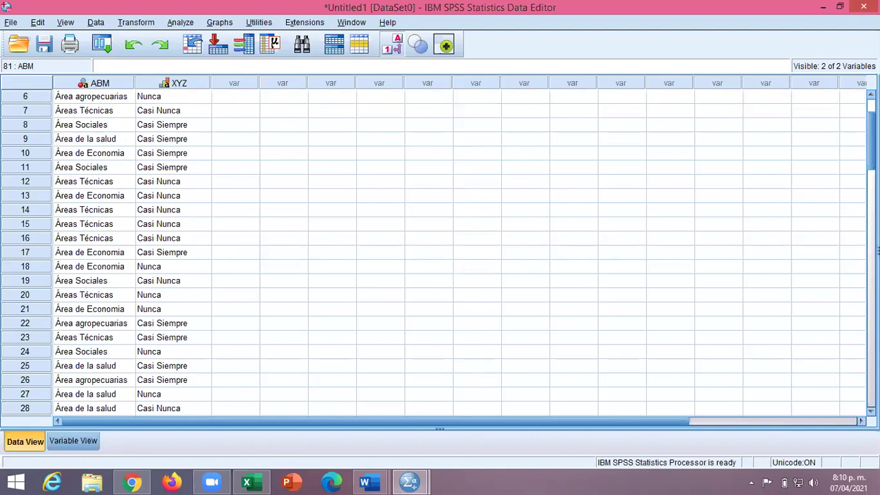
{"action": "scroll", "coordinate": [460, 251], "scroll_direction": "up", "scroll_amount": 2}
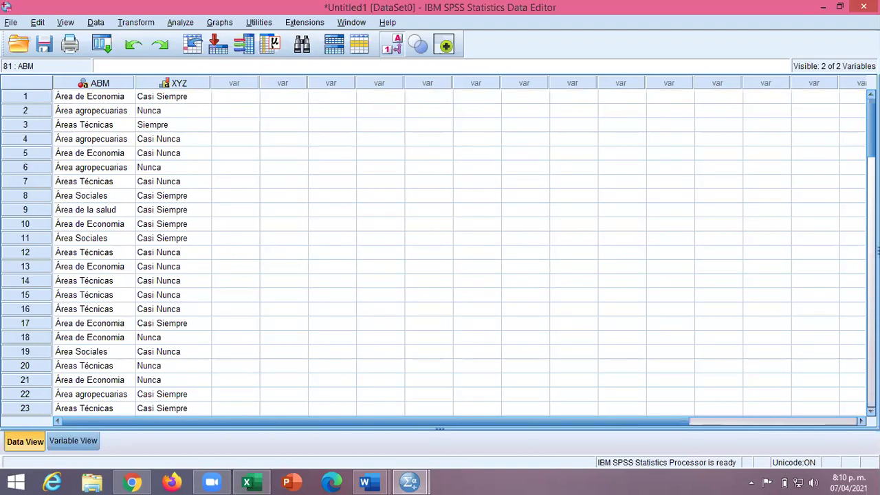
{"action": "left_click", "coordinate": [189, 98]}
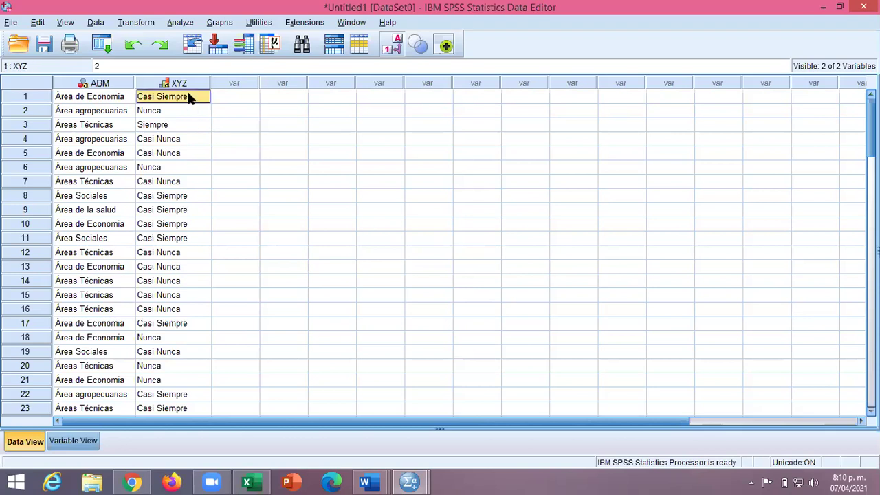
{"action": "key", "text": "shift+Down"}
{"action": "key", "text": "shift+Down"}
{"action": "key", "text": "shift+Down"}
{"action": "key", "text": "shift+Down"}
{"action": "key", "text": "shift+Down"}
{"action": "key", "text": "shift+Down"}
{"action": "key", "text": "shift+Down"}
{"action": "key", "text": "shift+Down"}
{"action": "key", "text": "shift+Down"}
{"action": "key", "text": "shift+Down"}
{"action": "key", "text": "shift+Down"}
{"action": "key", "text": "shift+Down"}
{"action": "key", "text": "shift+Down"}
{"action": "key", "text": "shift+Down"}
{"action": "key", "text": "shift+Down"}
{"action": "key", "text": "shift+Down"}
{"action": "key", "text": "shift+Down"}
{"action": "key", "text": "shift+Down"}
{"action": "key", "text": "shift+Down"}
{"action": "key", "text": "shift+Down"}
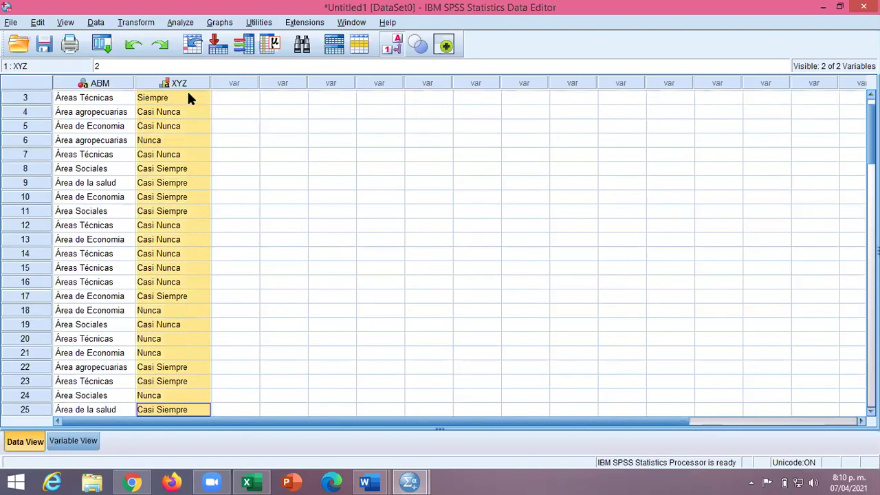
{"action": "key", "text": "shift+Down"}
{"action": "key", "text": "shift+Down"}
{"action": "key", "text": "shift+Down"}
{"action": "key", "text": "shift+Down"}
{"action": "key", "text": "shift+Down"}
{"action": "key", "text": "shift+Down"}
{"action": "key", "text": "shift+Down"}
{"action": "key", "text": "shift+Down"}
{"action": "key", "text": "shift+Down"}
{"action": "key", "text": "shift+Down"}
{"action": "key", "text": "shift+Down"}
{"action": "key", "text": "shift+Down"}
{"action": "key", "text": "shift+Down"}
{"action": "key", "text": "shift+Down"}
{"action": "key", "text": "shift+Down"}
{"action": "key", "text": "shift+Down"}
{"action": "key", "text": "shift+Down"}
{"action": "key", "text": "shift+Down"}
{"action": "key", "text": "shift+Down"}
{"action": "key", "text": "shift+Down"}
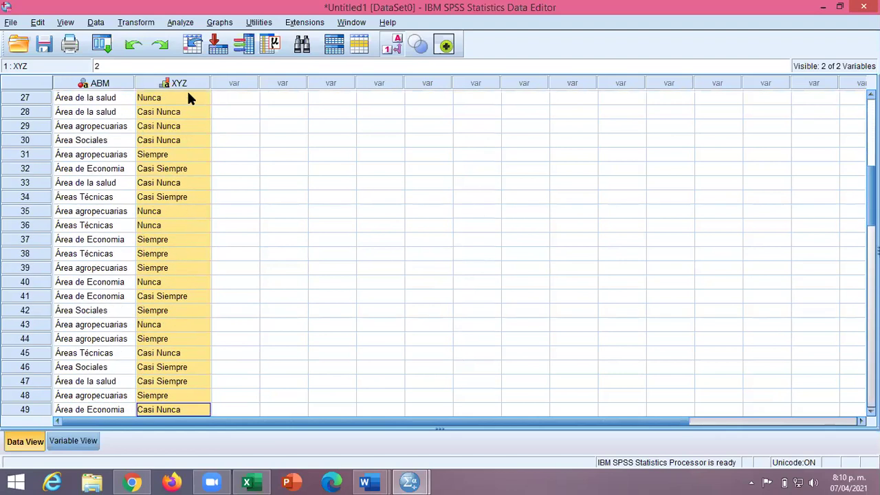
{"action": "key", "text": "shift+Down"}
{"action": "key", "text": "shift+Down"}
{"action": "key", "text": "shift+Down"}
{"action": "key", "text": "shift+Down"}
{"action": "key", "text": "shift+Down"}
{"action": "key", "text": "shift+Down"}
{"action": "key", "text": "shift+Down"}
{"action": "key", "text": "shift+Down"}
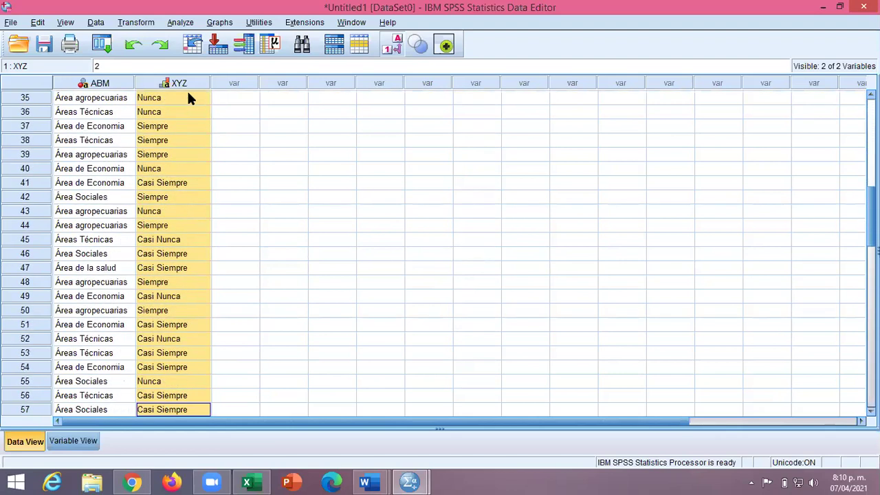
{"action": "key", "text": "shift+Down"}
{"action": "key", "text": "shift+Down"}
{"action": "key", "text": "shift+Down"}
{"action": "key", "text": "shift+Down"}
{"action": "key", "text": "shift+Down"}
{"action": "key", "text": "shift+Down"}
{"action": "key", "text": "shift+Down"}
{"action": "key", "text": "shift+Down"}
{"action": "key", "text": "shift+Down"}
{"action": "key", "text": "shift+Down"}
{"action": "key", "text": "shift+Down"}
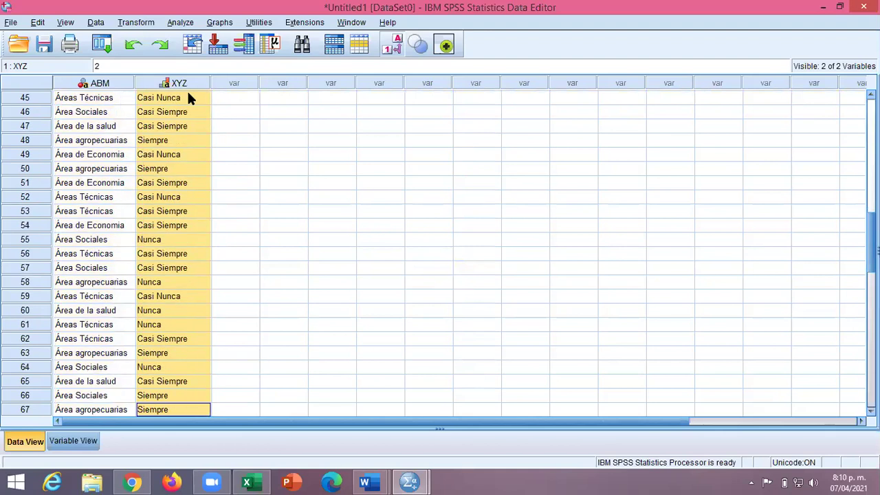
{"action": "key", "text": "shift+Down"}
{"action": "key", "text": "shift+Down"}
{"action": "key", "text": "shift+Down"}
{"action": "key", "text": "shift+Down"}
{"action": "key", "text": "shift+Down"}
{"action": "key", "text": "shift+Down"}
{"action": "key", "text": "shift+Down"}
{"action": "key", "text": "shift+Down"}
{"action": "key", "text": "shift+Down"}
{"action": "key", "text": "shift+Down"}
{"action": "key", "text": "shift+Down"}
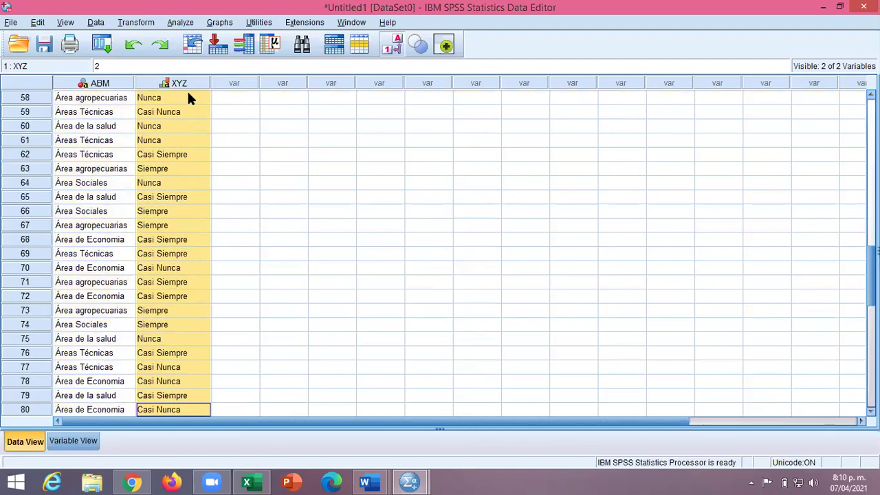
{"action": "key", "text": "shift+Up"}
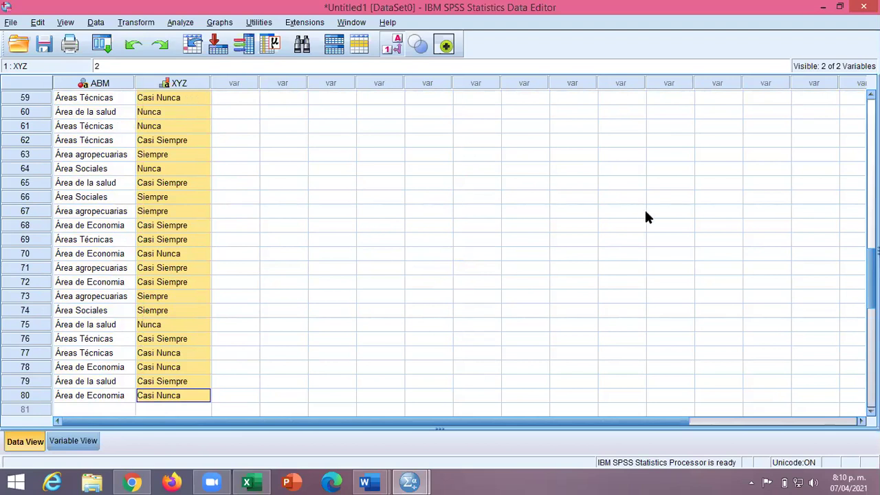
{"action": "left_click", "coordinate": [526, 97]}
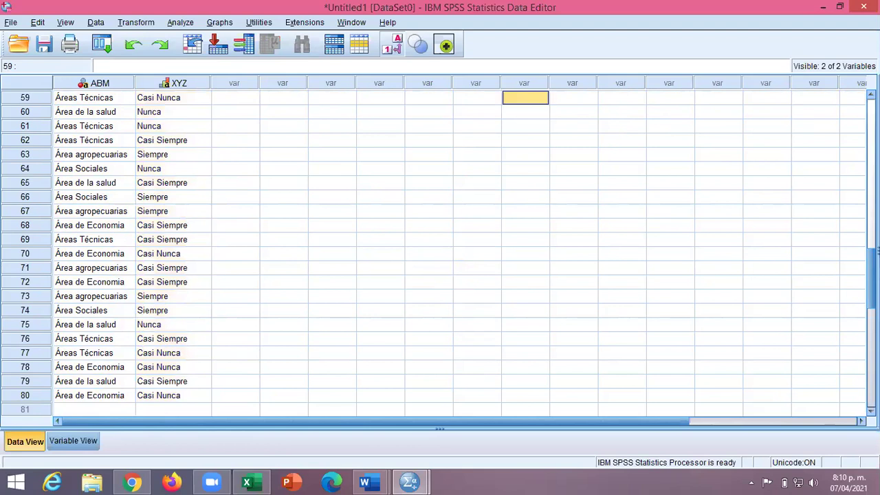
Step: Rerun the frequency analysis for "¿Cuantas veces va a cine?" with the existing table and chart settings
{"action": "scroll", "coordinate": [719, 144], "scroll_direction": "up", "scroll_amount": 19}
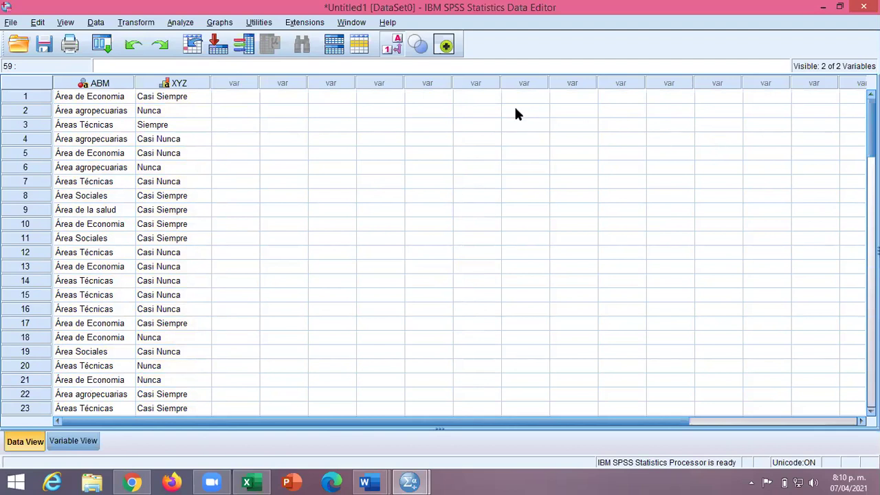
{"action": "left_click", "coordinate": [184, 22]}
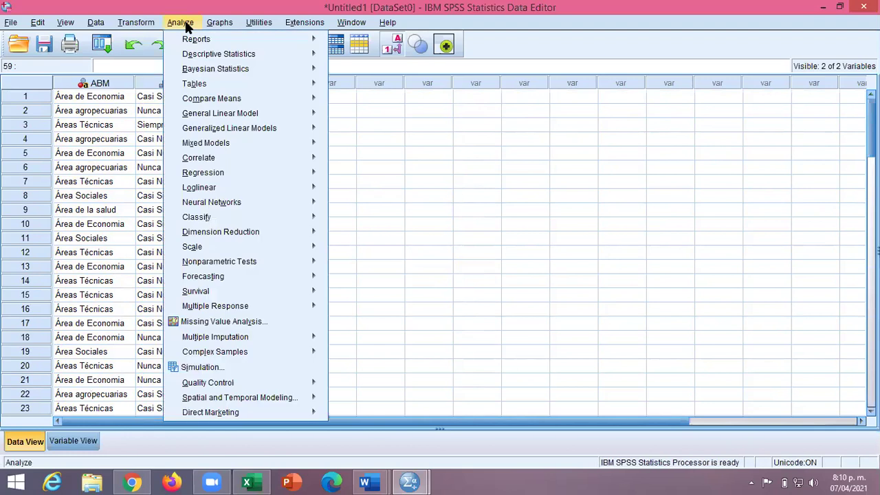
{"action": "mouse_move", "coordinate": [287, 56]}
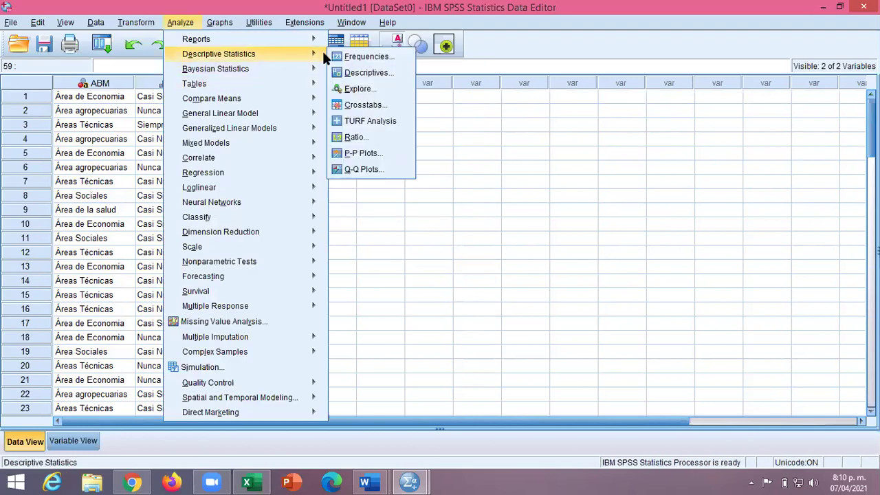
{"action": "left_click", "coordinate": [355, 57]}
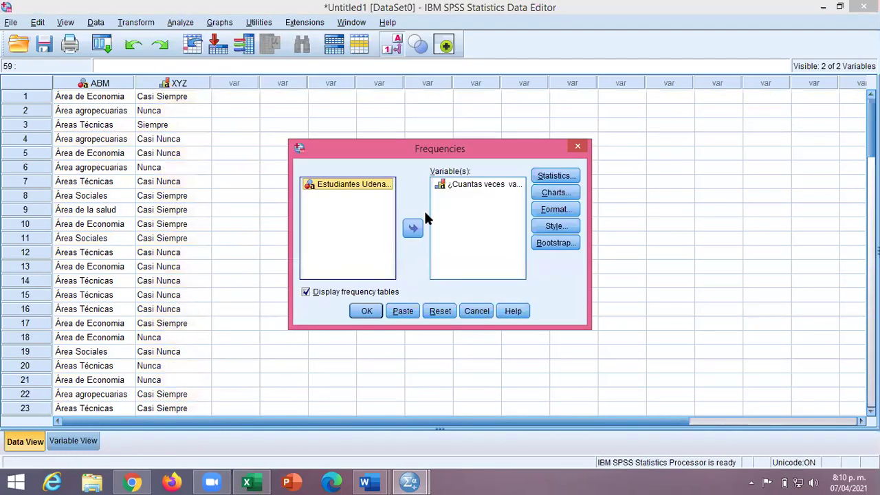
{"action": "left_click", "coordinate": [368, 312]}
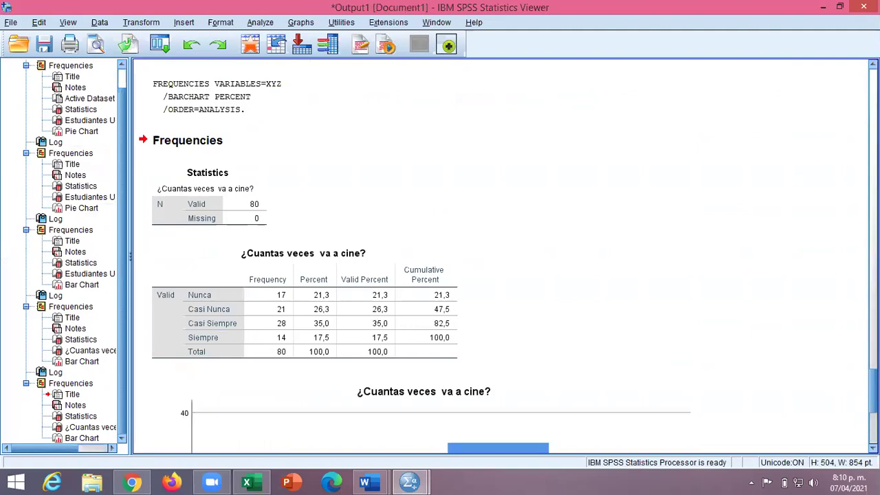
Step: Add percentage data labels to the Nunca, Casi Nunca, Casi Siempre and Siempre bars of the newest bar chart and return to the output
{"action": "scroll", "coordinate": [501, 255], "scroll_direction": "down", "scroll_amount": 4}
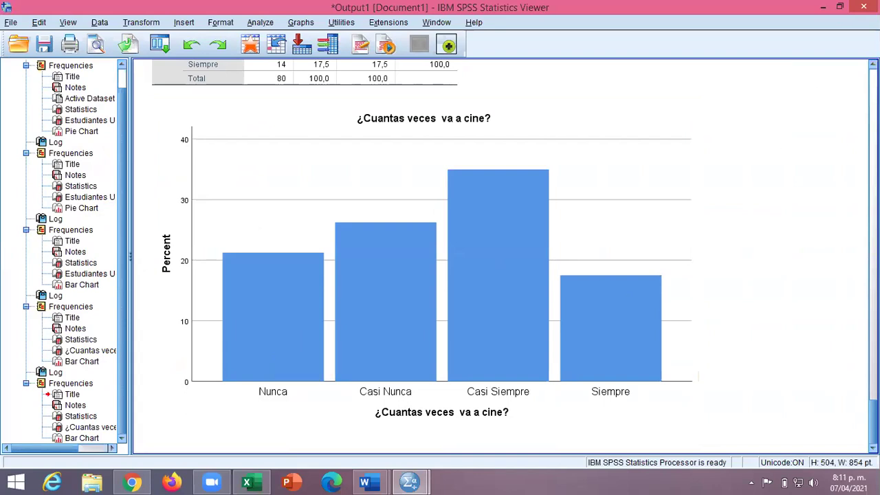
{"action": "scroll", "coordinate": [502, 254], "scroll_direction": "up", "scroll_amount": 4}
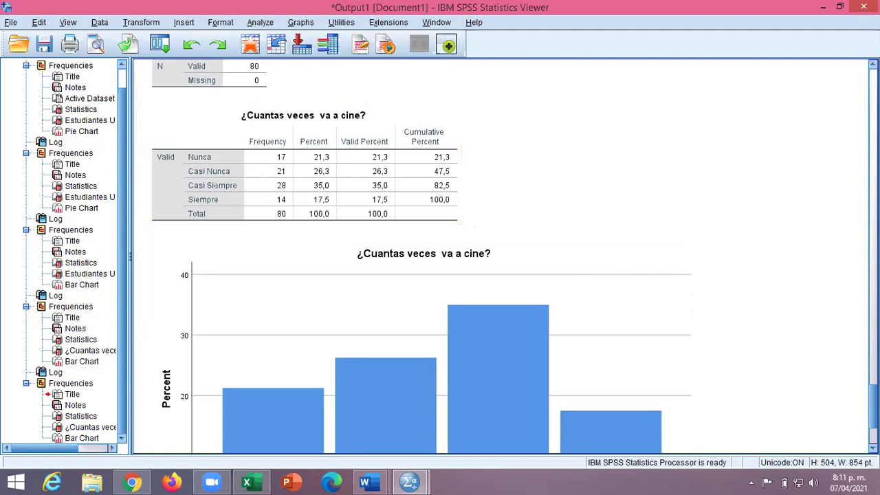
{"action": "scroll", "coordinate": [502, 258], "scroll_direction": "down", "scroll_amount": 3}
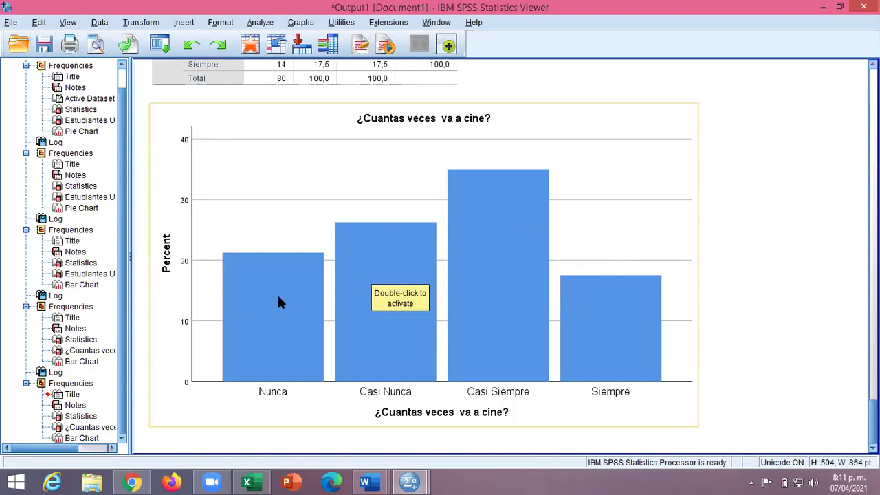
{"action": "left_click", "coordinate": [597, 238]}
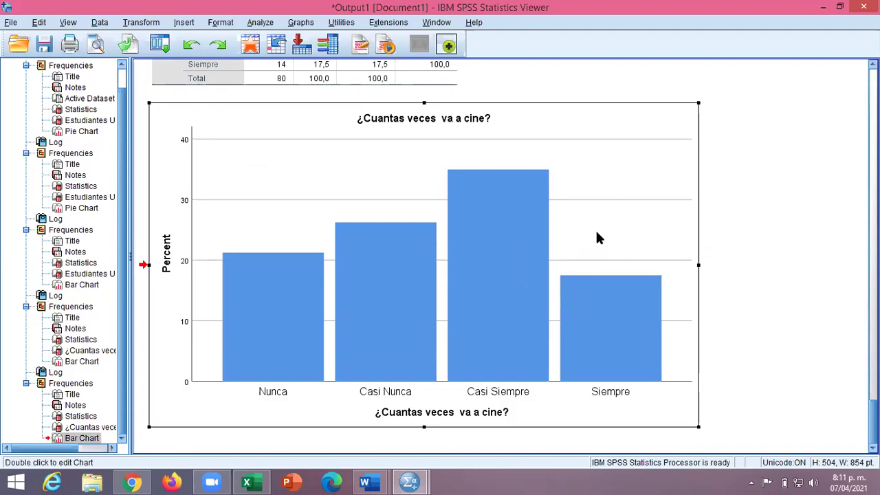
{"action": "double_click", "coordinate": [597, 238]}
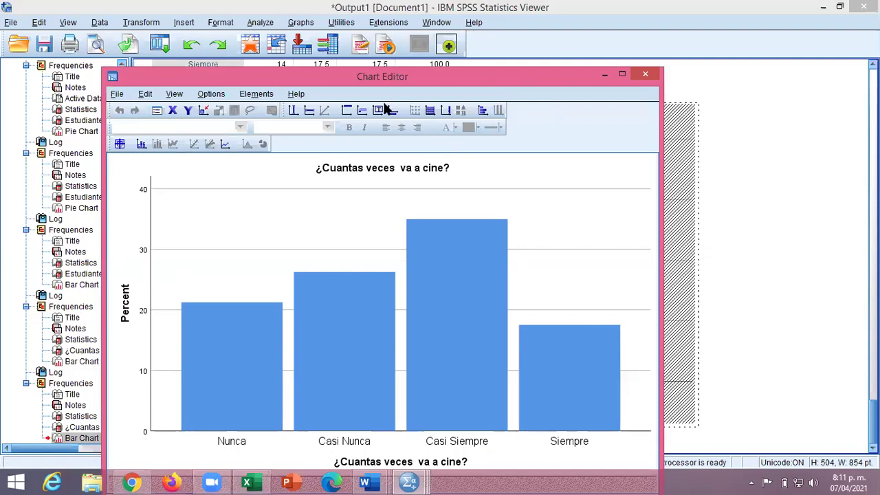
{"action": "left_click", "coordinate": [120, 146]}
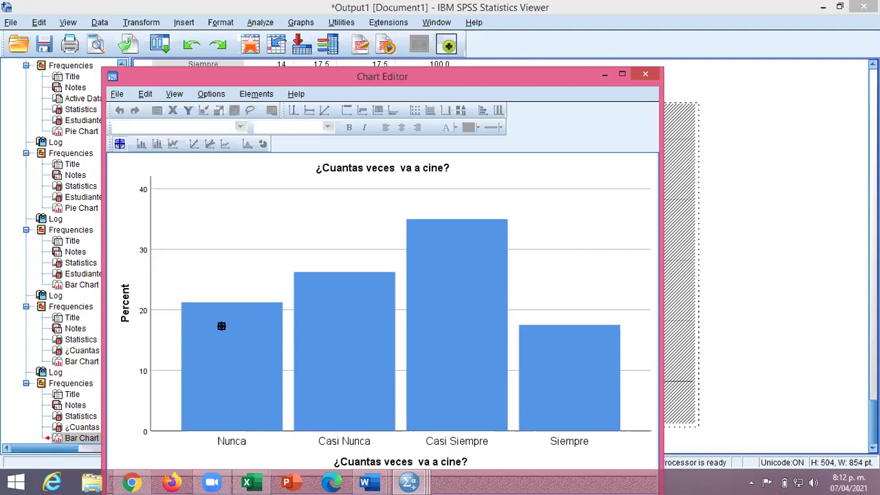
{"action": "left_click", "coordinate": [232, 363]}
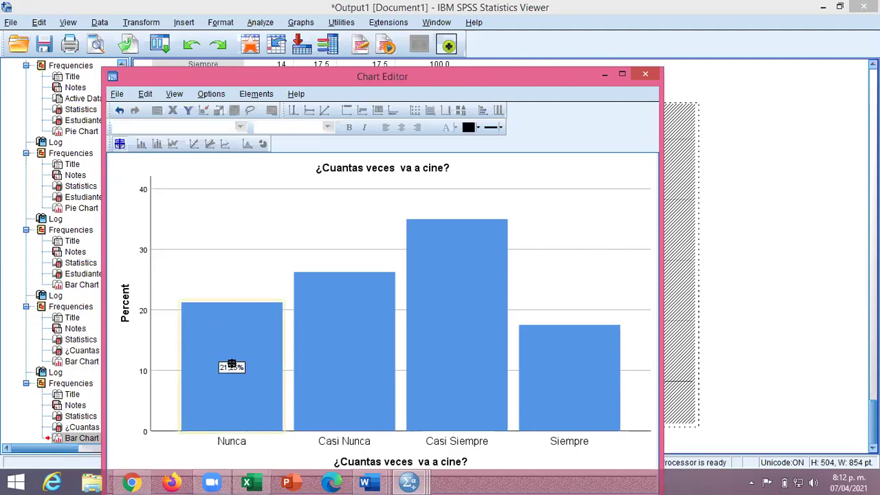
{"action": "left_click", "coordinate": [344, 362]}
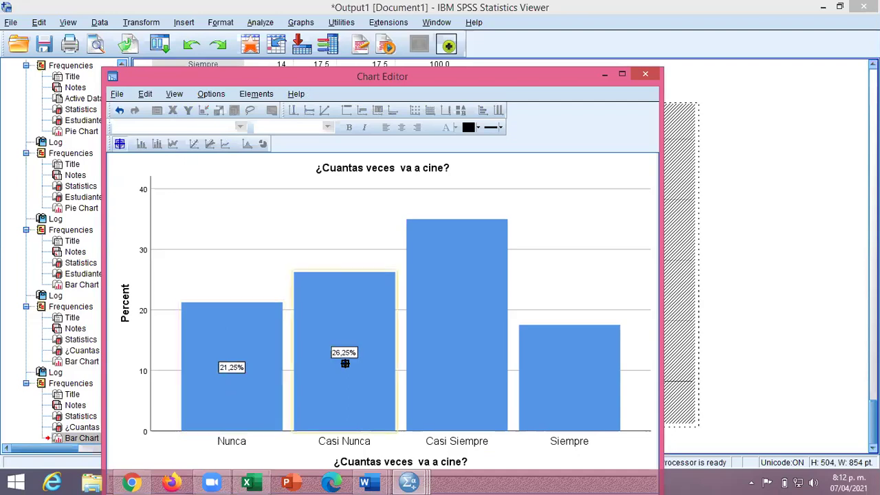
{"action": "left_click", "coordinate": [459, 347]}
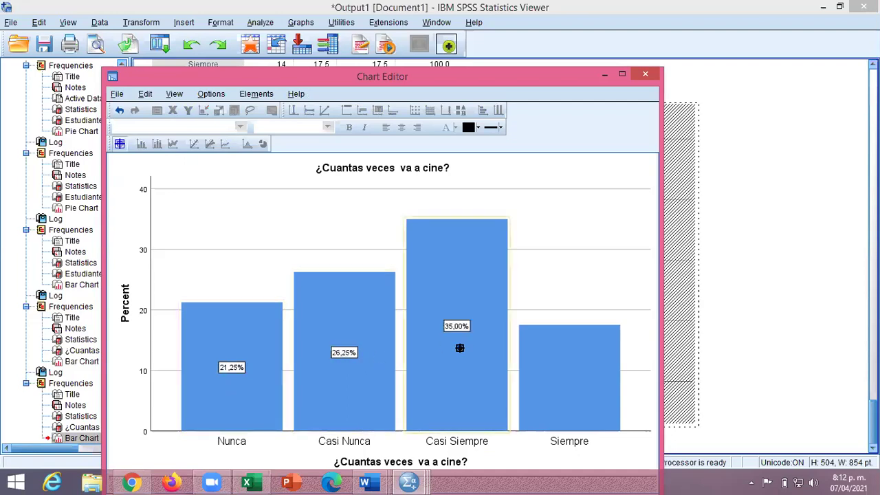
{"action": "left_click", "coordinate": [566, 372]}
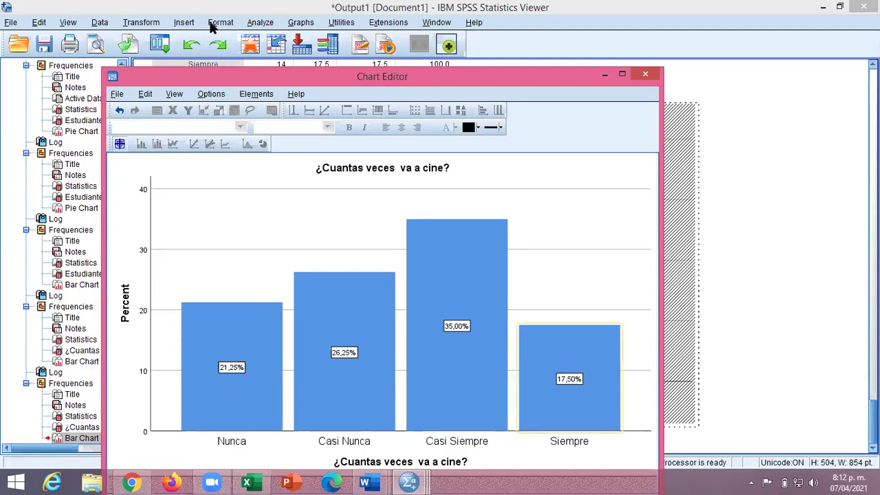
{"action": "left_click", "coordinate": [256, 96]}
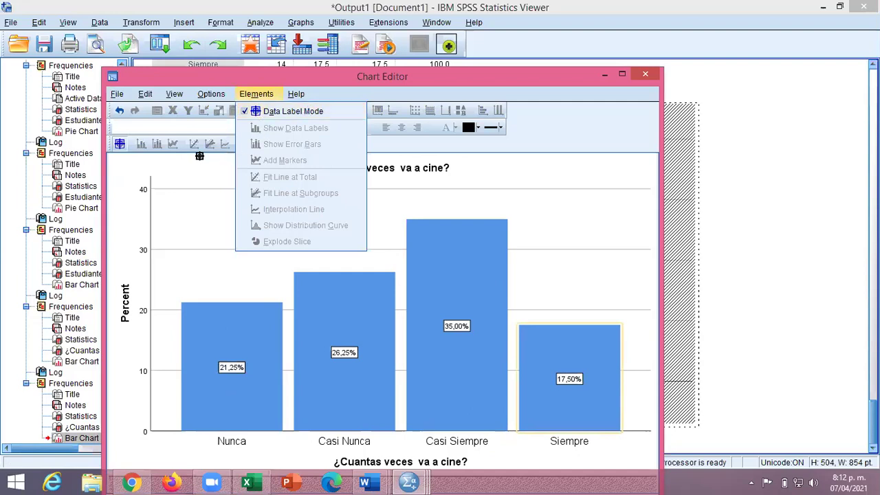
{"action": "left_click", "coordinate": [790, 167]}
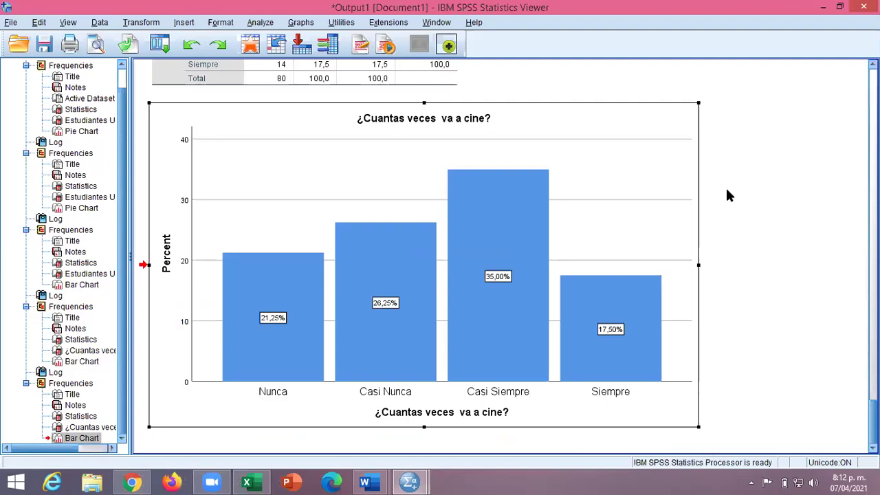
{"action": "left_click", "coordinate": [595, 235]}
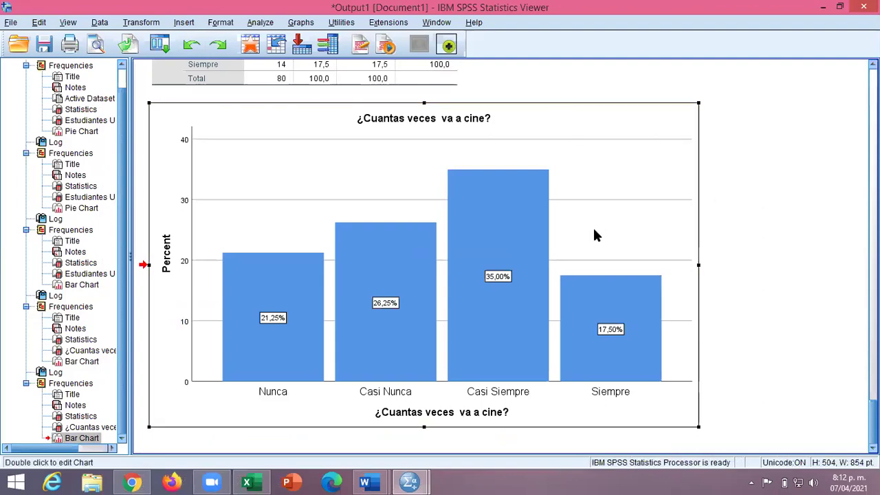
{"action": "double_click", "coordinate": [594, 232]}
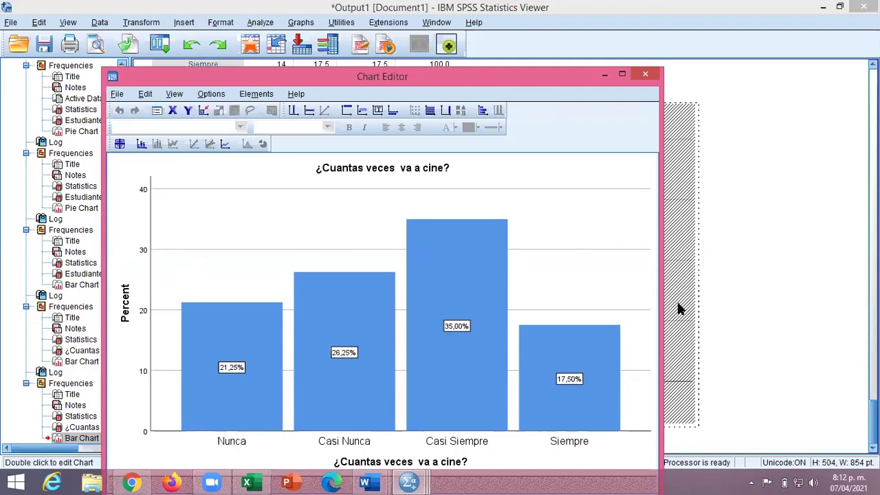
{"action": "left_click", "coordinate": [645, 73]}
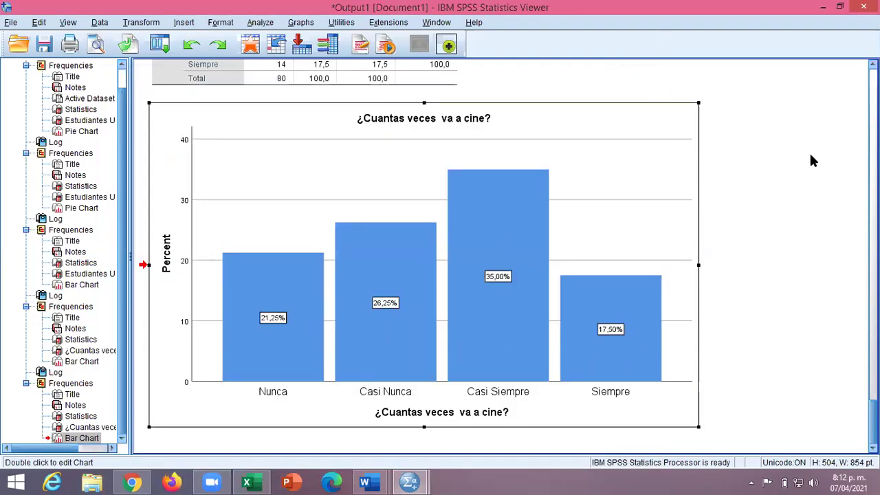
Step: Examine the newest "¿Cuantas veces va a cine?" frequency table and bar chart, and open the chart for editing to inspect its available commands
{"action": "scroll", "coordinate": [508, 257], "scroll_direction": "up", "scroll_amount": 3}
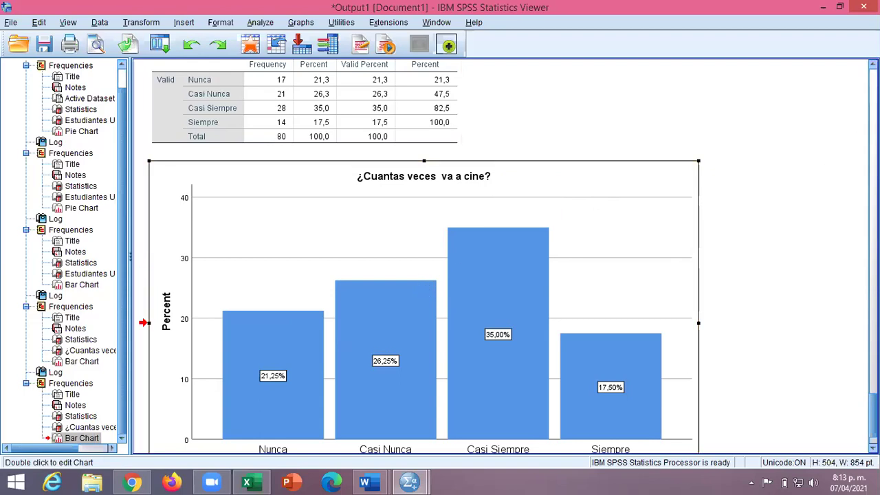
{"action": "scroll", "coordinate": [505, 255], "scroll_direction": "up", "scroll_amount": 3}
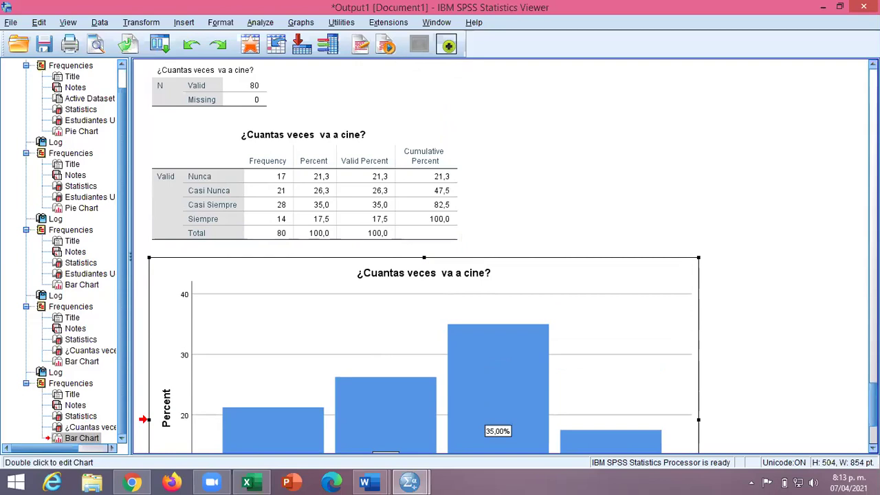
{"action": "scroll", "coordinate": [854, 407], "scroll_direction": "down", "scroll_amount": 5}
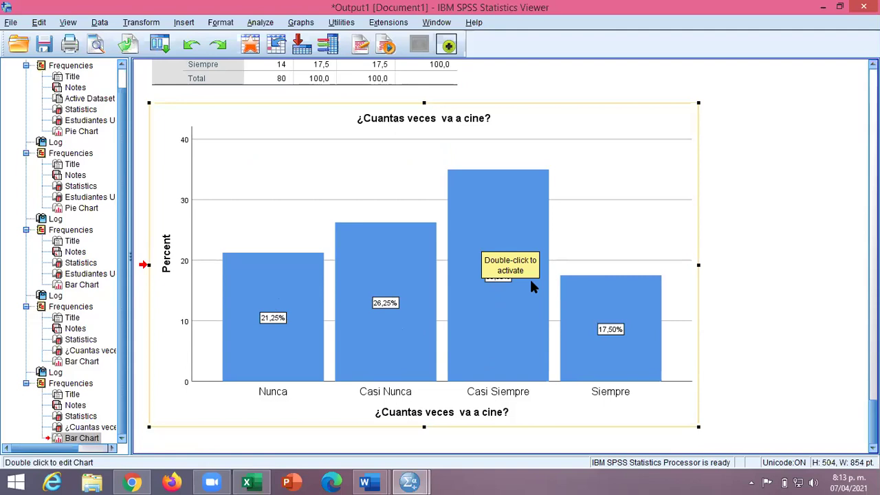
{"action": "double_click", "coordinate": [374, 158]}
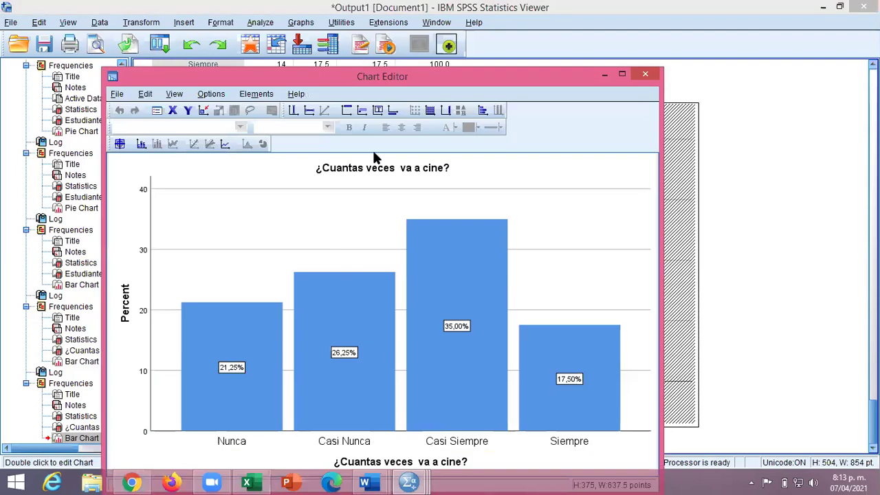
{"action": "left_click", "coordinate": [214, 95]}
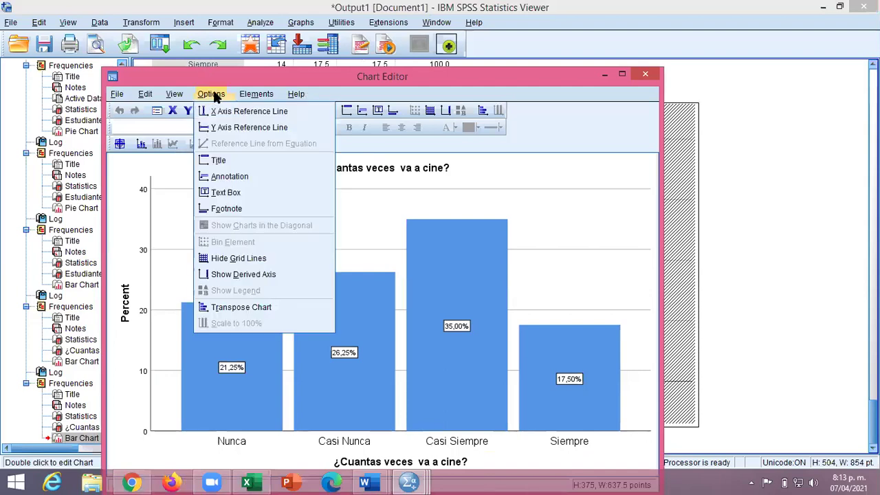
{"action": "left_click", "coordinate": [385, 222]}
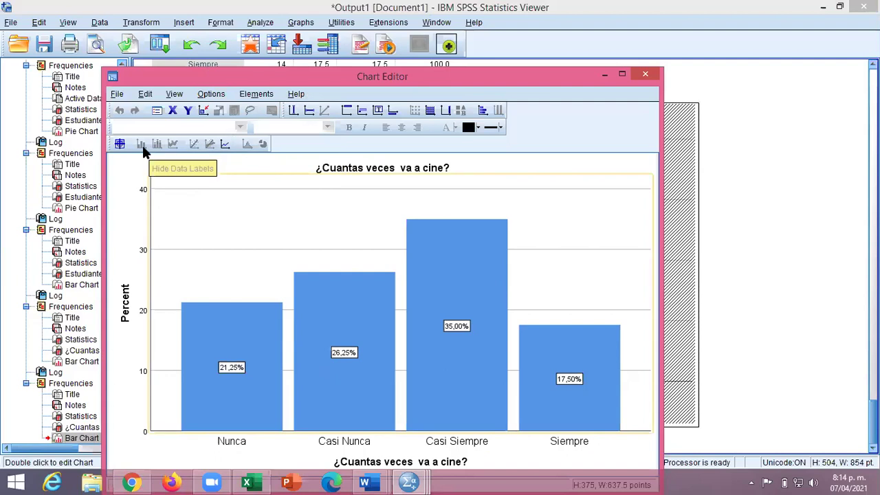
{"action": "left_click", "coordinate": [146, 93]}
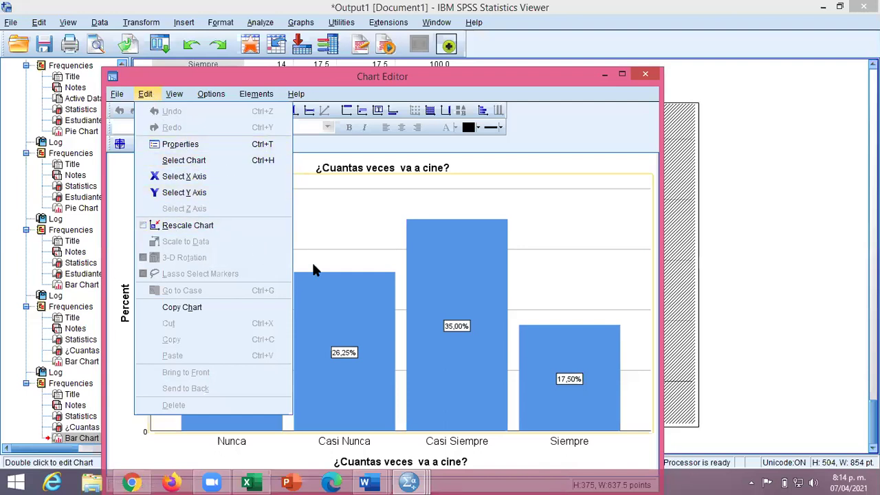
{"action": "left_click", "coordinate": [774, 238]}
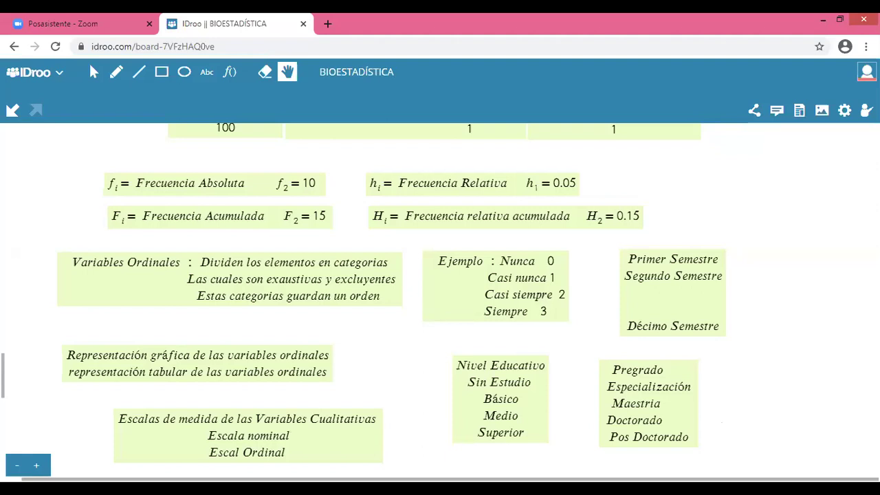
Step: In the IDroo board's note on measurement scales of qualitative variables, correct the two scale names to "Escala Ordinal" and "Escala Nominal"
{"action": "left_click_drag", "start_coordinate": [774, 318], "coordinate": [759, 180]}
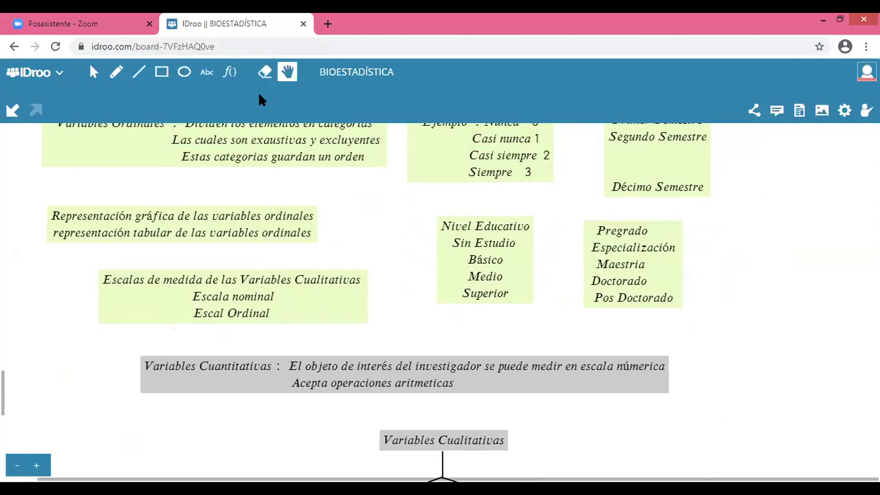
{"action": "left_click", "coordinate": [229, 75]}
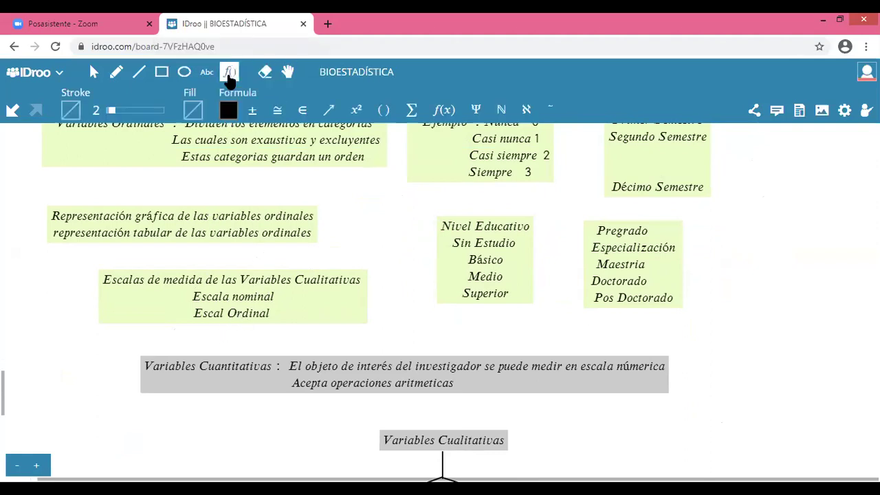
{"action": "left_click", "coordinate": [224, 313]}
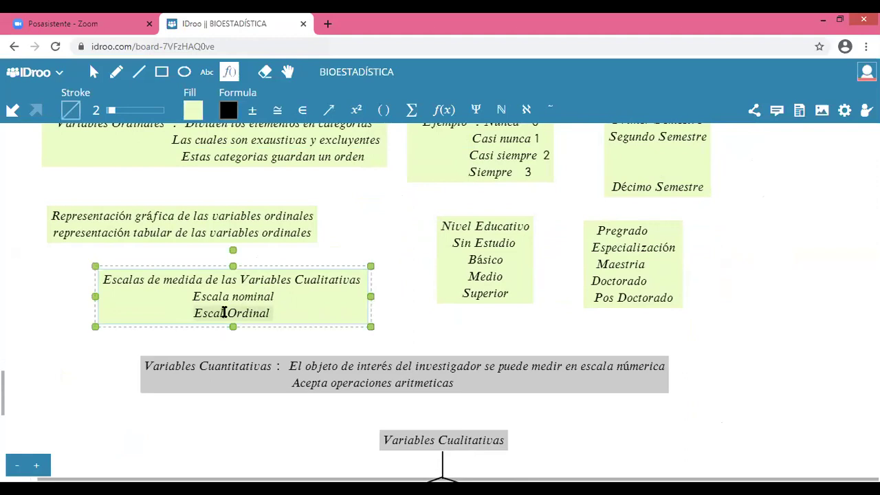
{"action": "left_click", "coordinate": [224, 313]}
{"action": "type", "text": "a"}
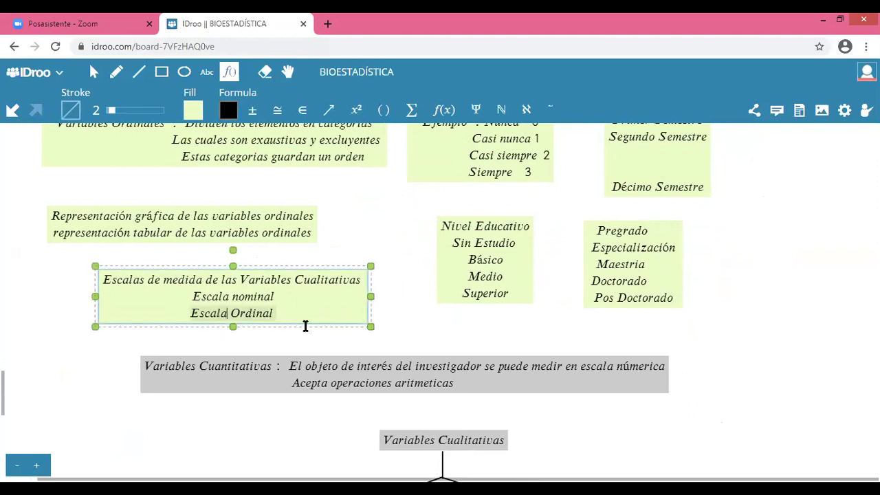
{"action": "left_click_drag", "start_coordinate": [232, 296], "coordinate": [237, 296]}
{"action": "type", "text": "N"}
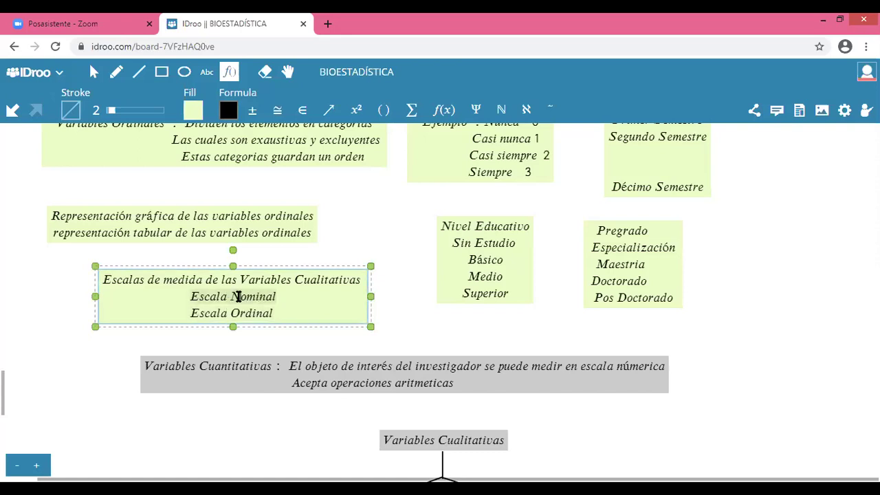